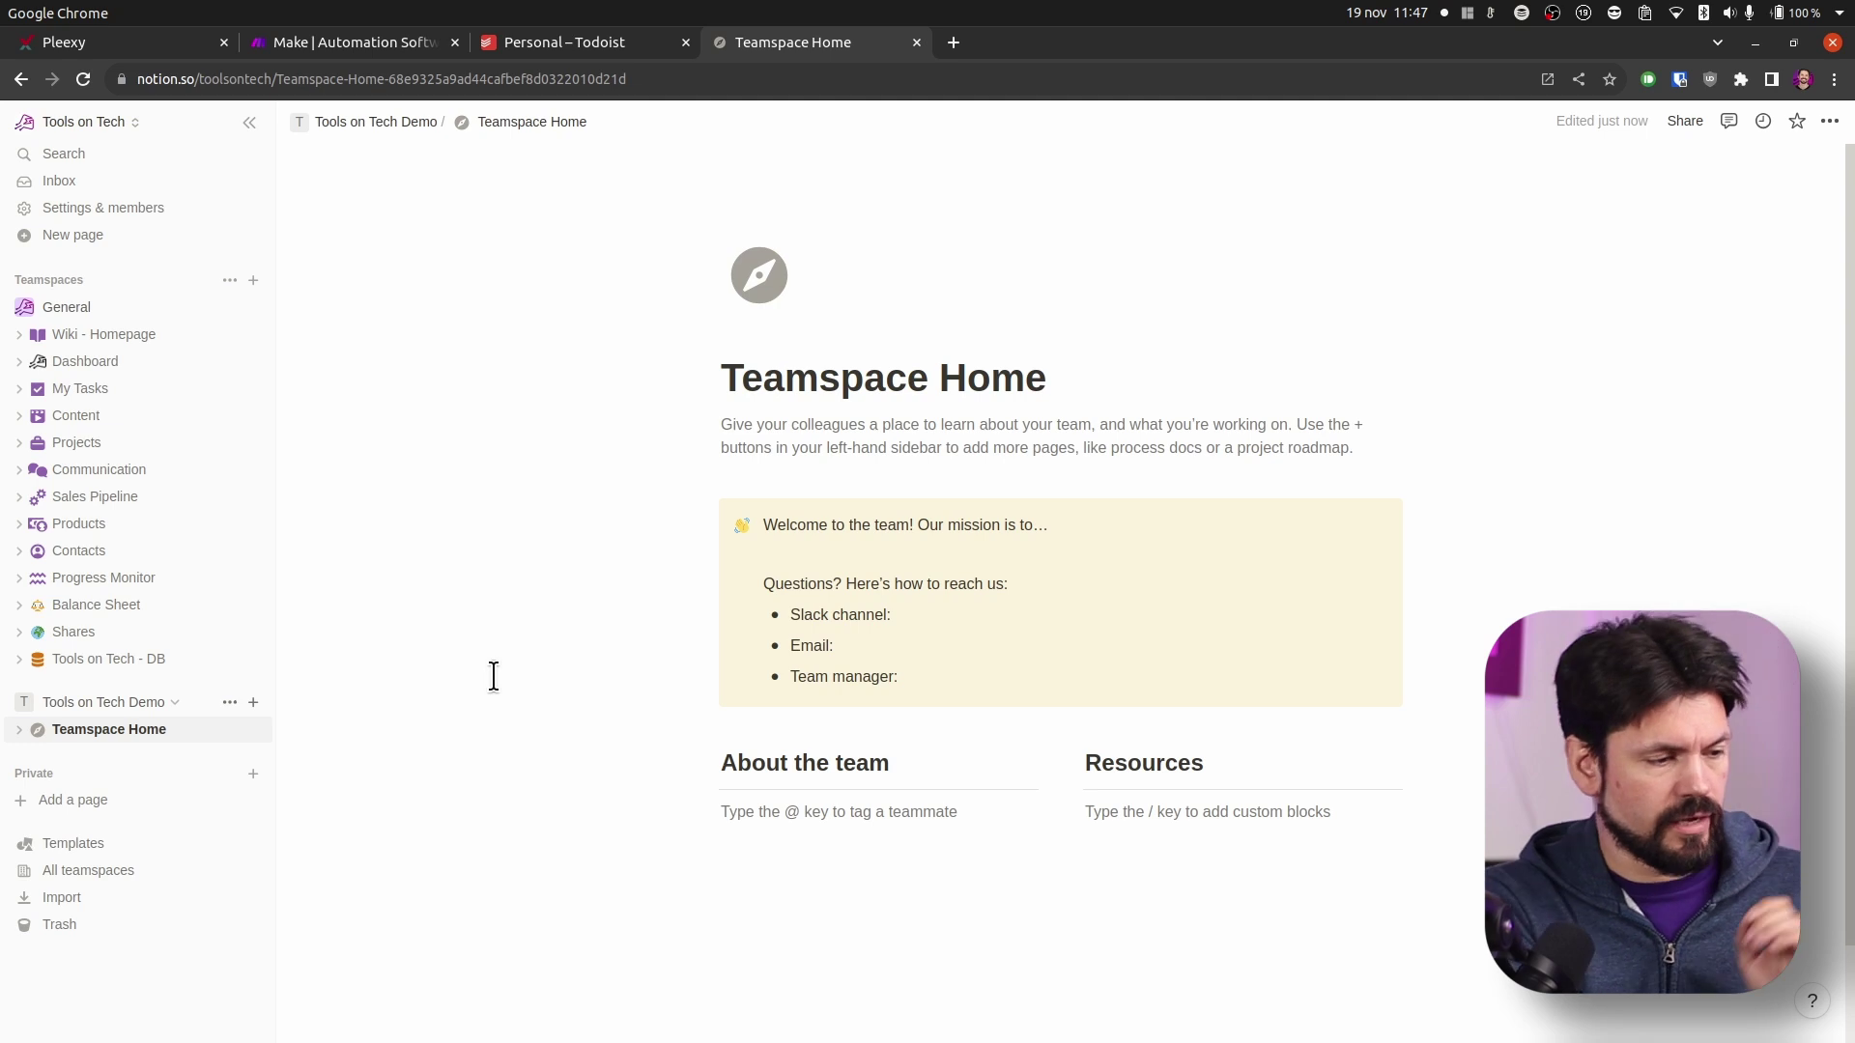
# Create Tasks and Projects databases in the Tools on Tech Demo teamspace from Notion's Projects & tasks template.
pyautogui.click(253, 703)
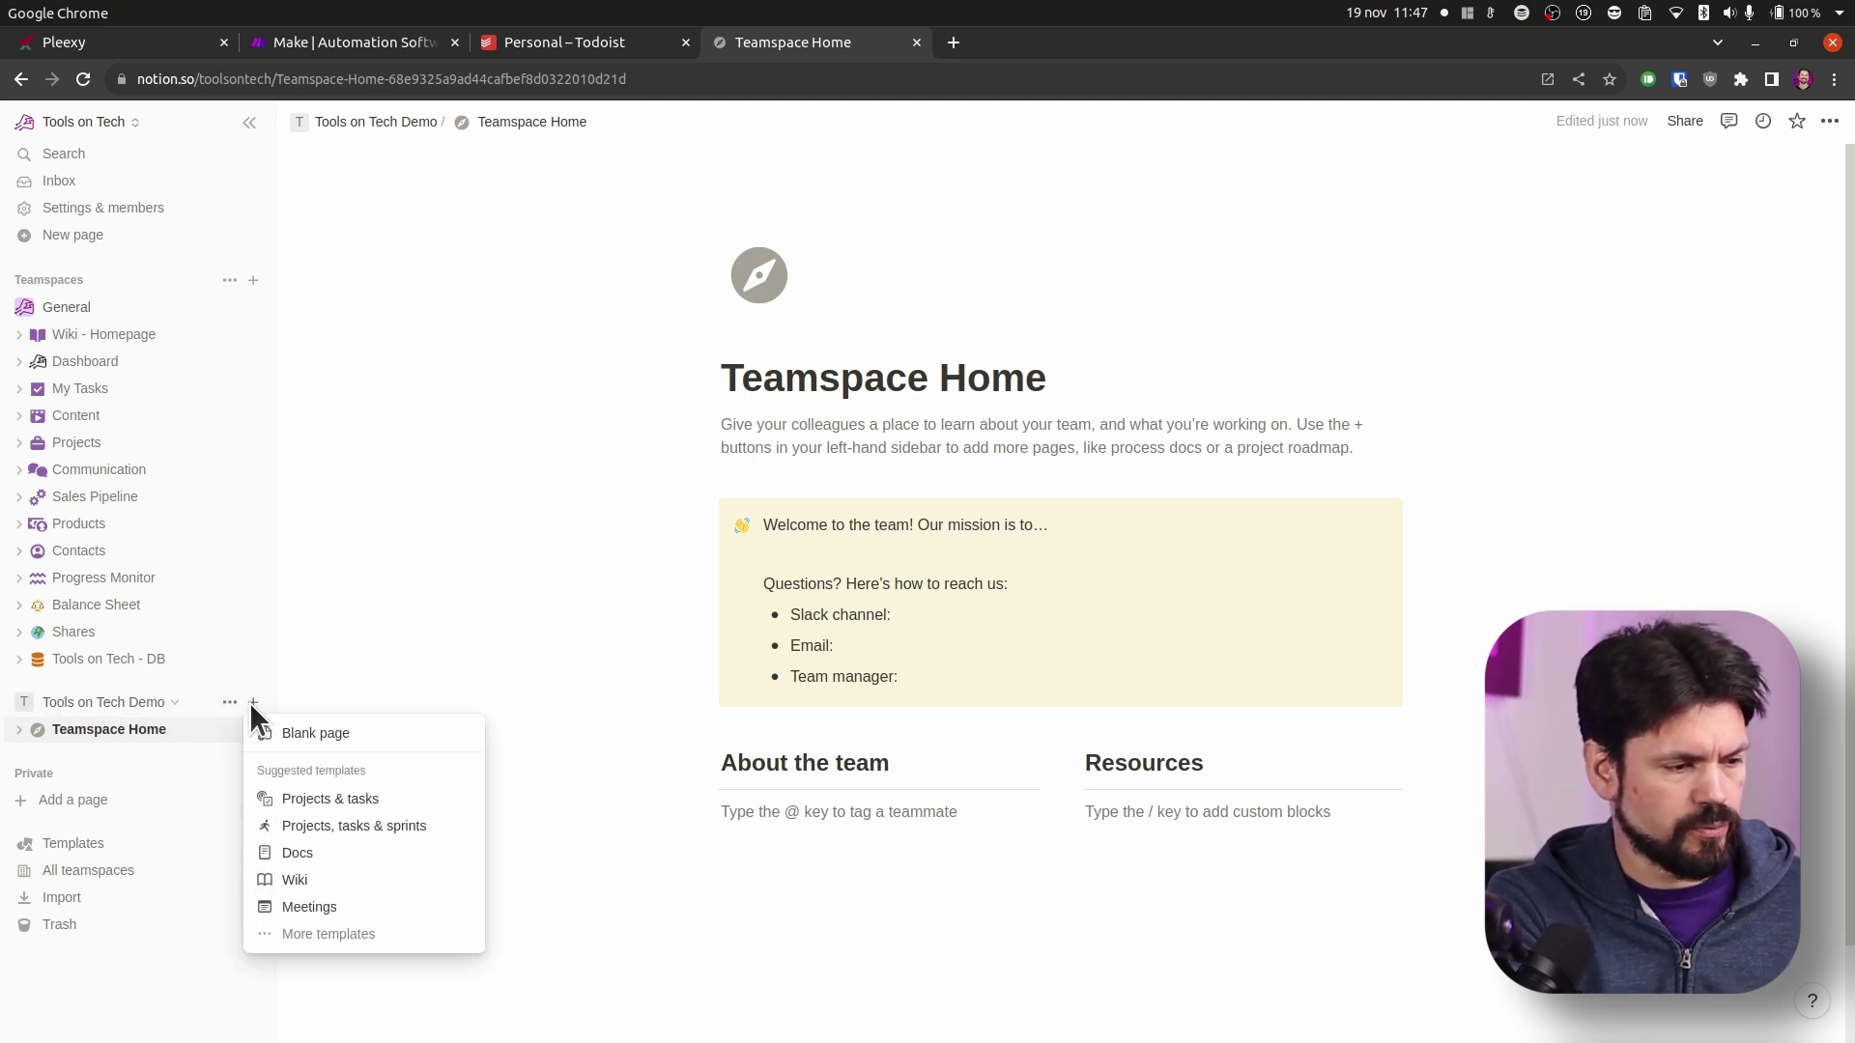
pyautogui.click(426, 799)
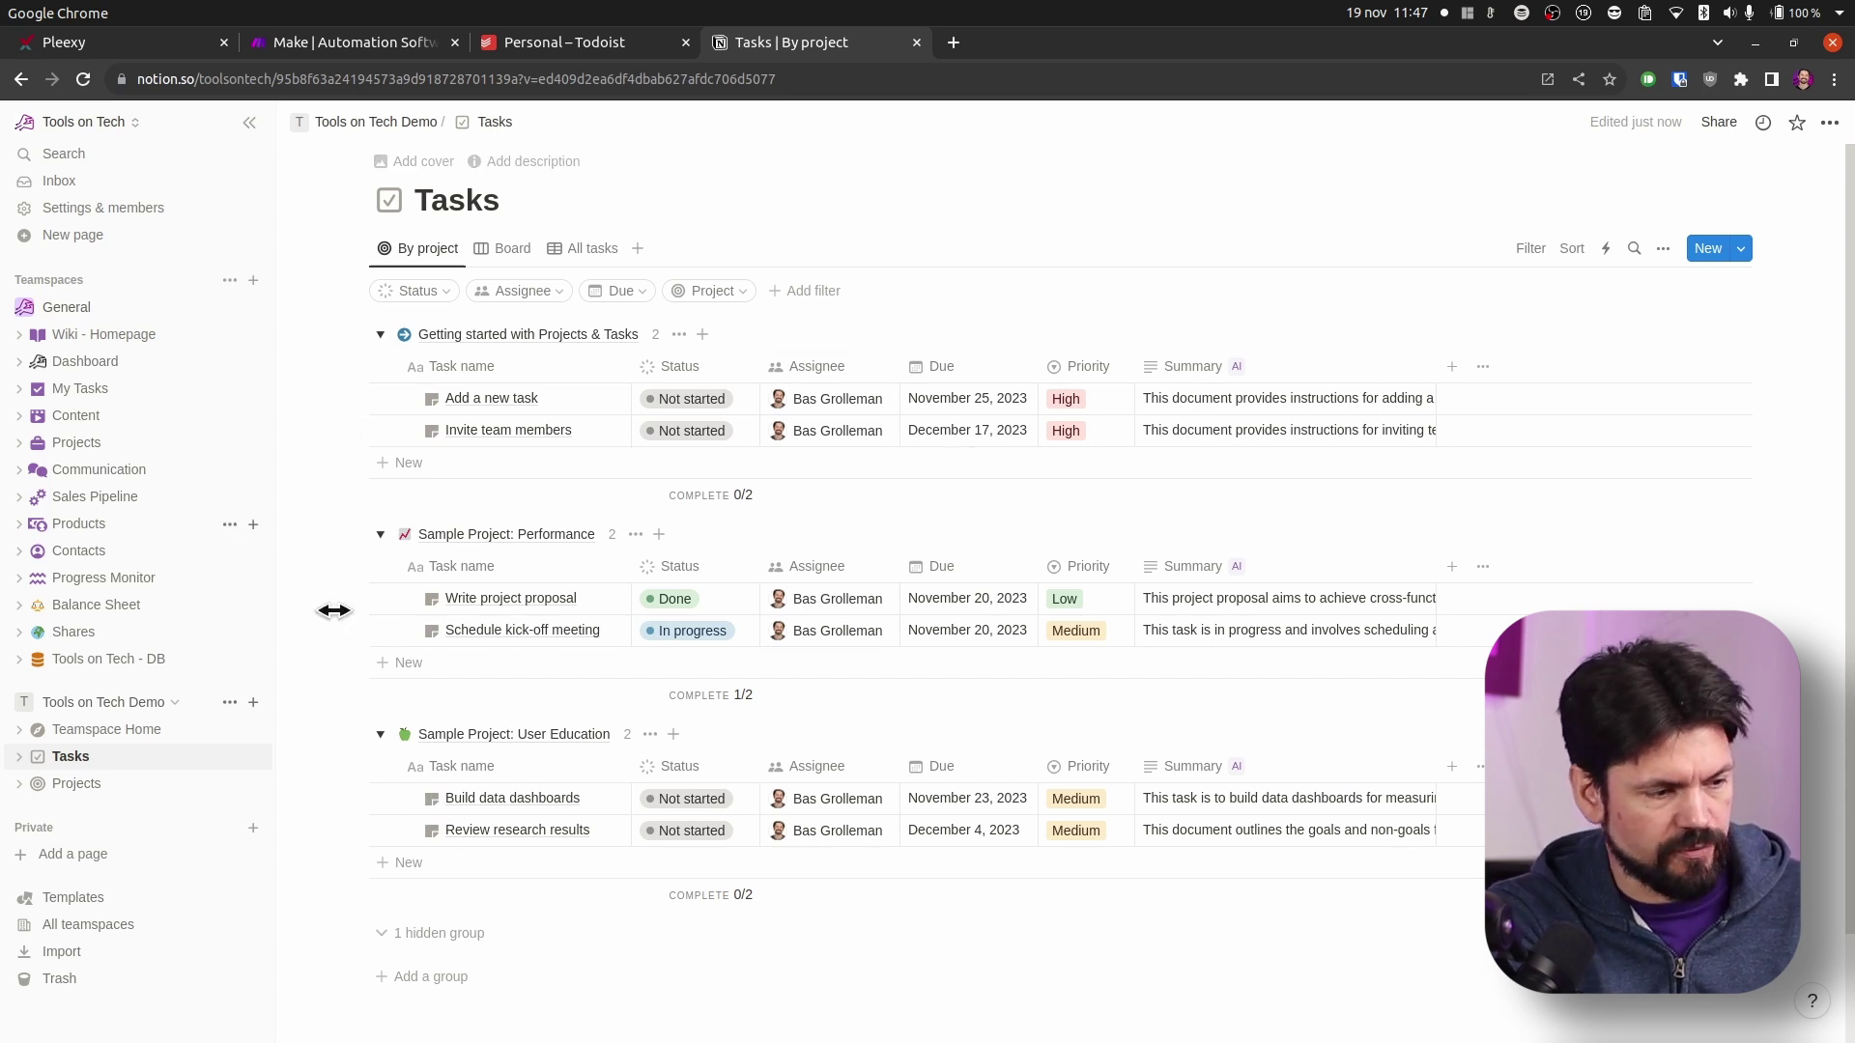
# View the new Projects database, then go back to the Tasks database.
pyautogui.click(117, 803)
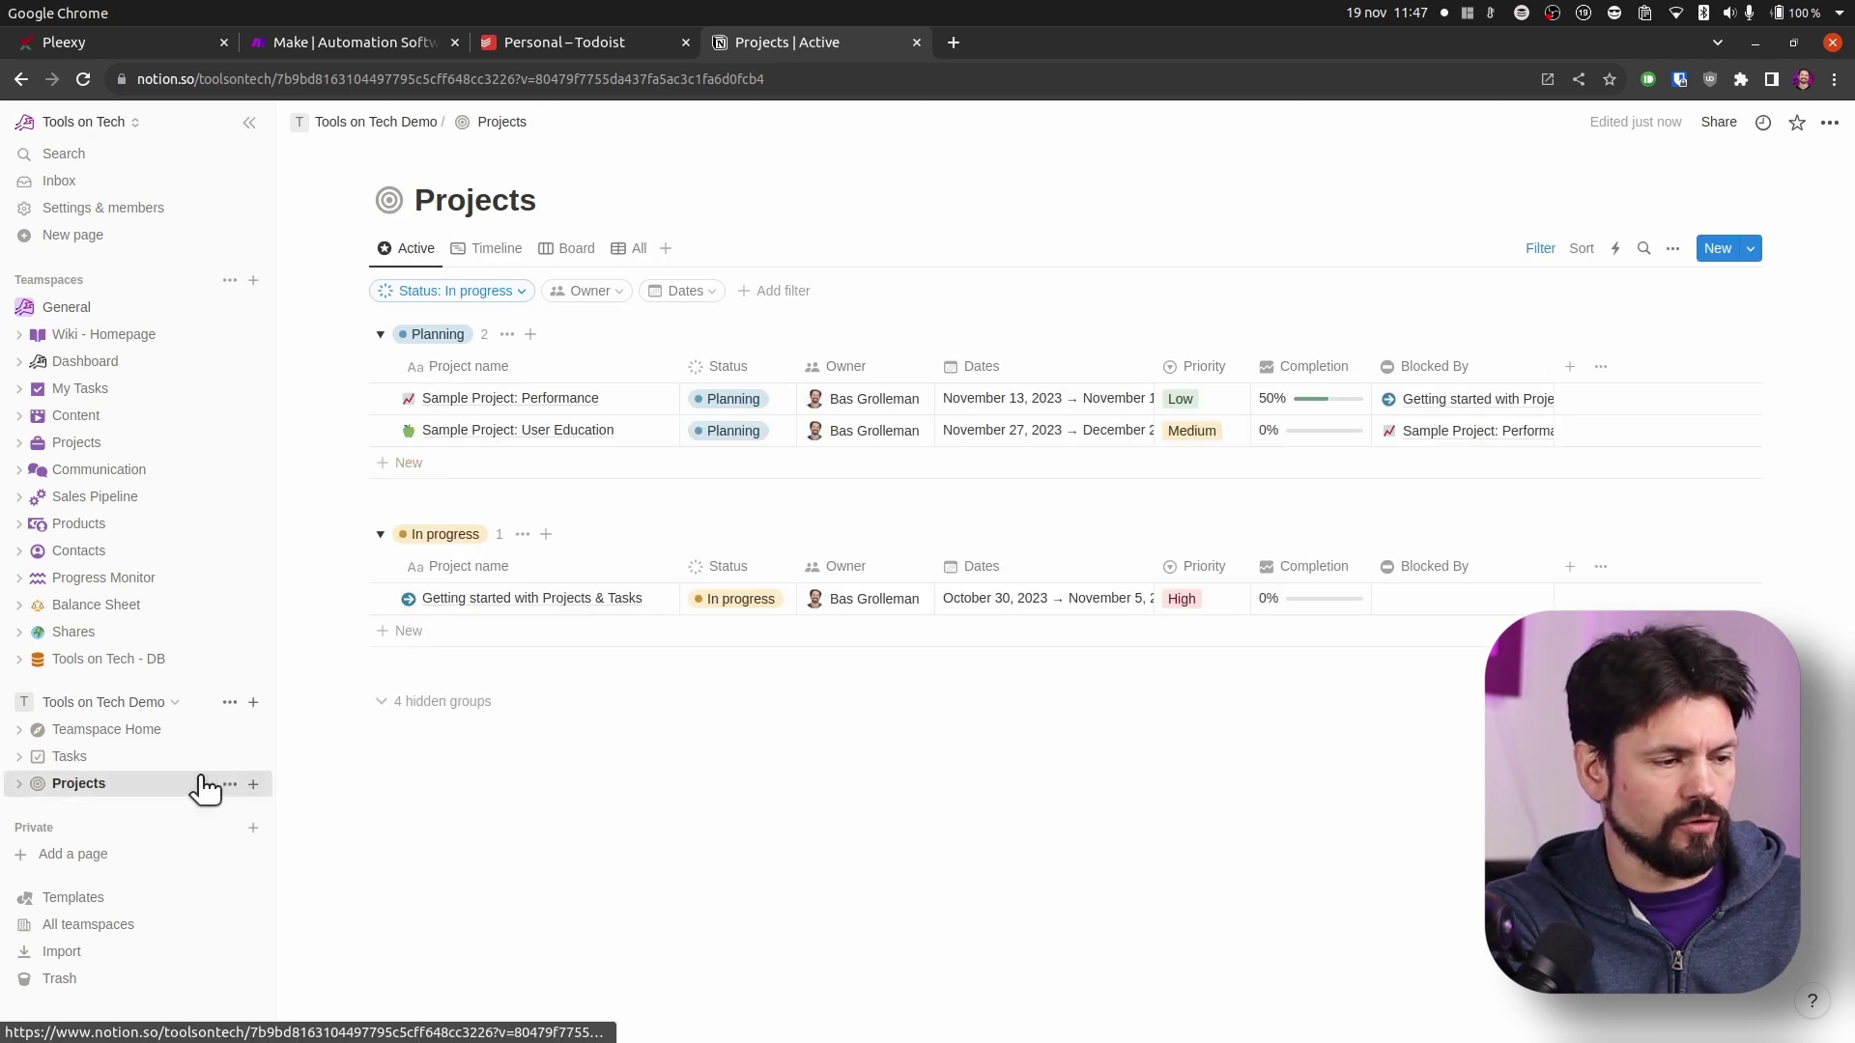
pyautogui.click(172, 765)
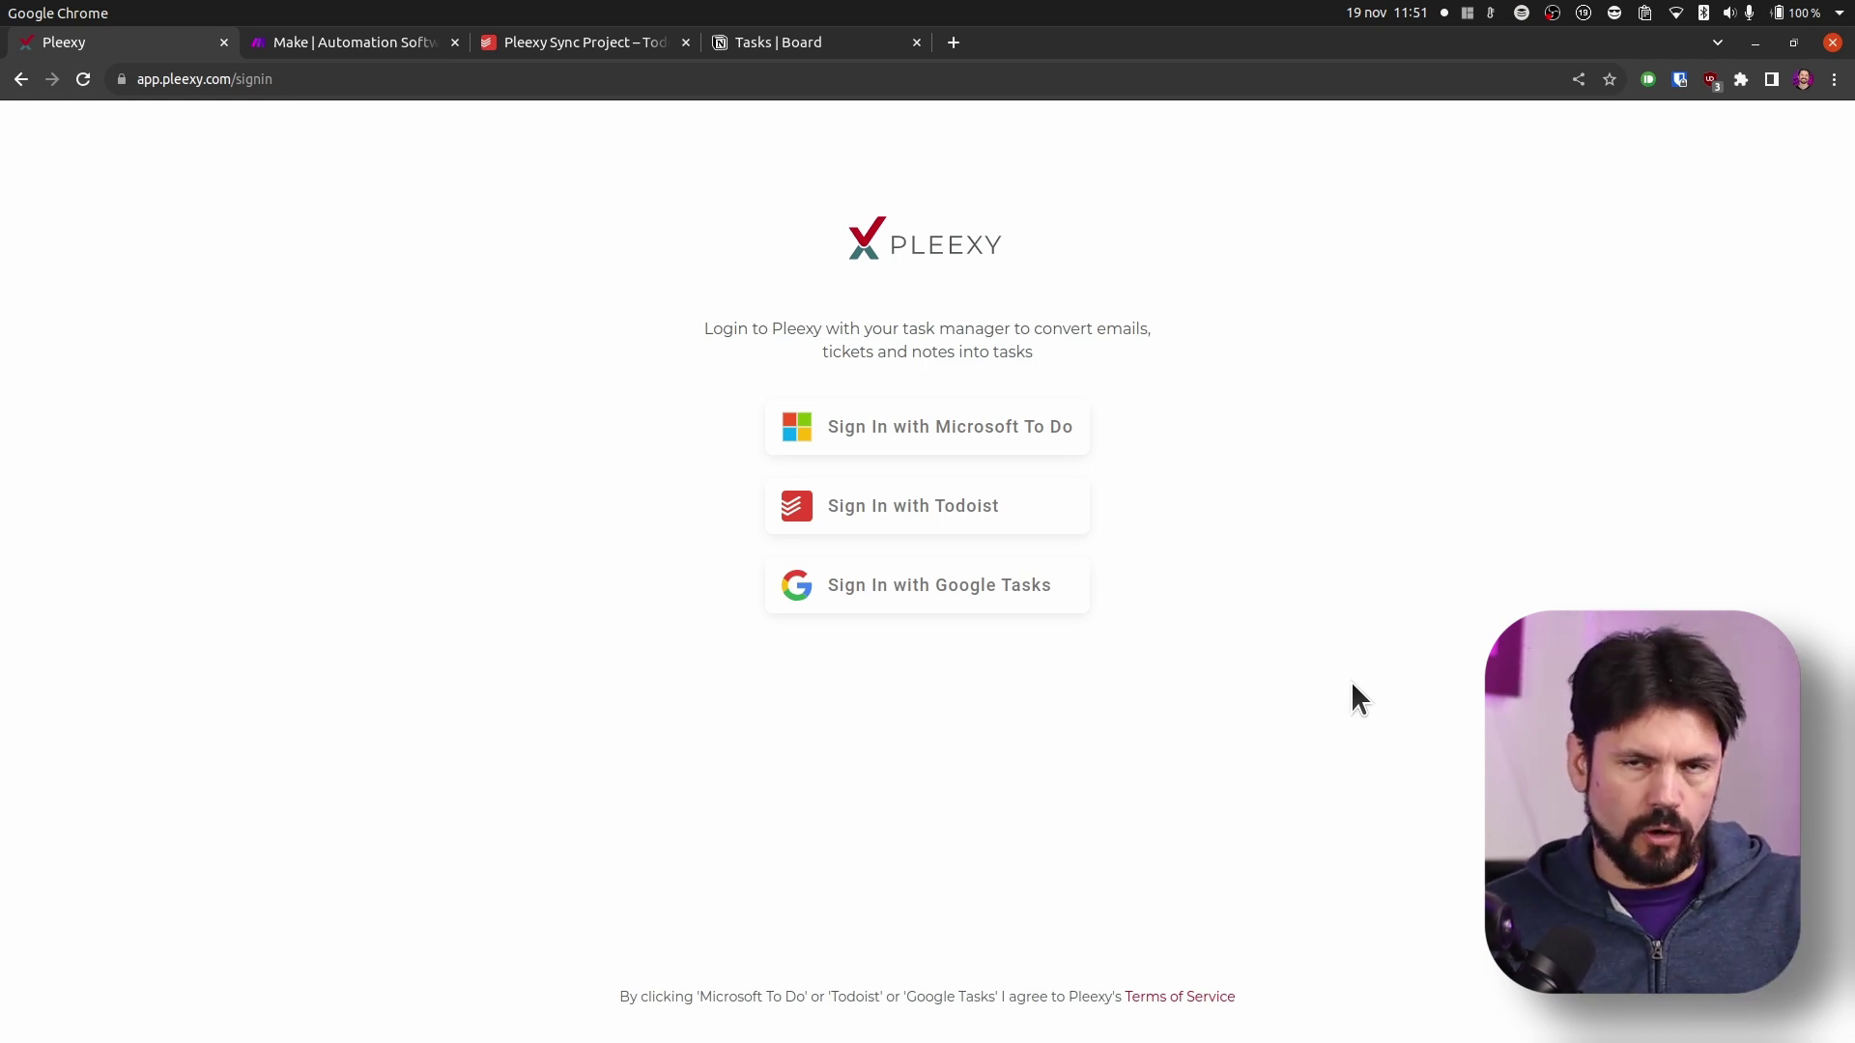
# Sign in to Pleexy with Todoist and start a new Notion connection.
pyautogui.click(906, 512)
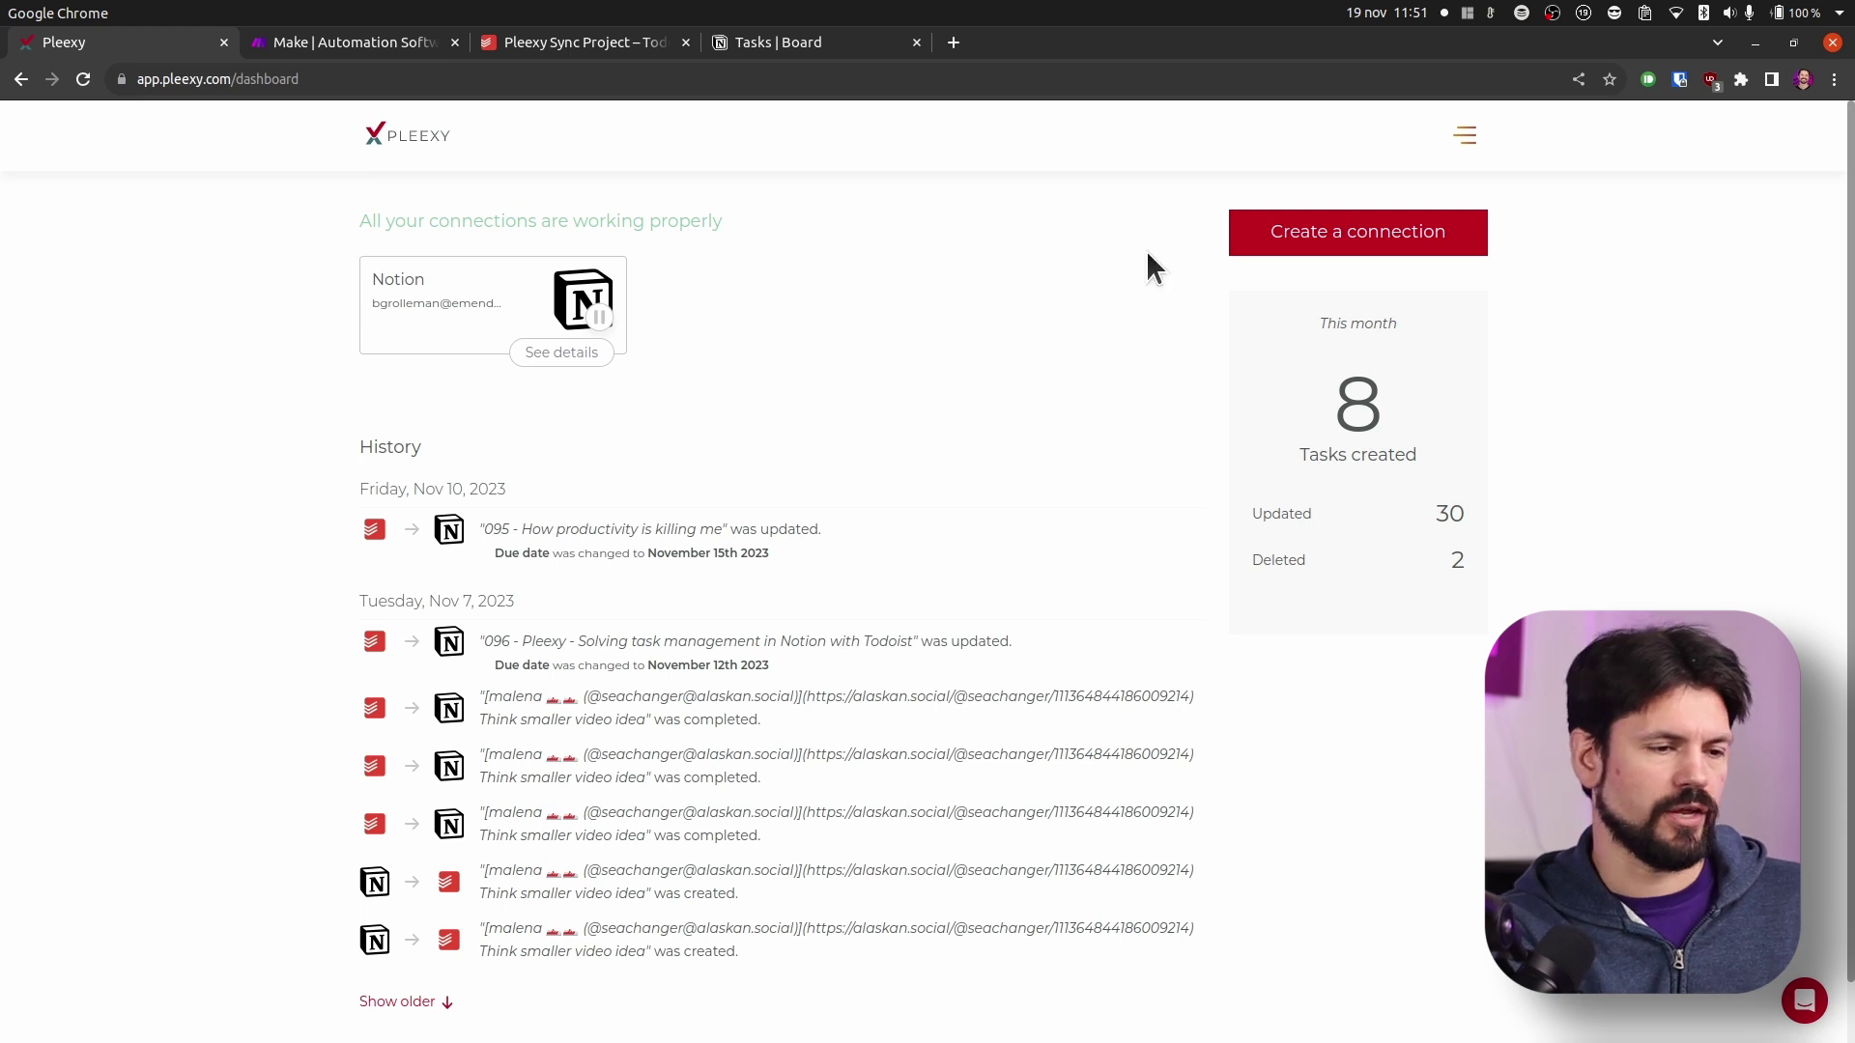
pyautogui.click(1303, 234)
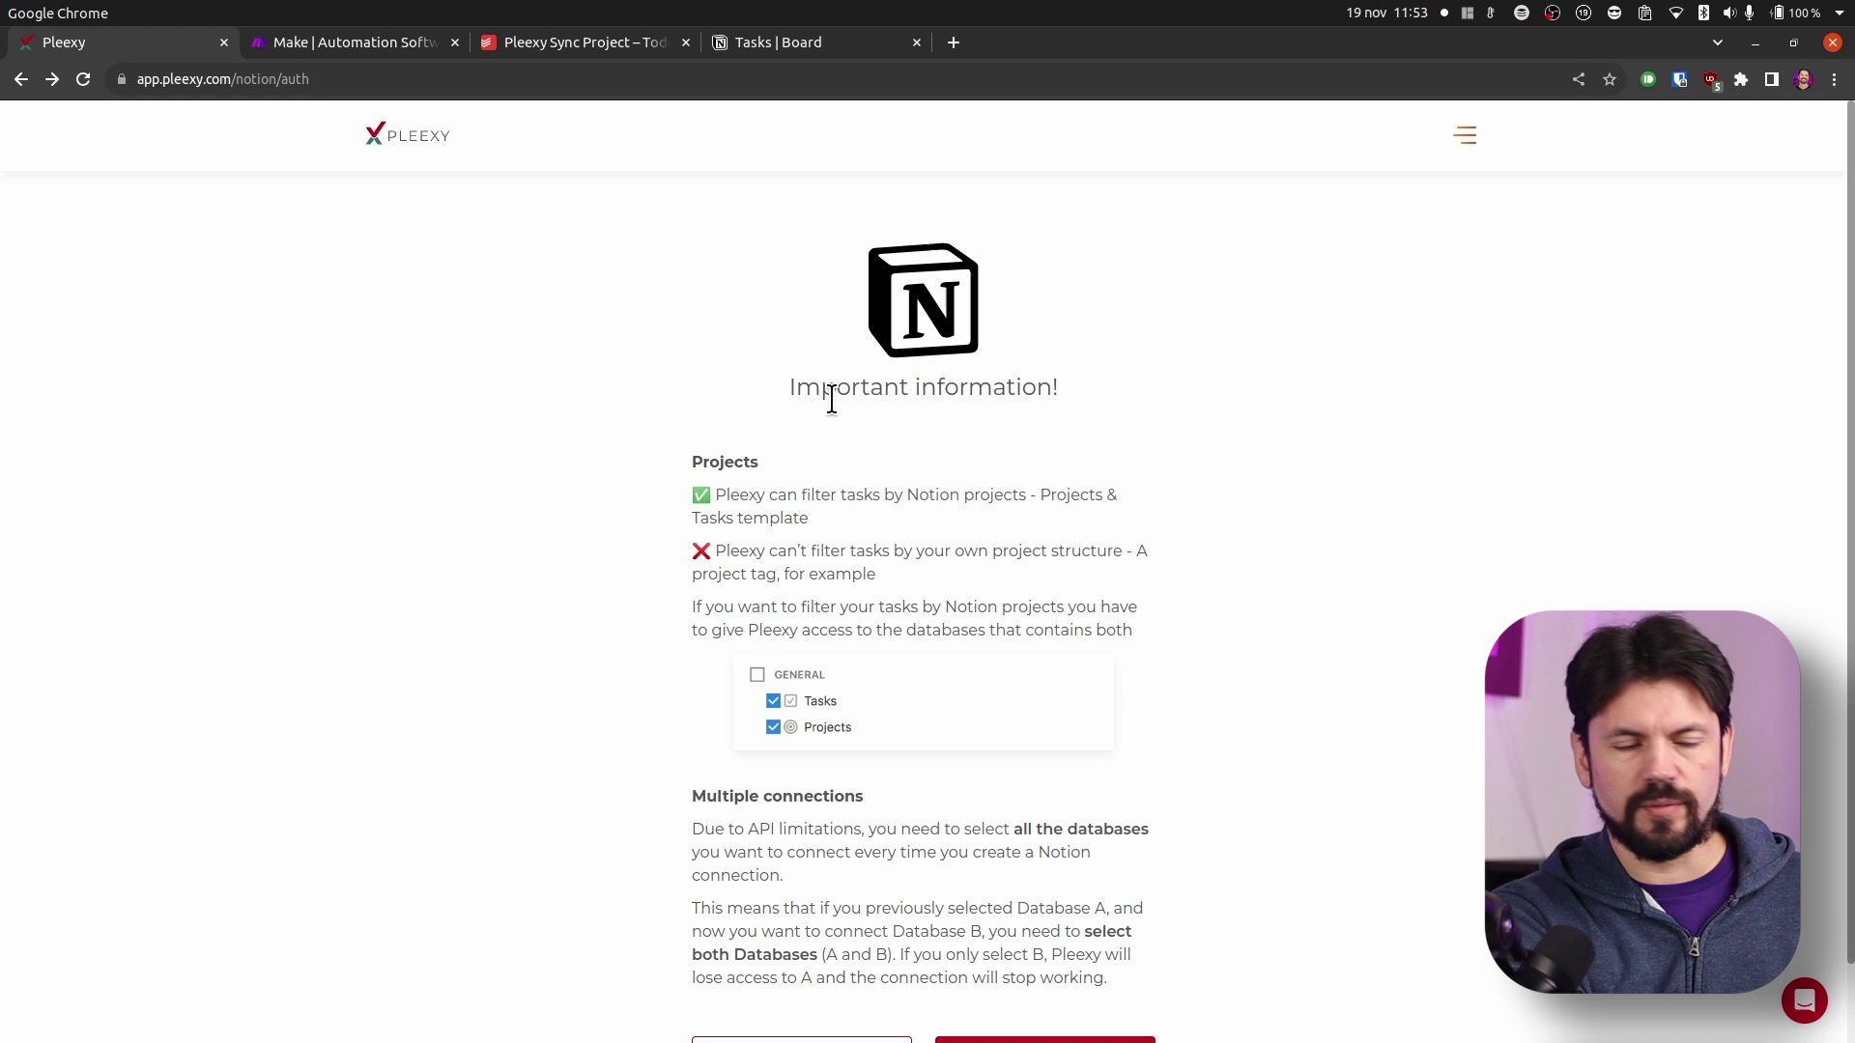
pyautogui.scroll(-2, 1056, 951)
# Continue to Notion's authorization page and switch the workspace to Tools on Tech.
pyautogui.click(1057, 966)
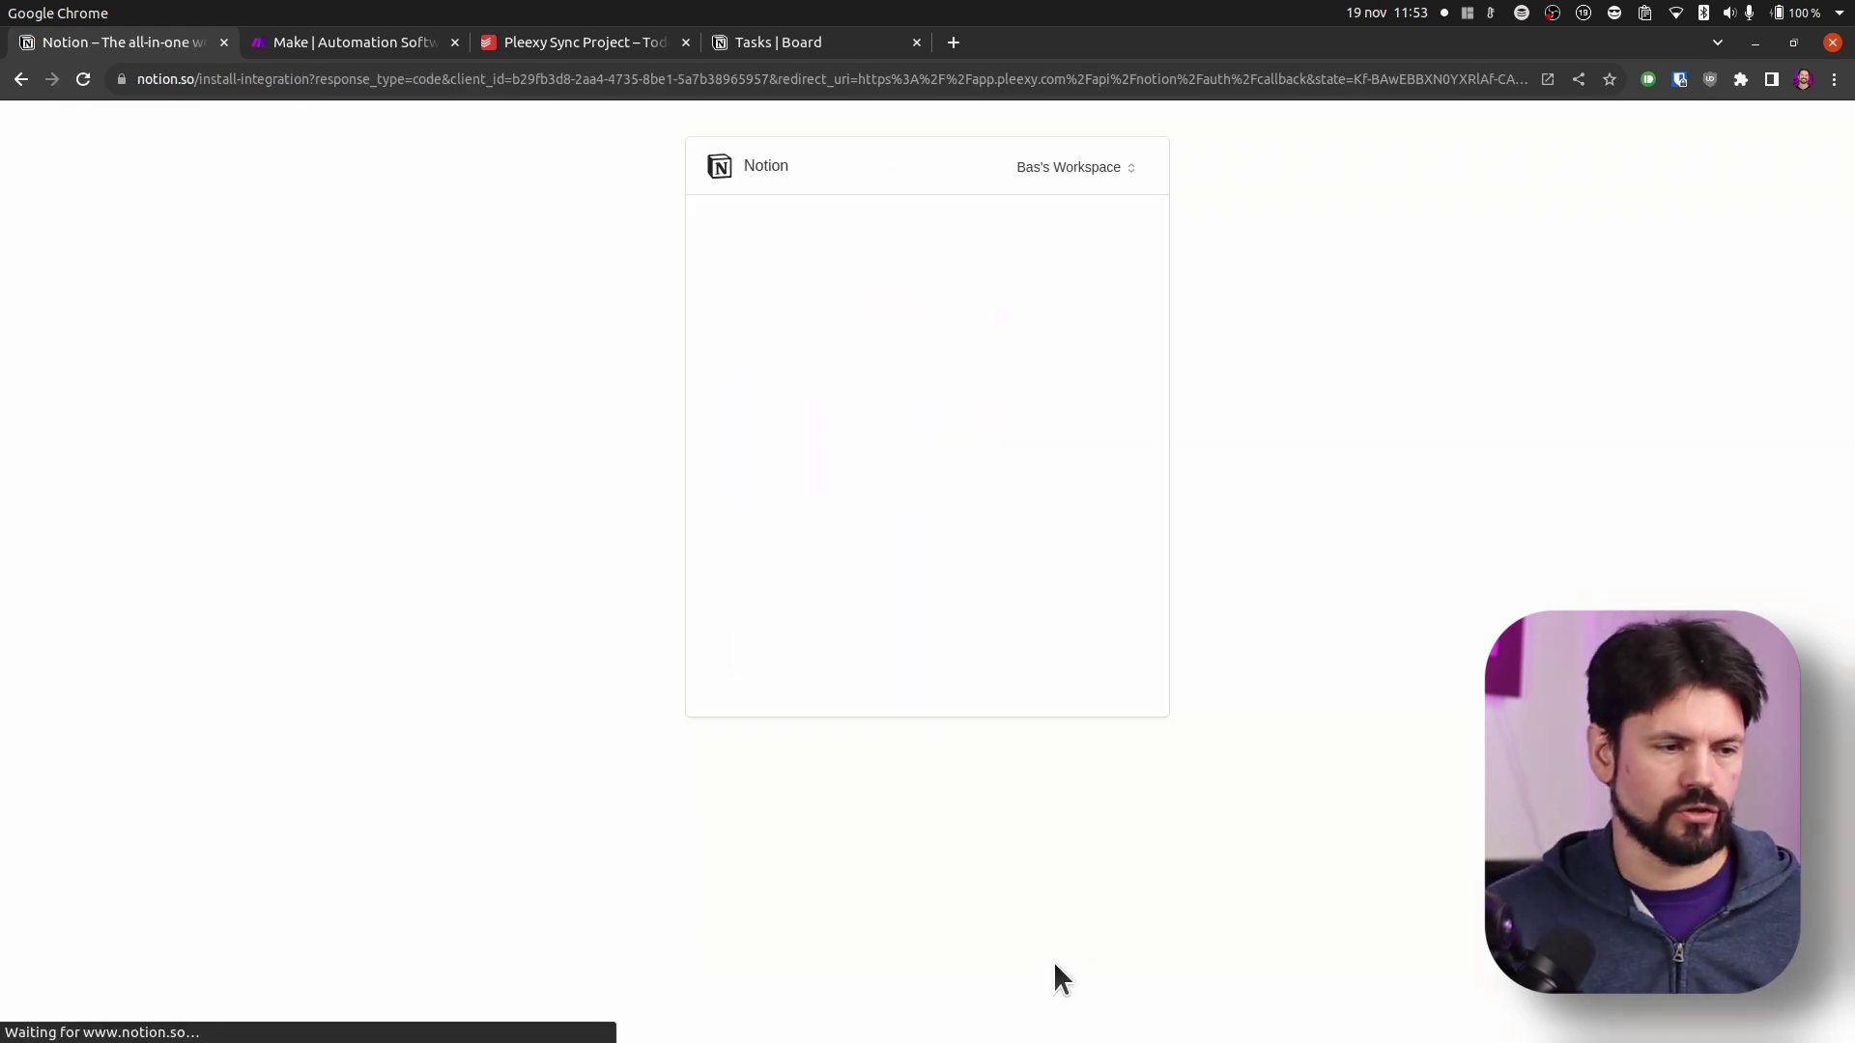
pyautogui.click(1066, 170)
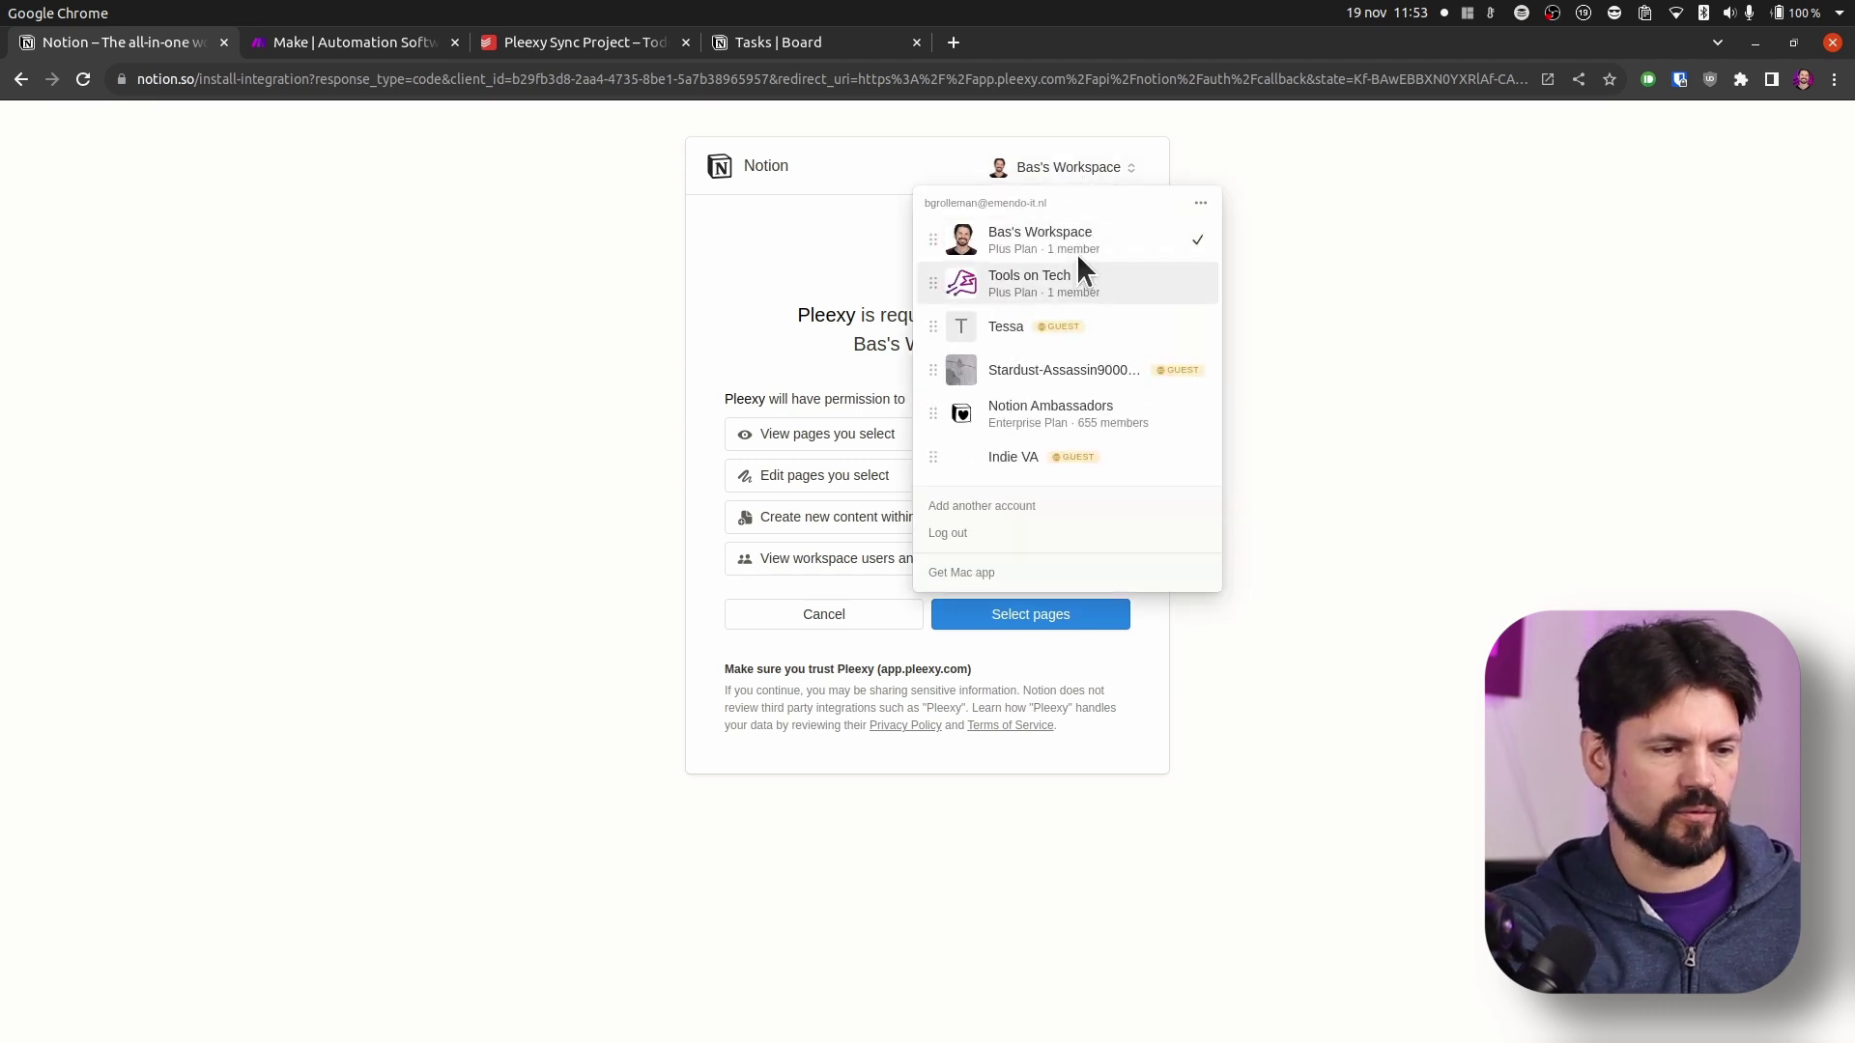
pyautogui.click(1086, 284)
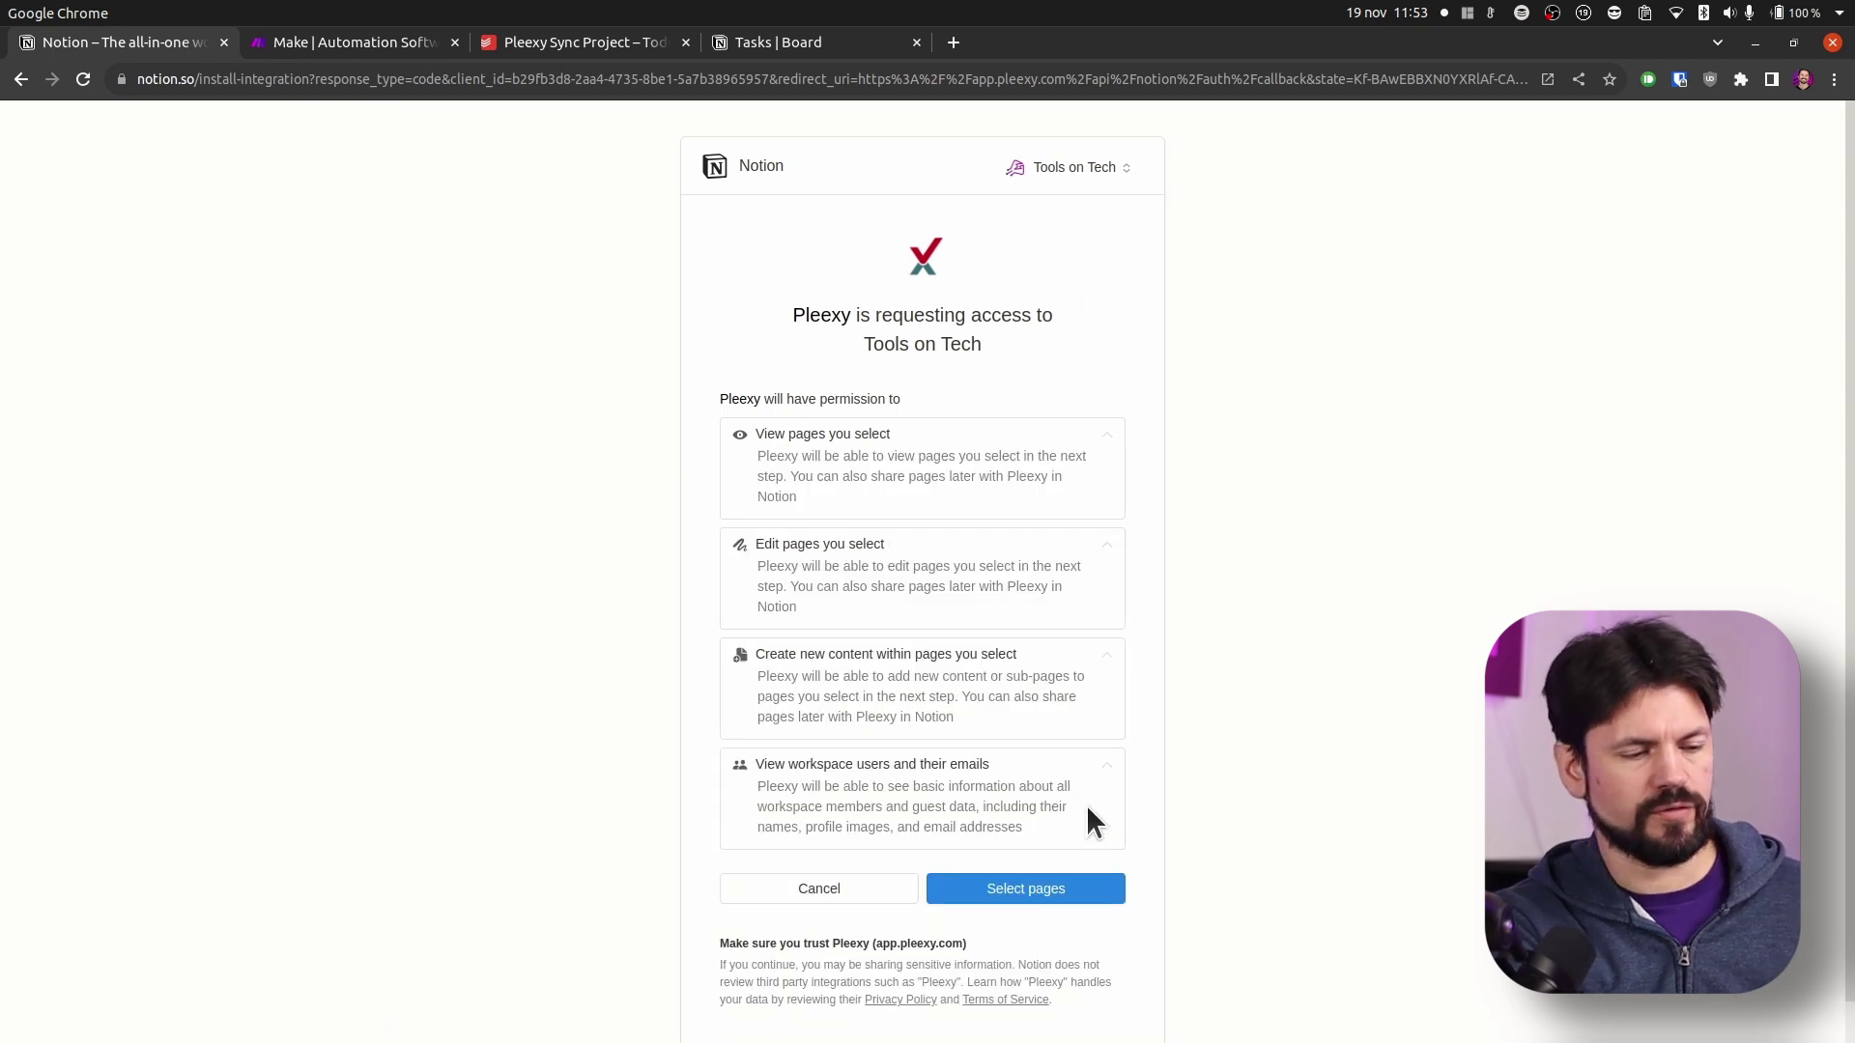
# Select the Tasks and Projects pages for Pleexy to access.
pyautogui.click(1074, 894)
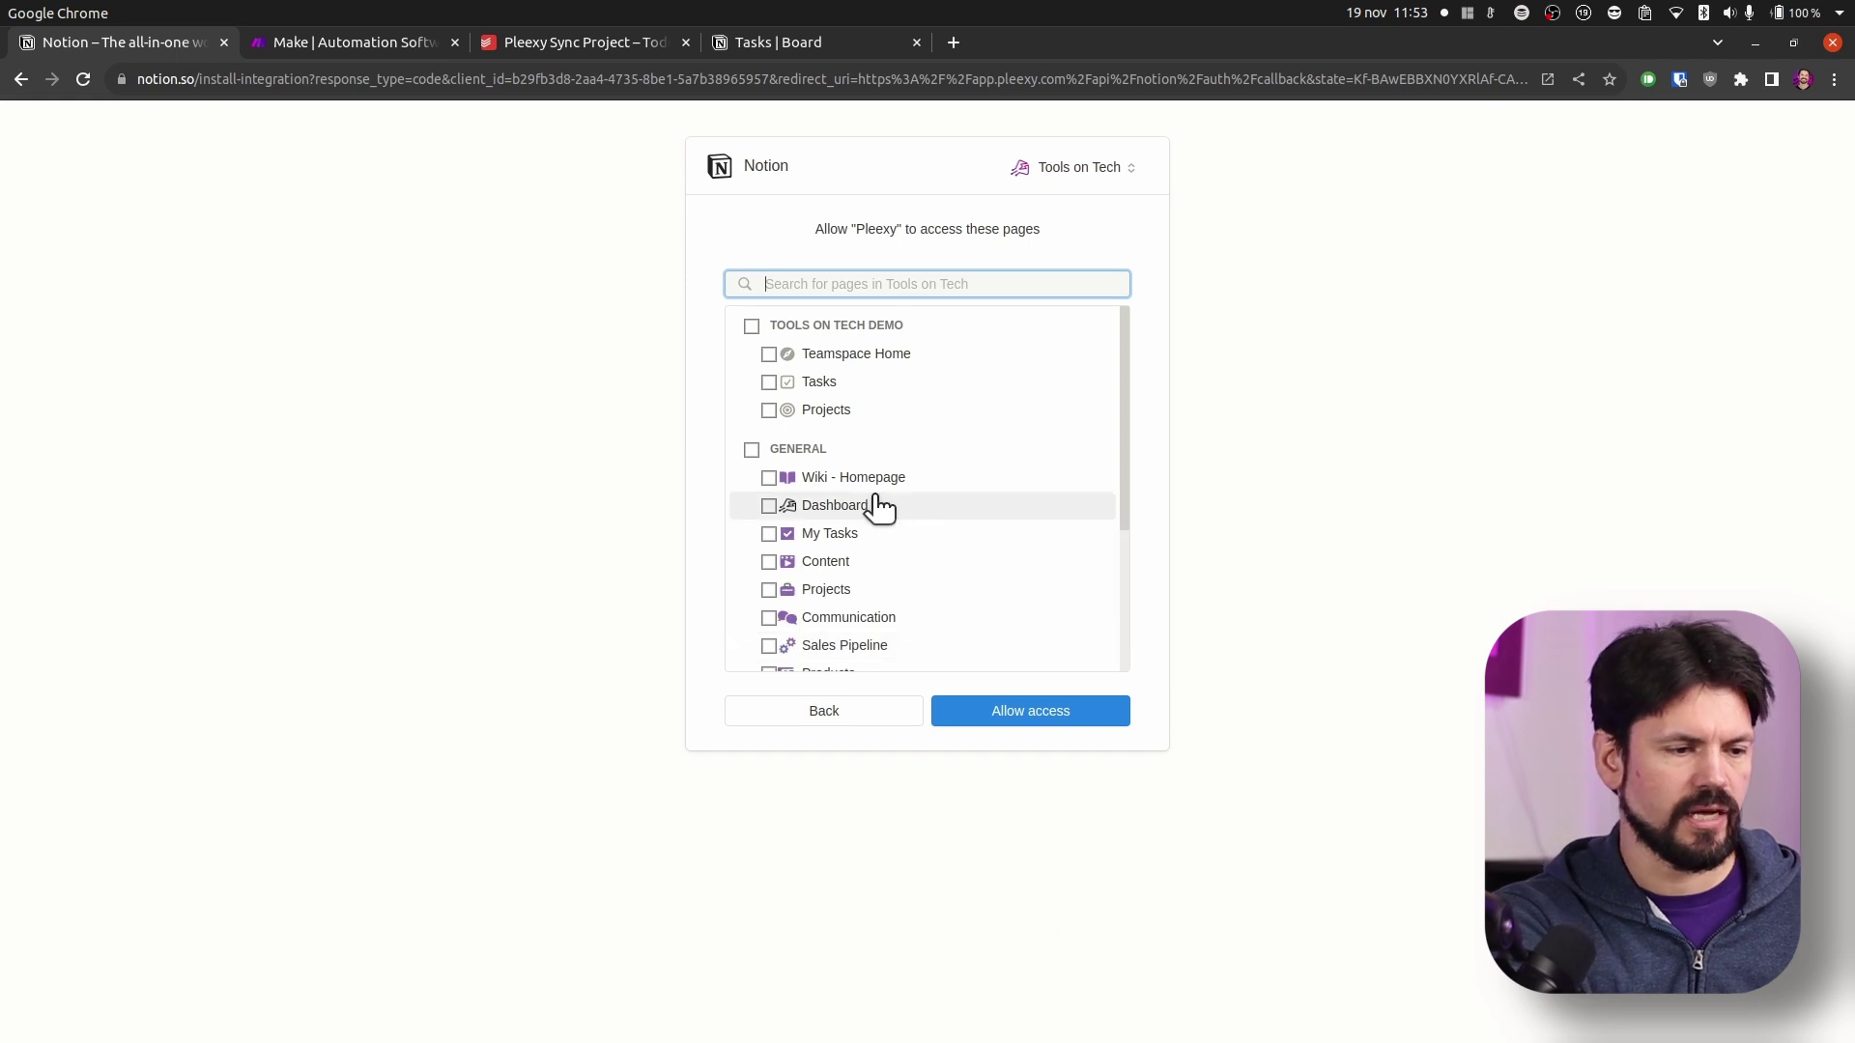
pyautogui.scroll(-3, 869, 483)
pyautogui.scroll(3, 923, 473)
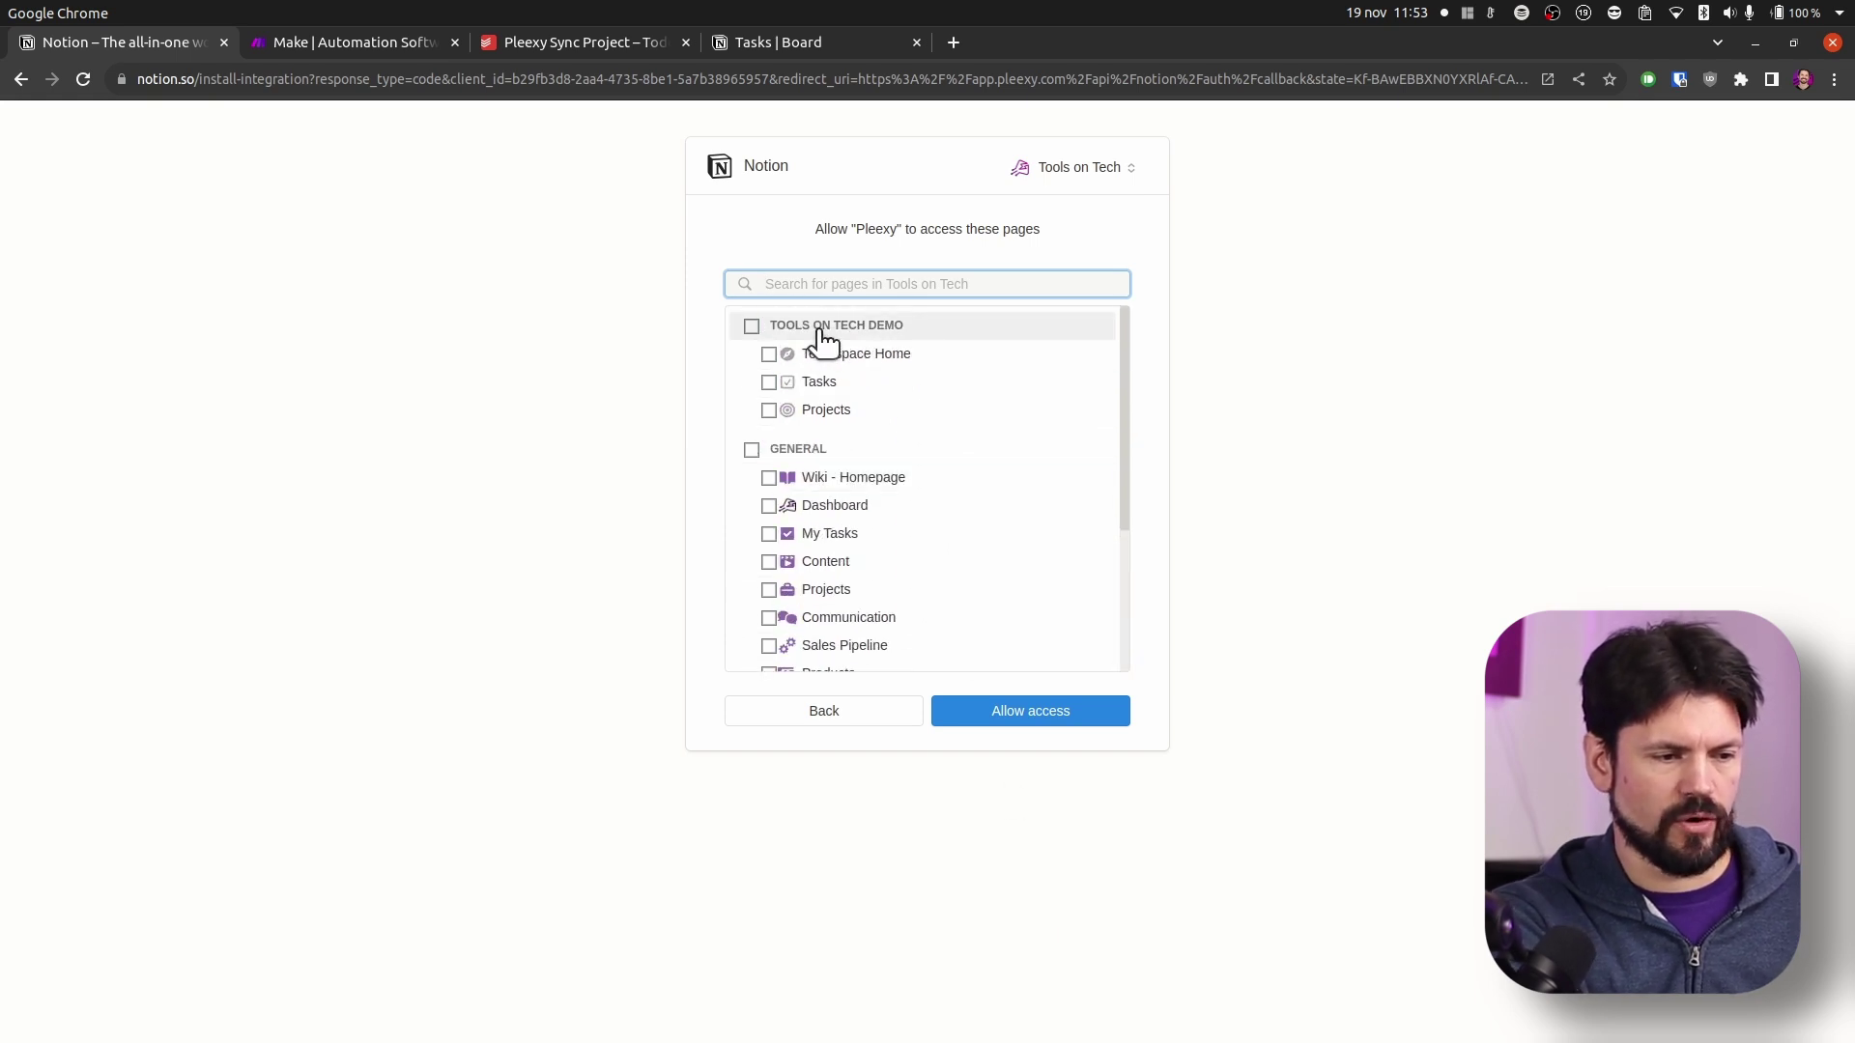
pyautogui.click(769, 382)
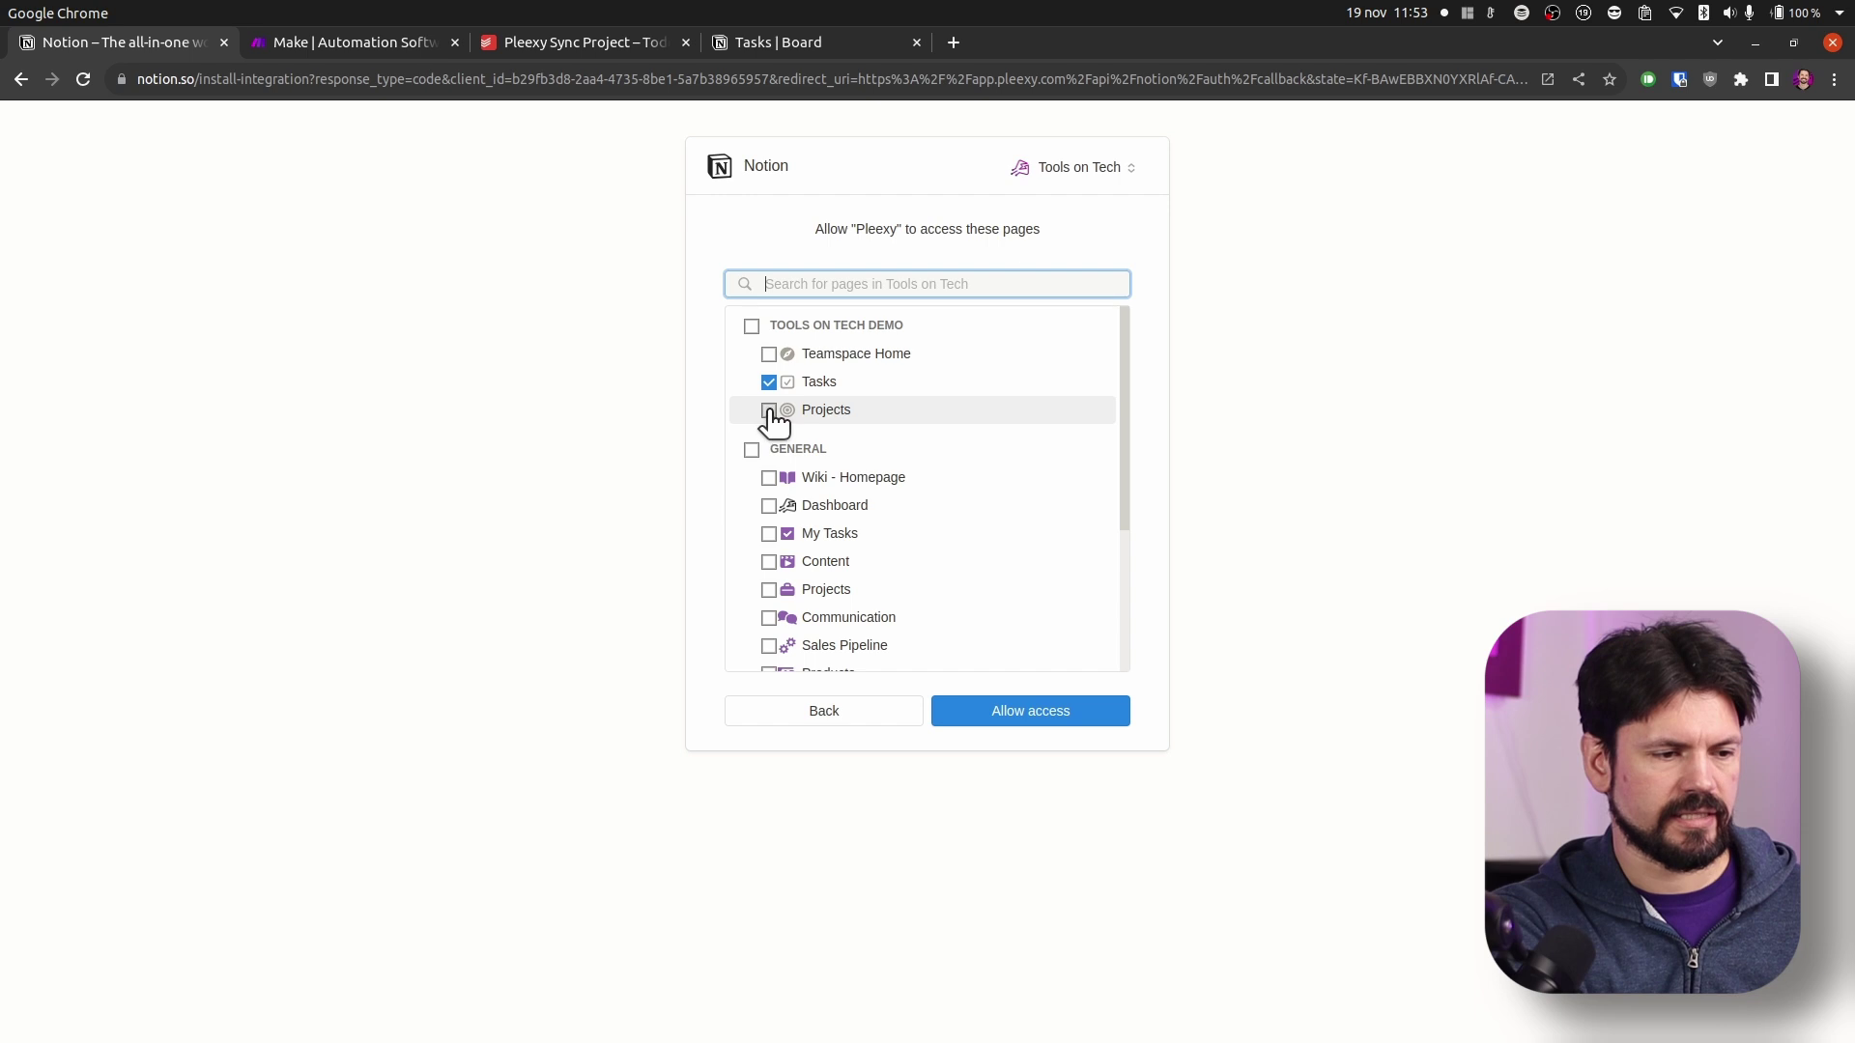
pyautogui.click(769, 410)
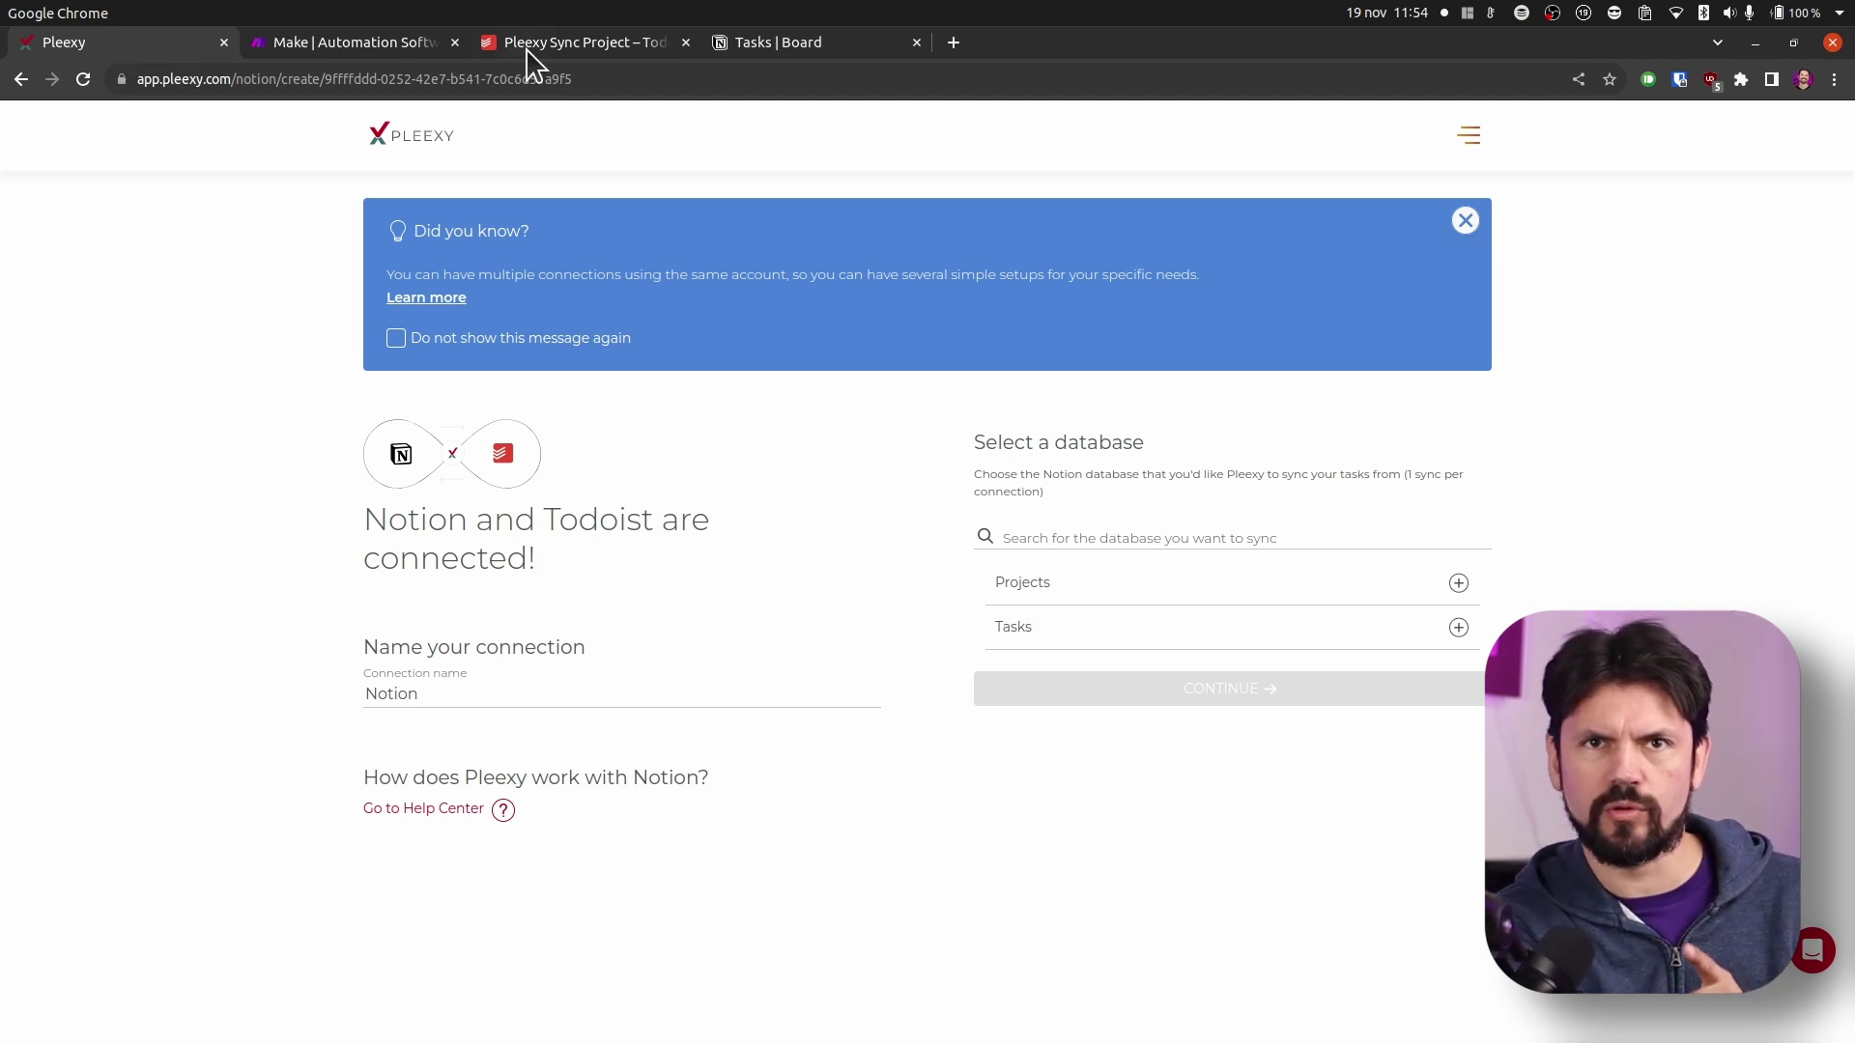
# Check the Notion Tasks page's connections to confirm Pleexy is linked.
pyautogui.click(792, 41)
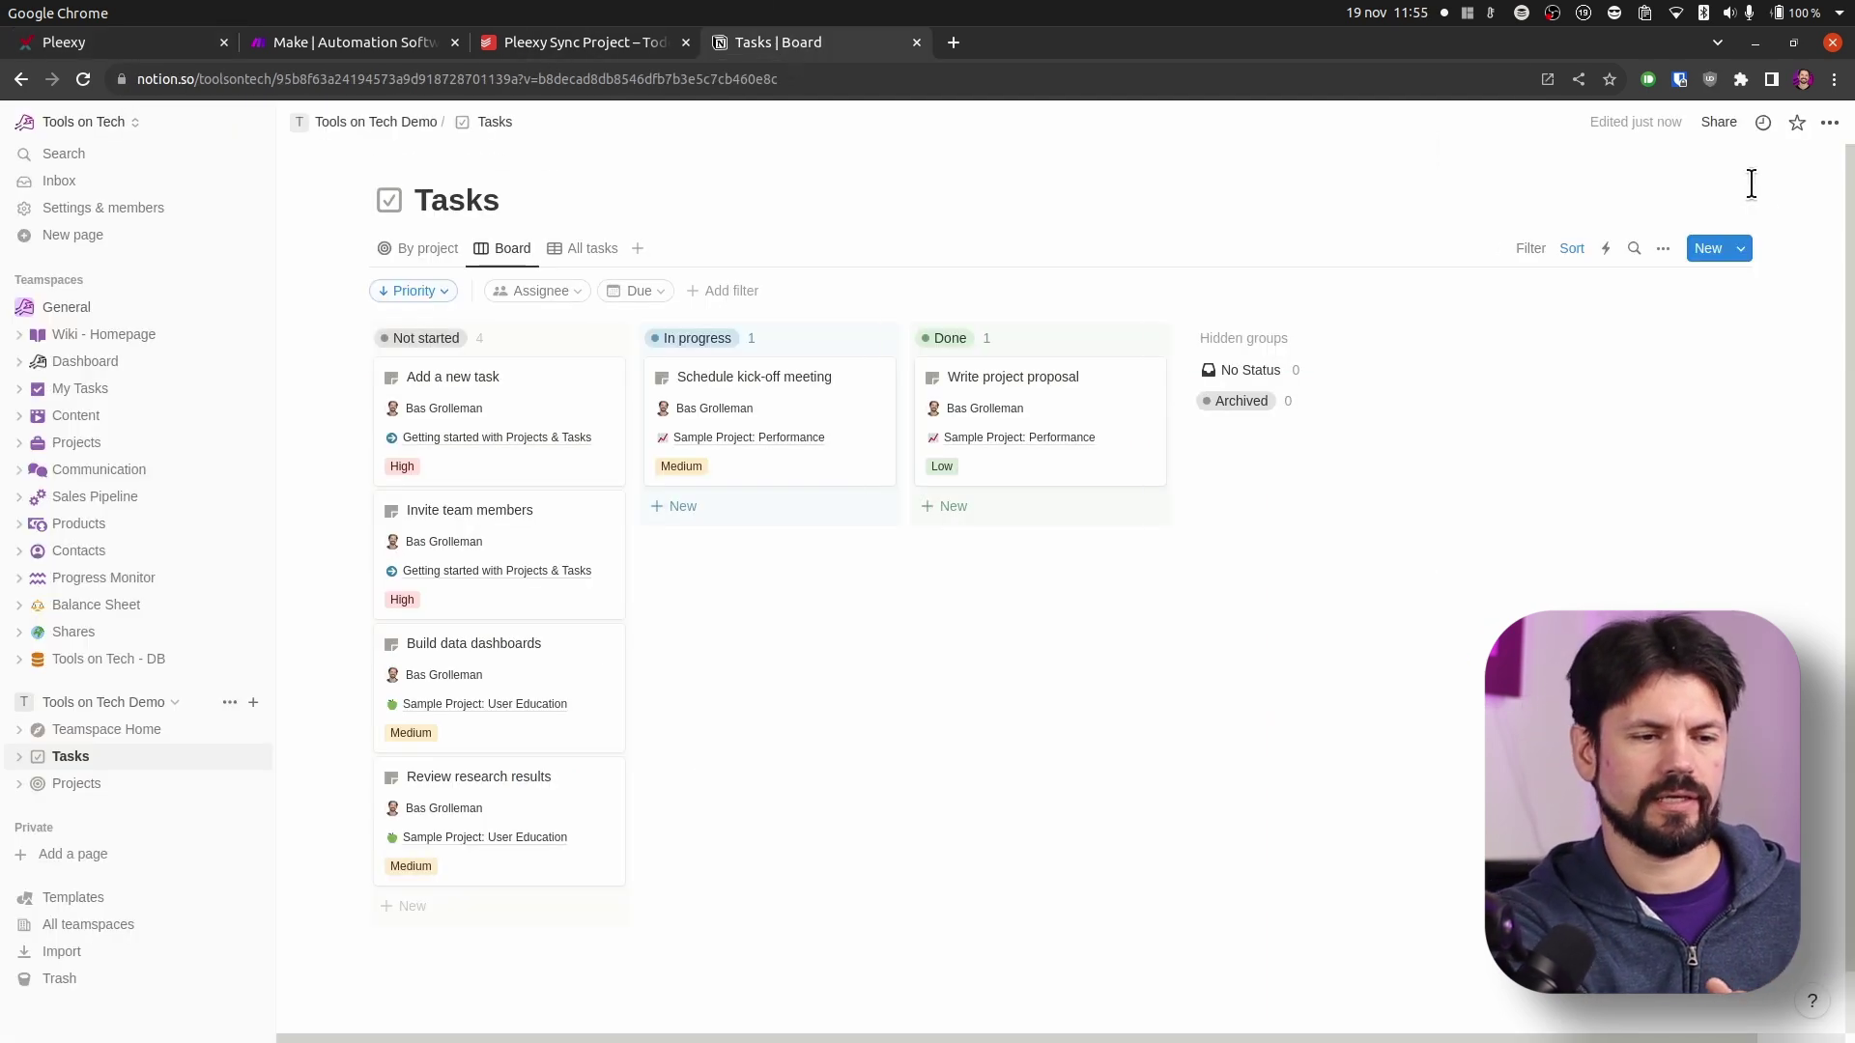
pyautogui.click(1830, 122)
pyautogui.moveTo(1701, 647)
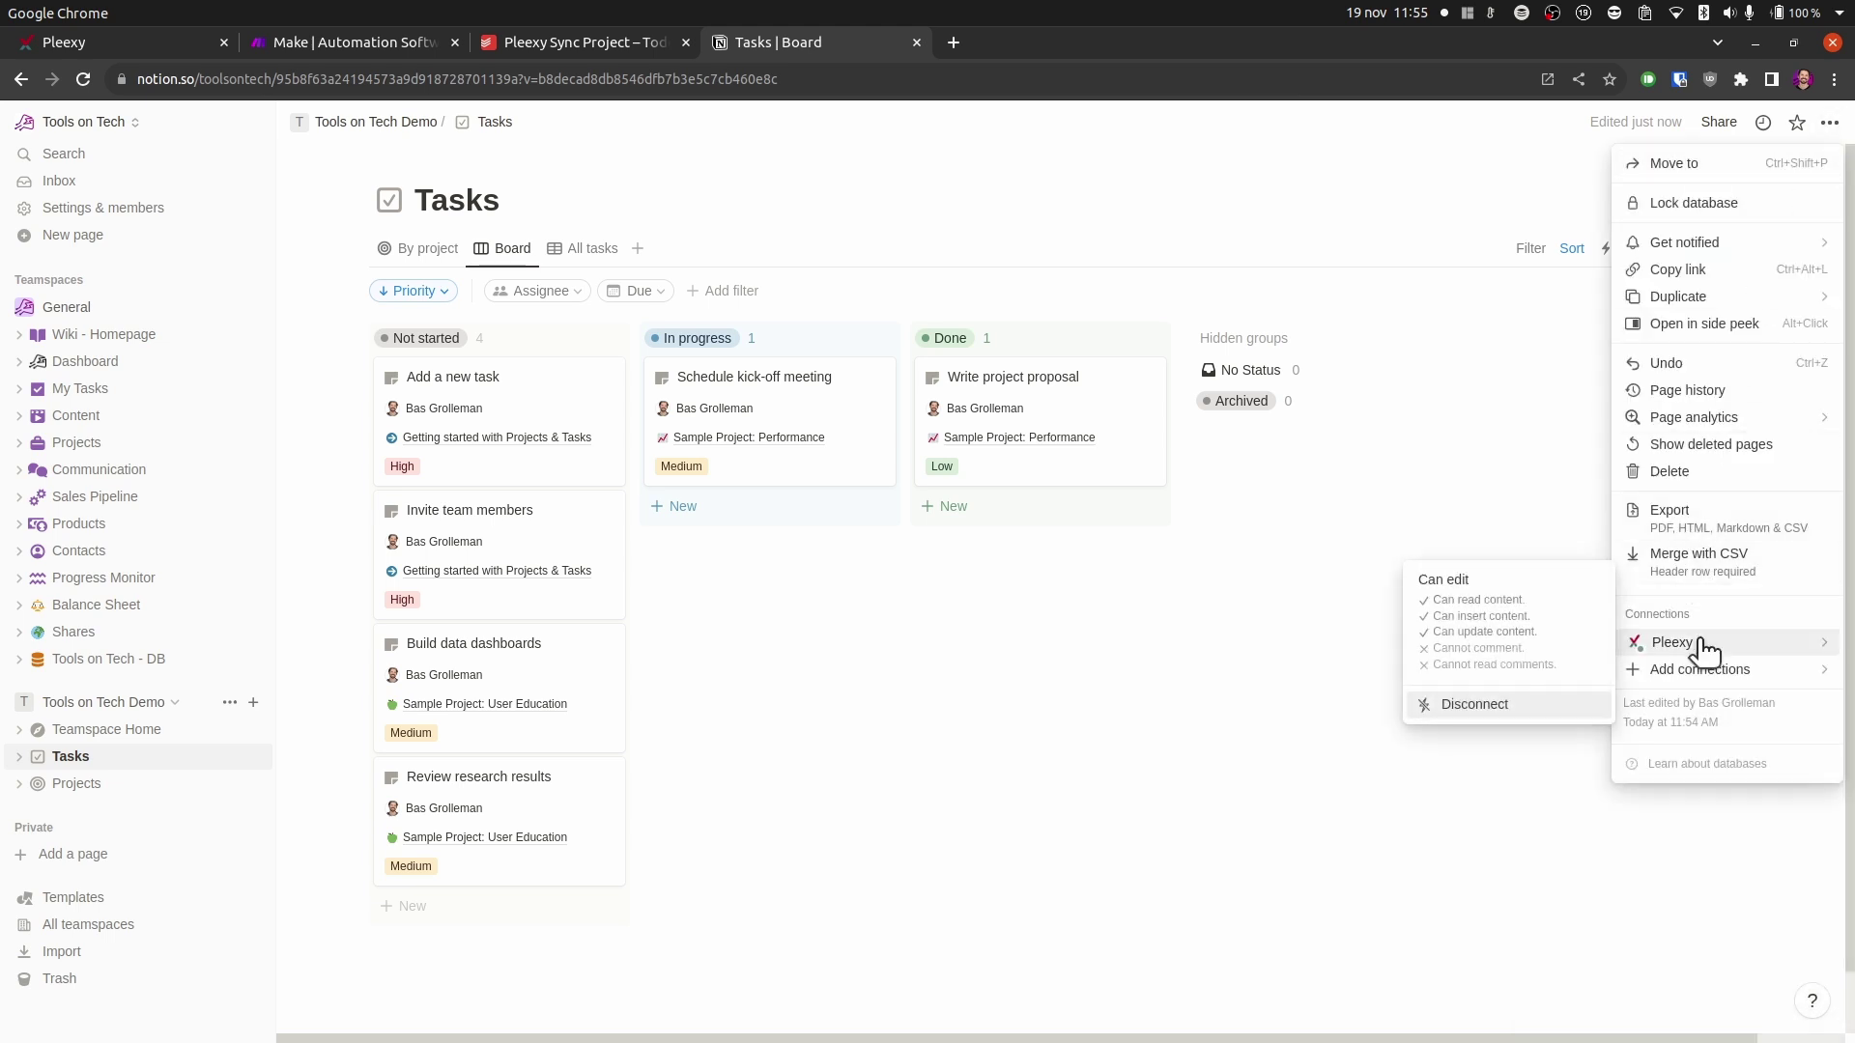
pyautogui.click(1109, 145)
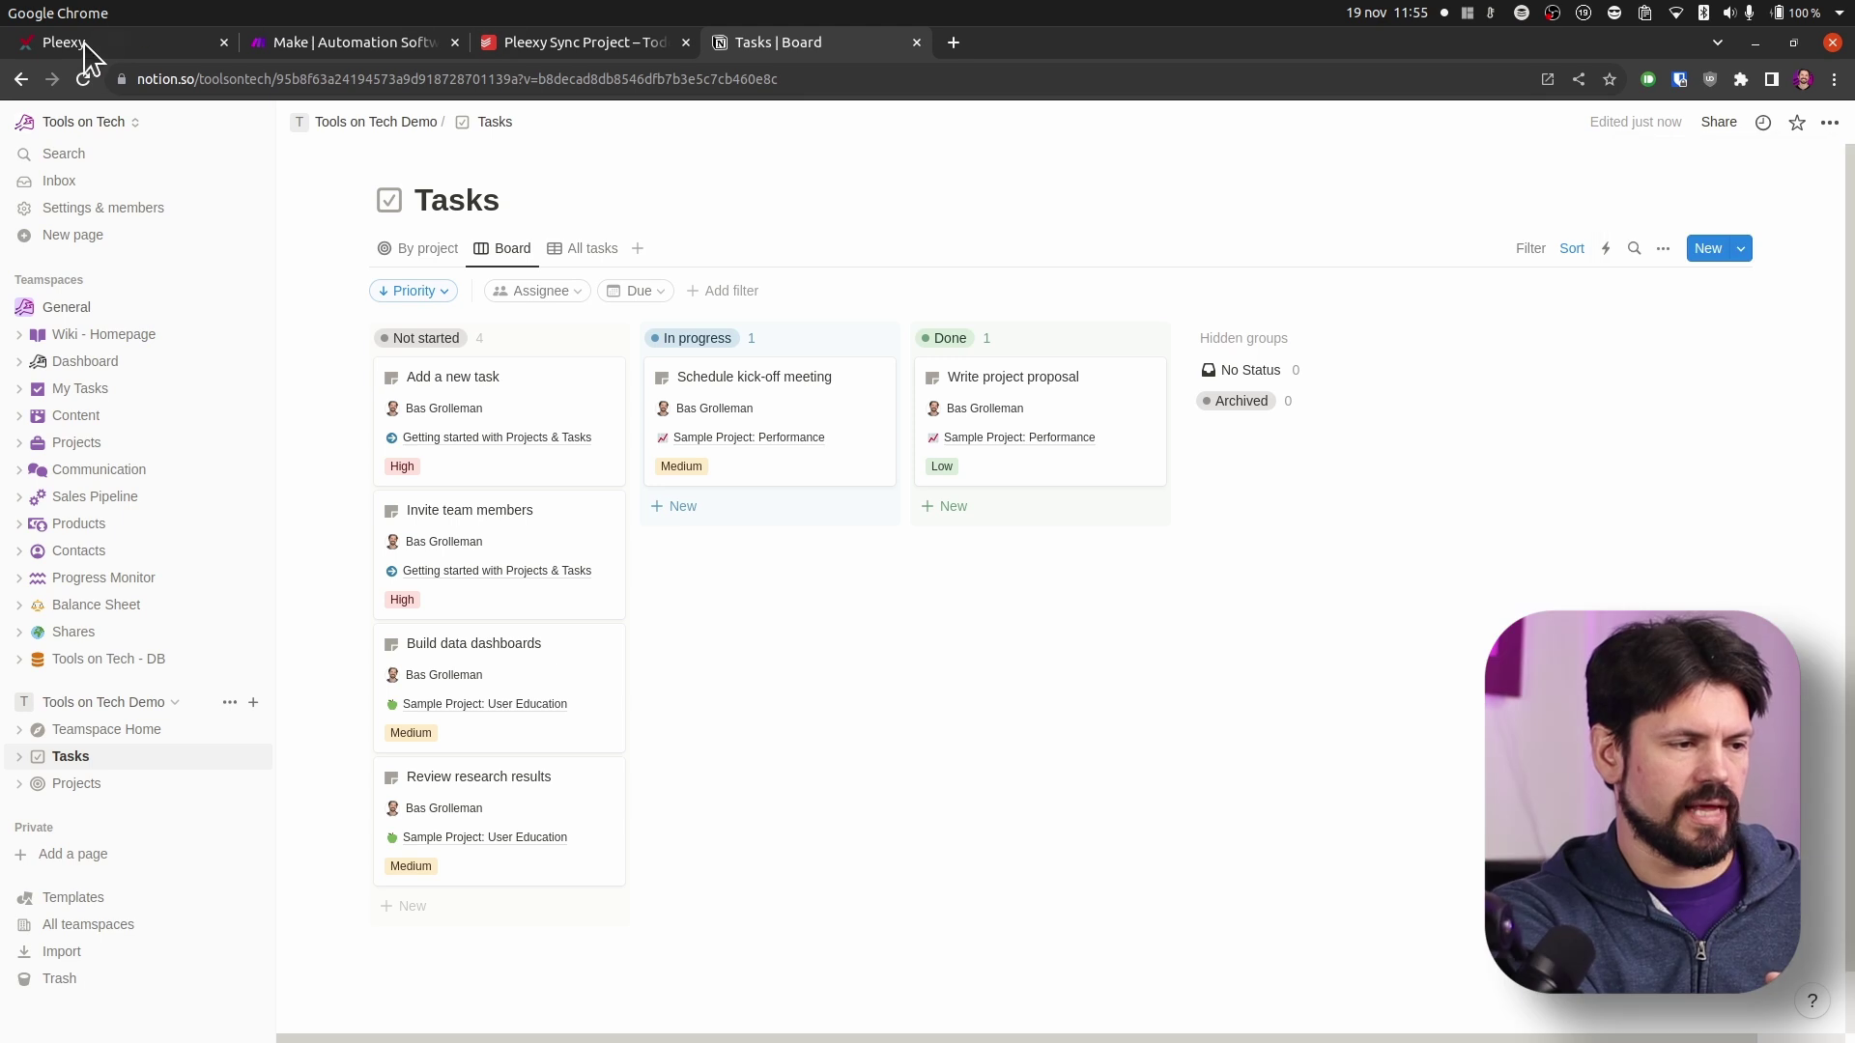
# Back in Pleexy, enter 'ToT Demo', choose the Tasks database and continue to Source of tasks.
pyautogui.click(83, 43)
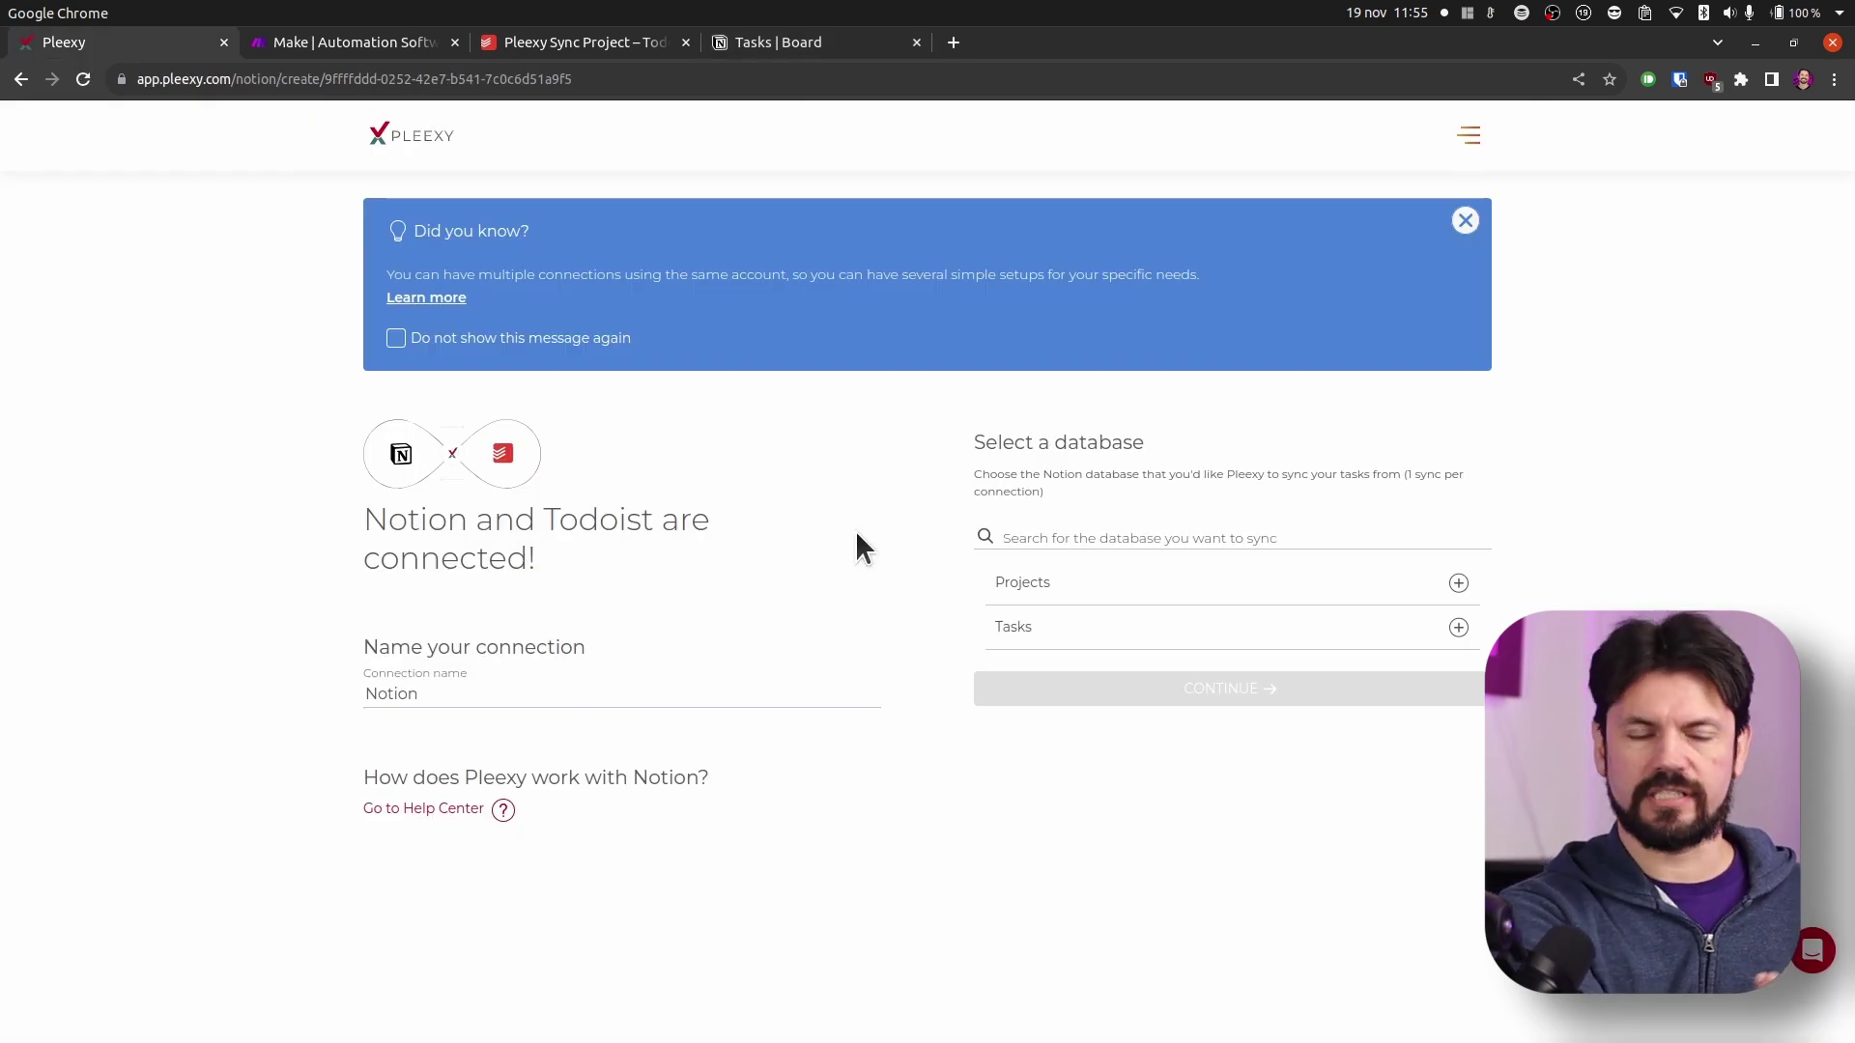
pyautogui.write('ToT Demo')
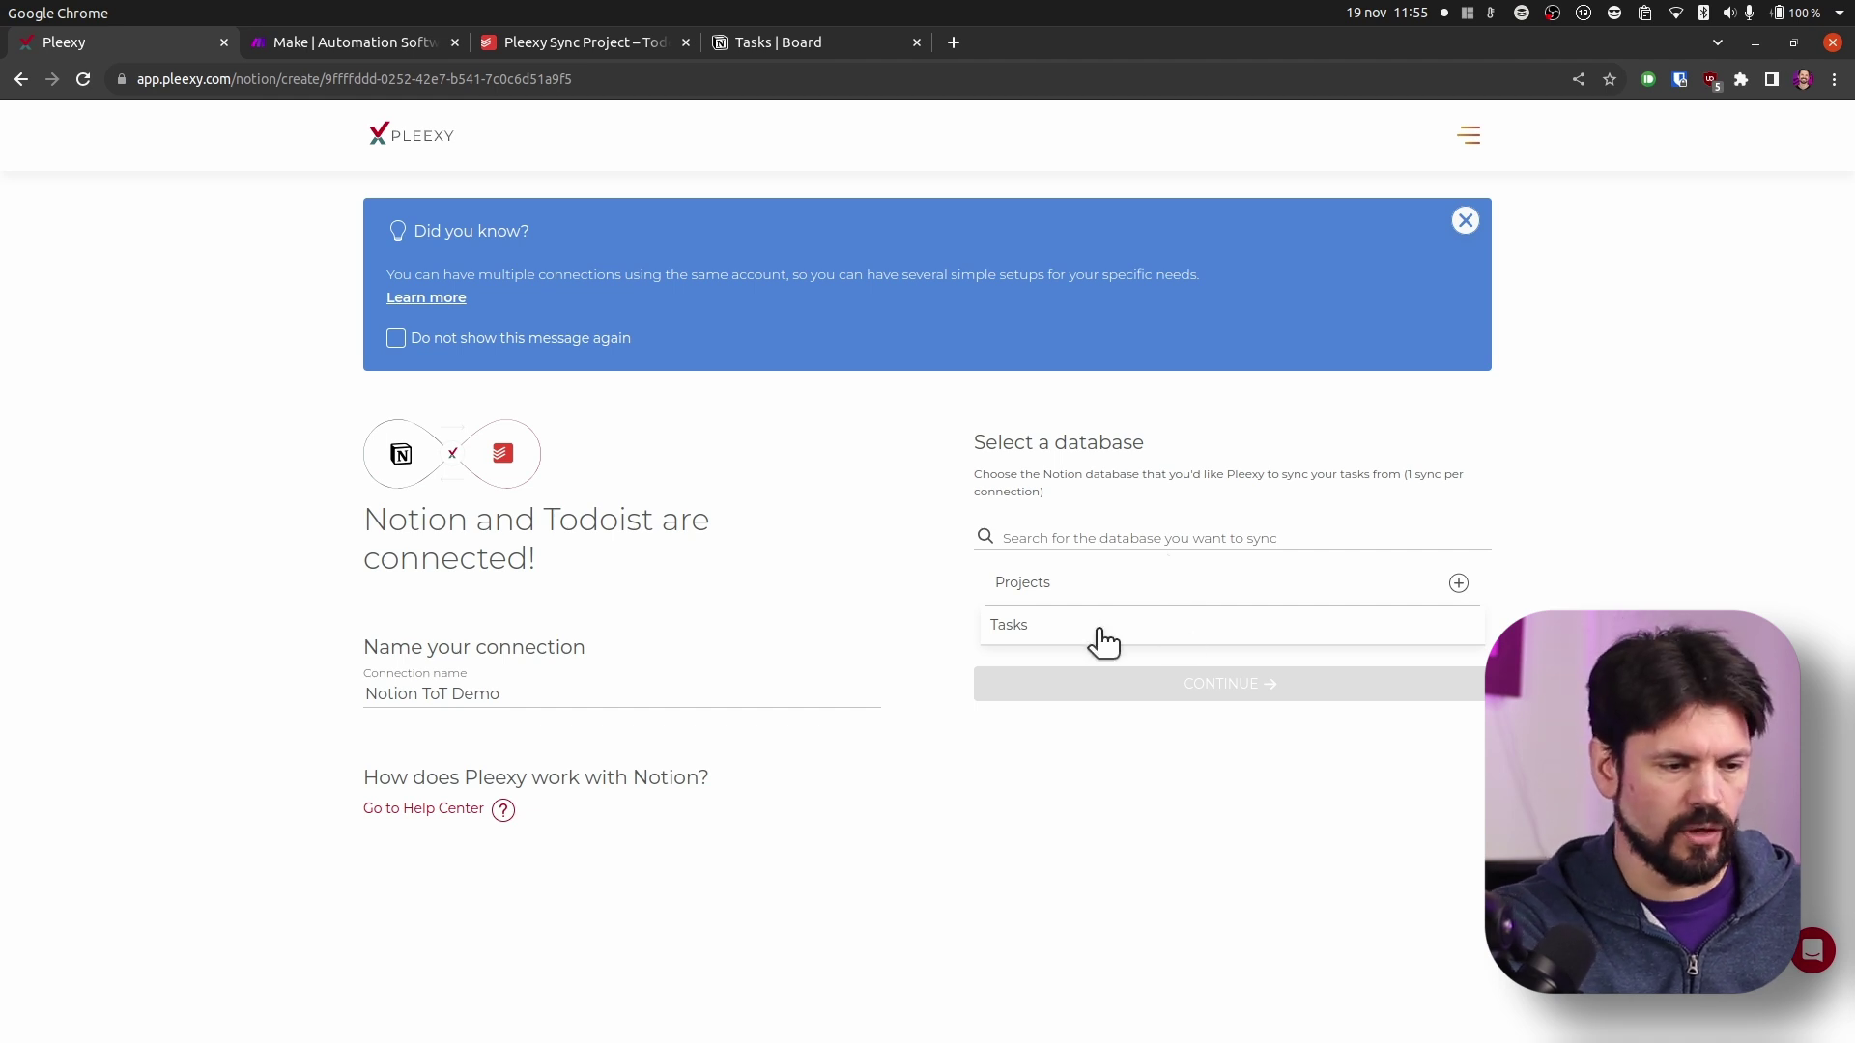
pyautogui.click(1321, 634)
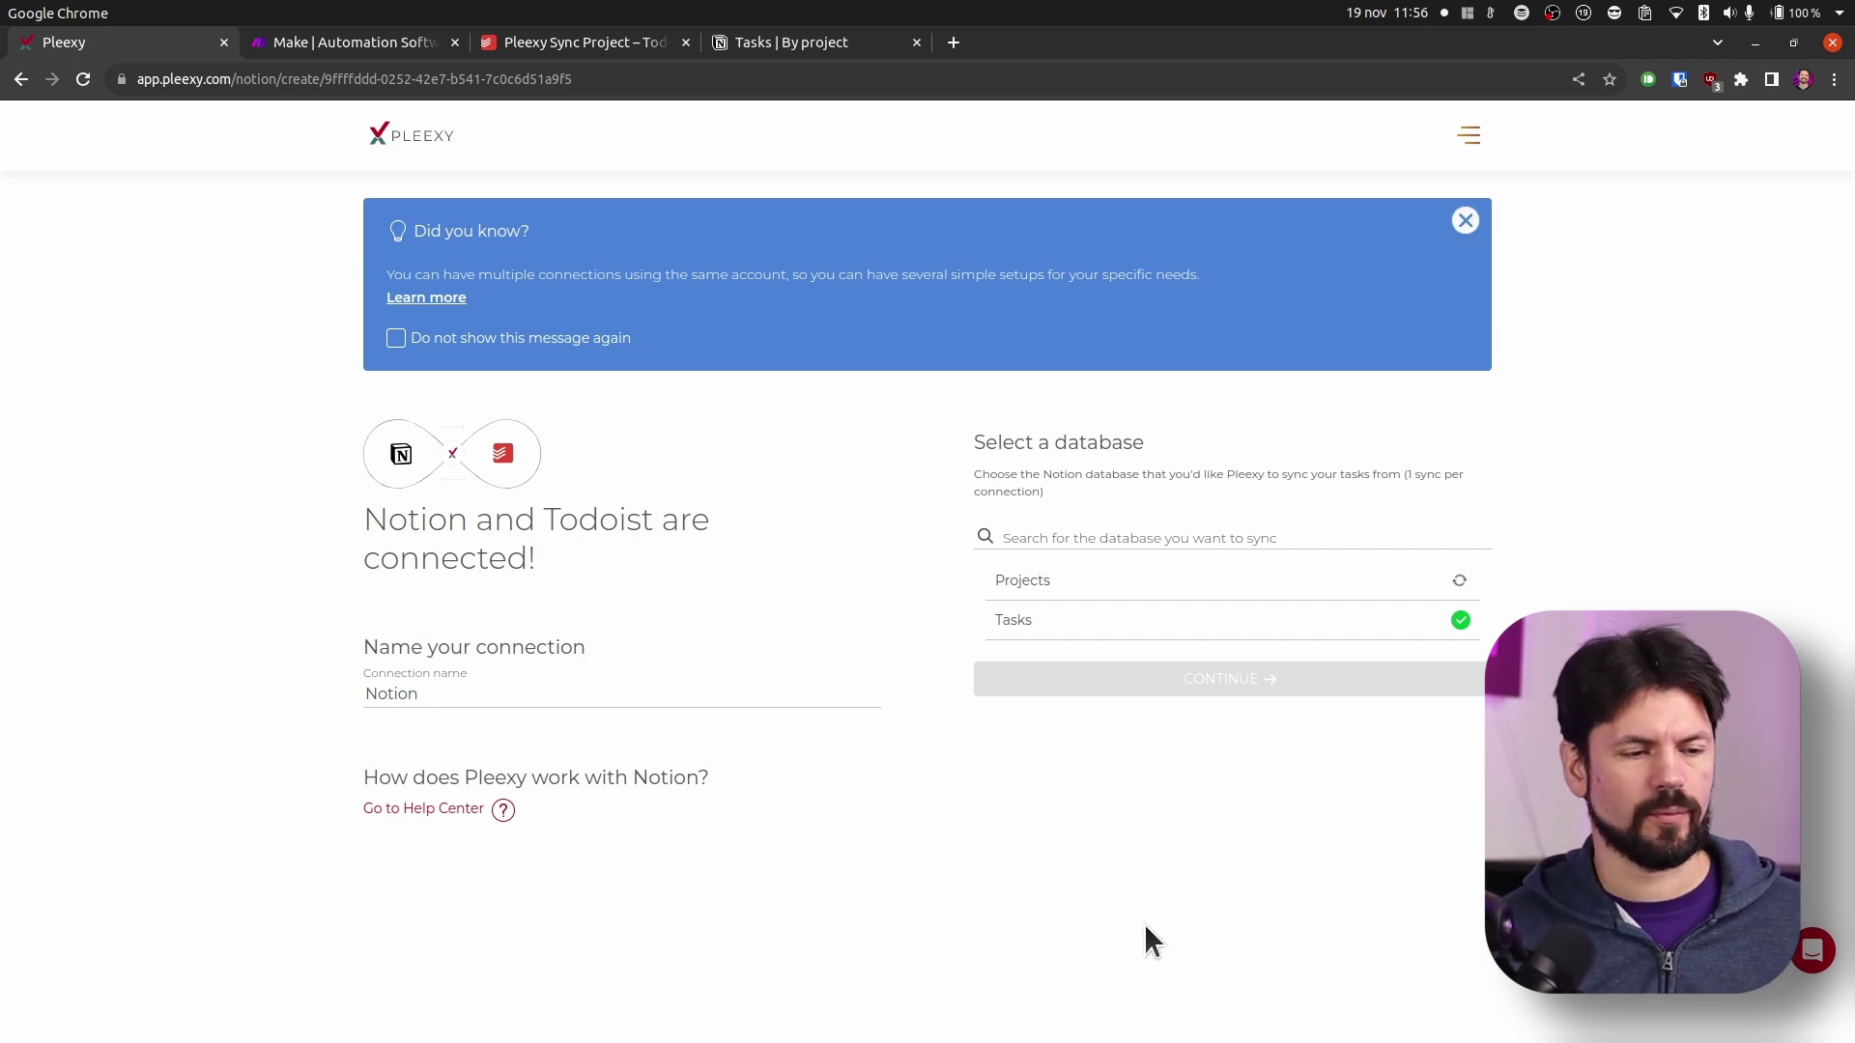
pyautogui.click(1221, 678)
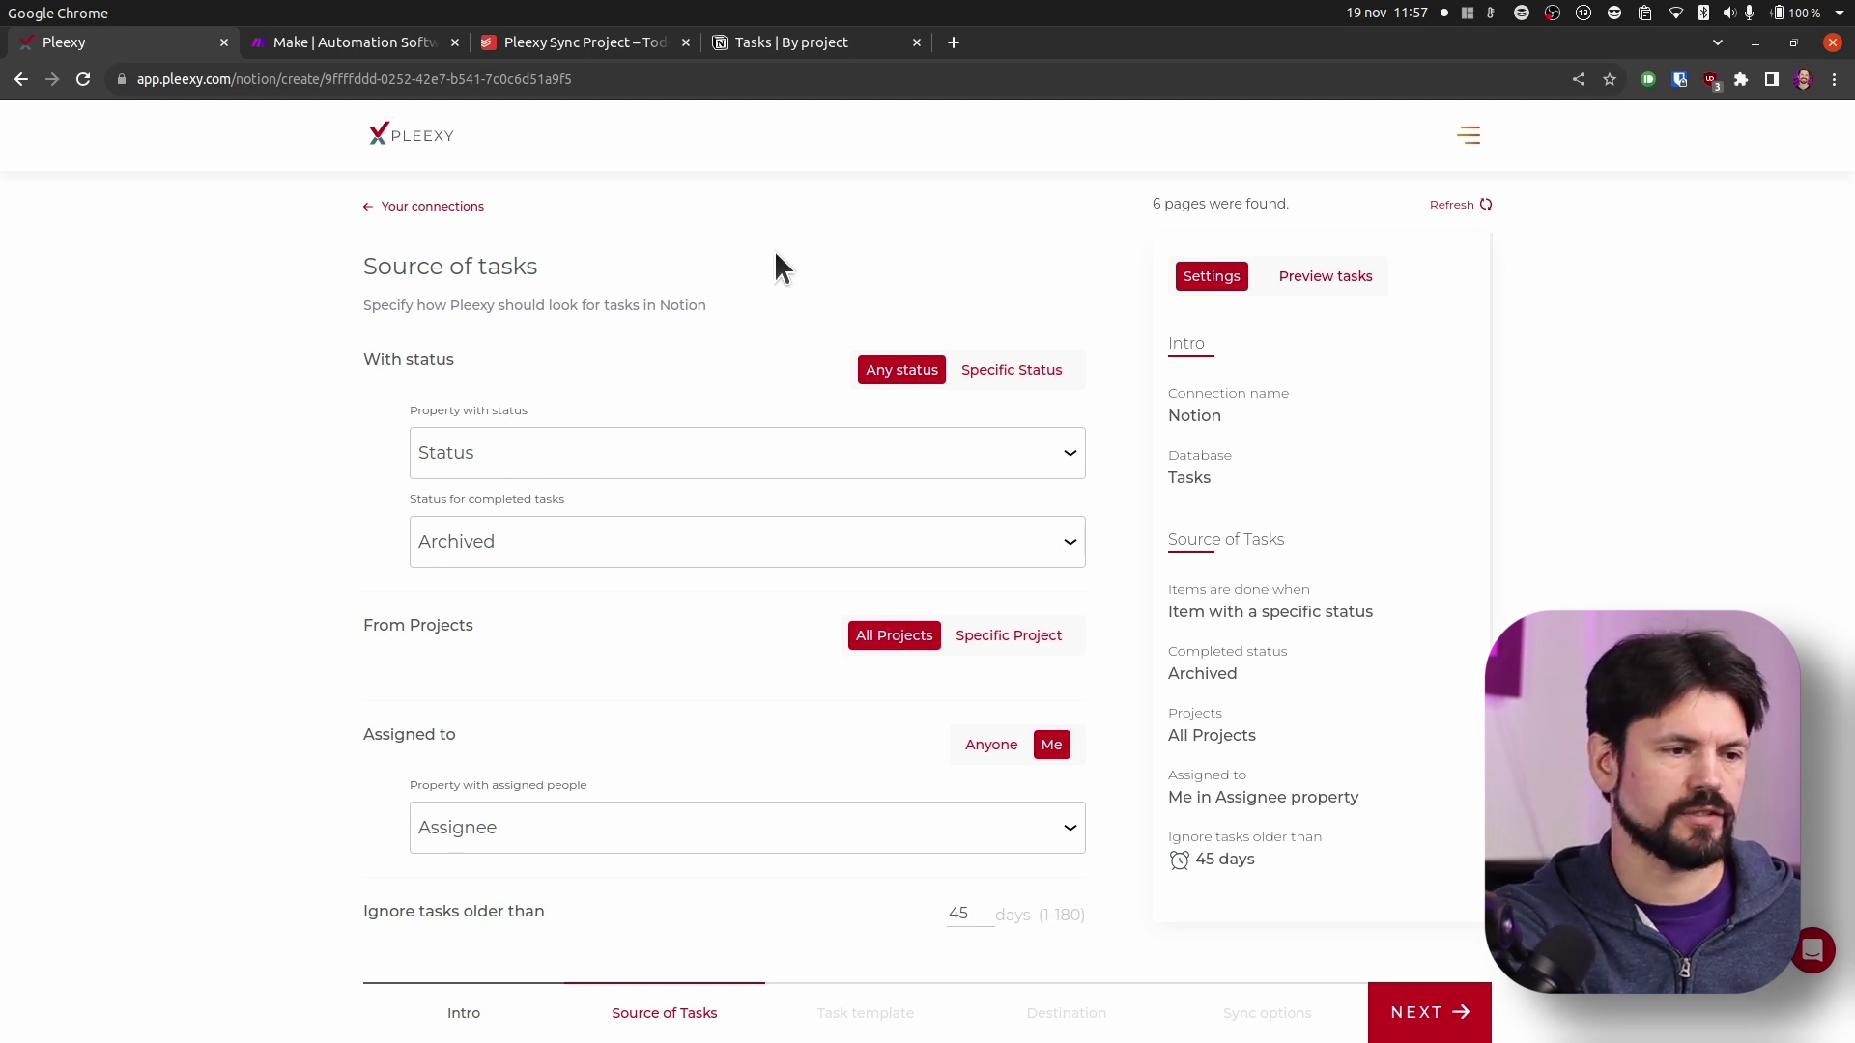
# Compare the Notion Tasks table and board views with Pleexy's Source of tasks settings.
pyautogui.click(783, 42)
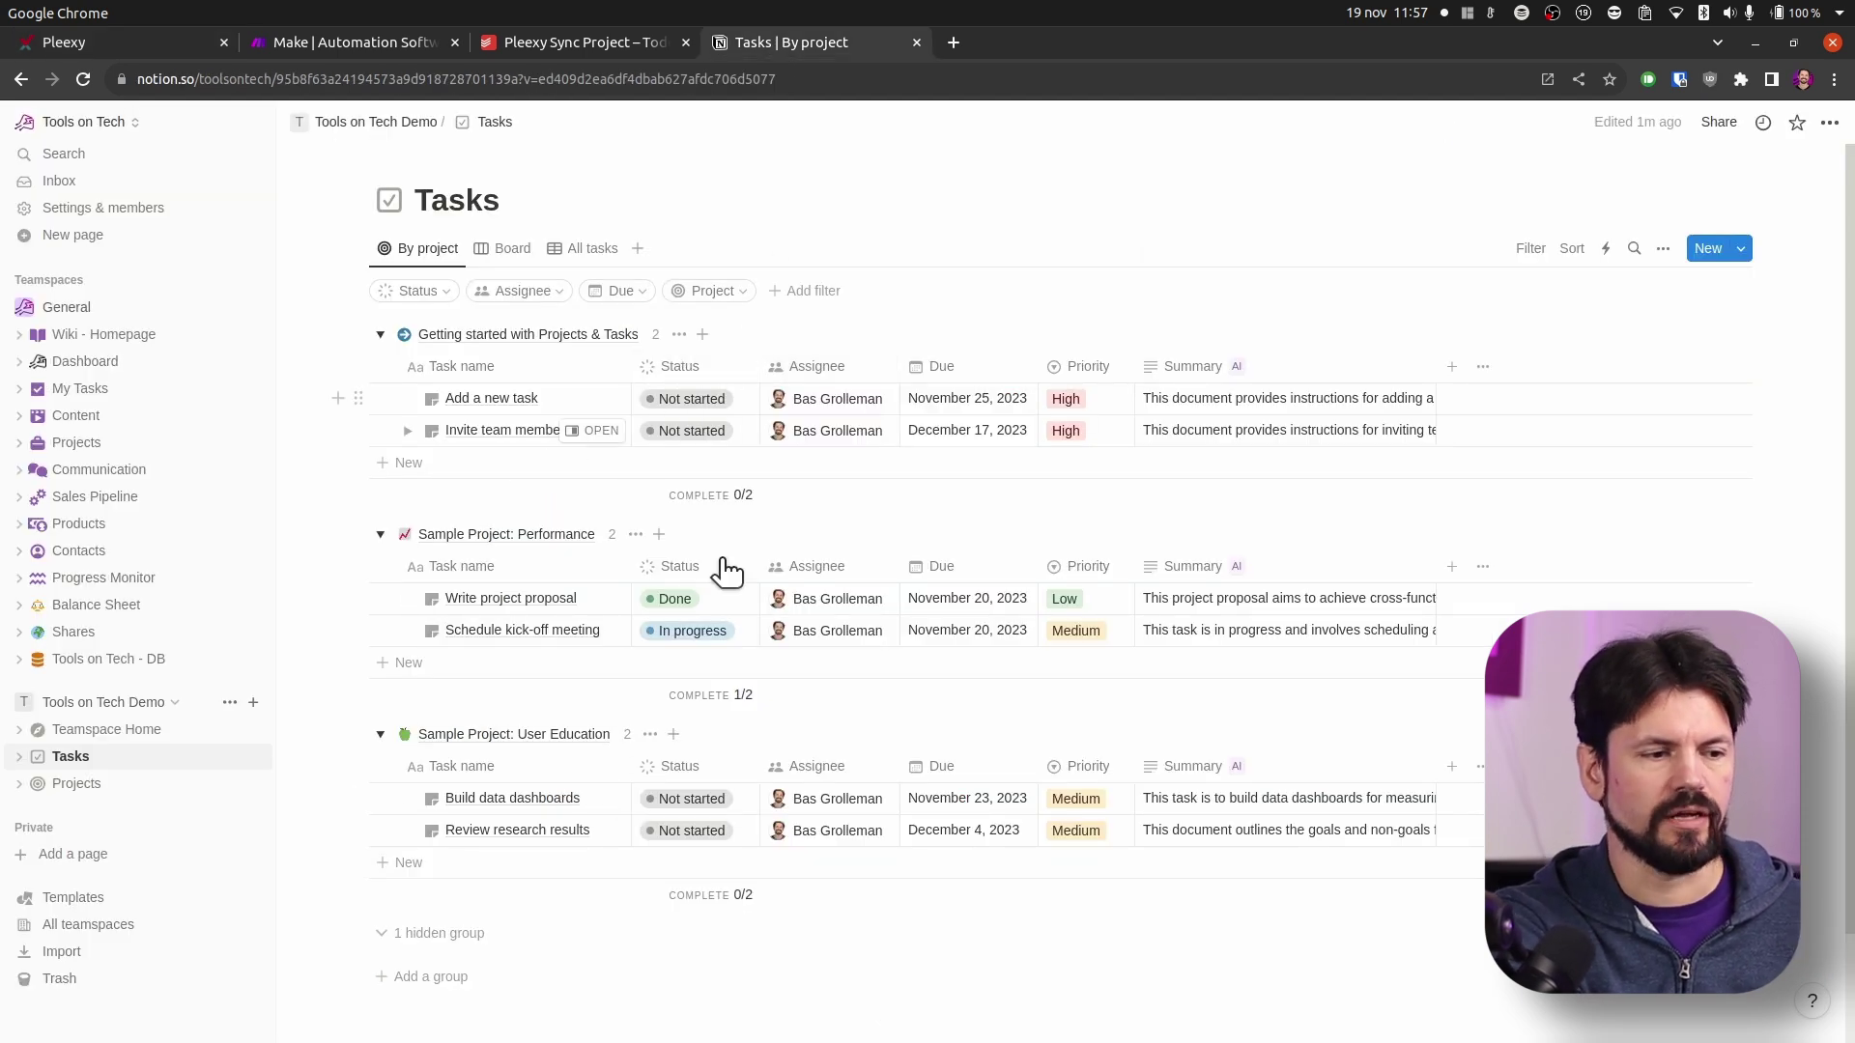
pyautogui.click(126, 45)
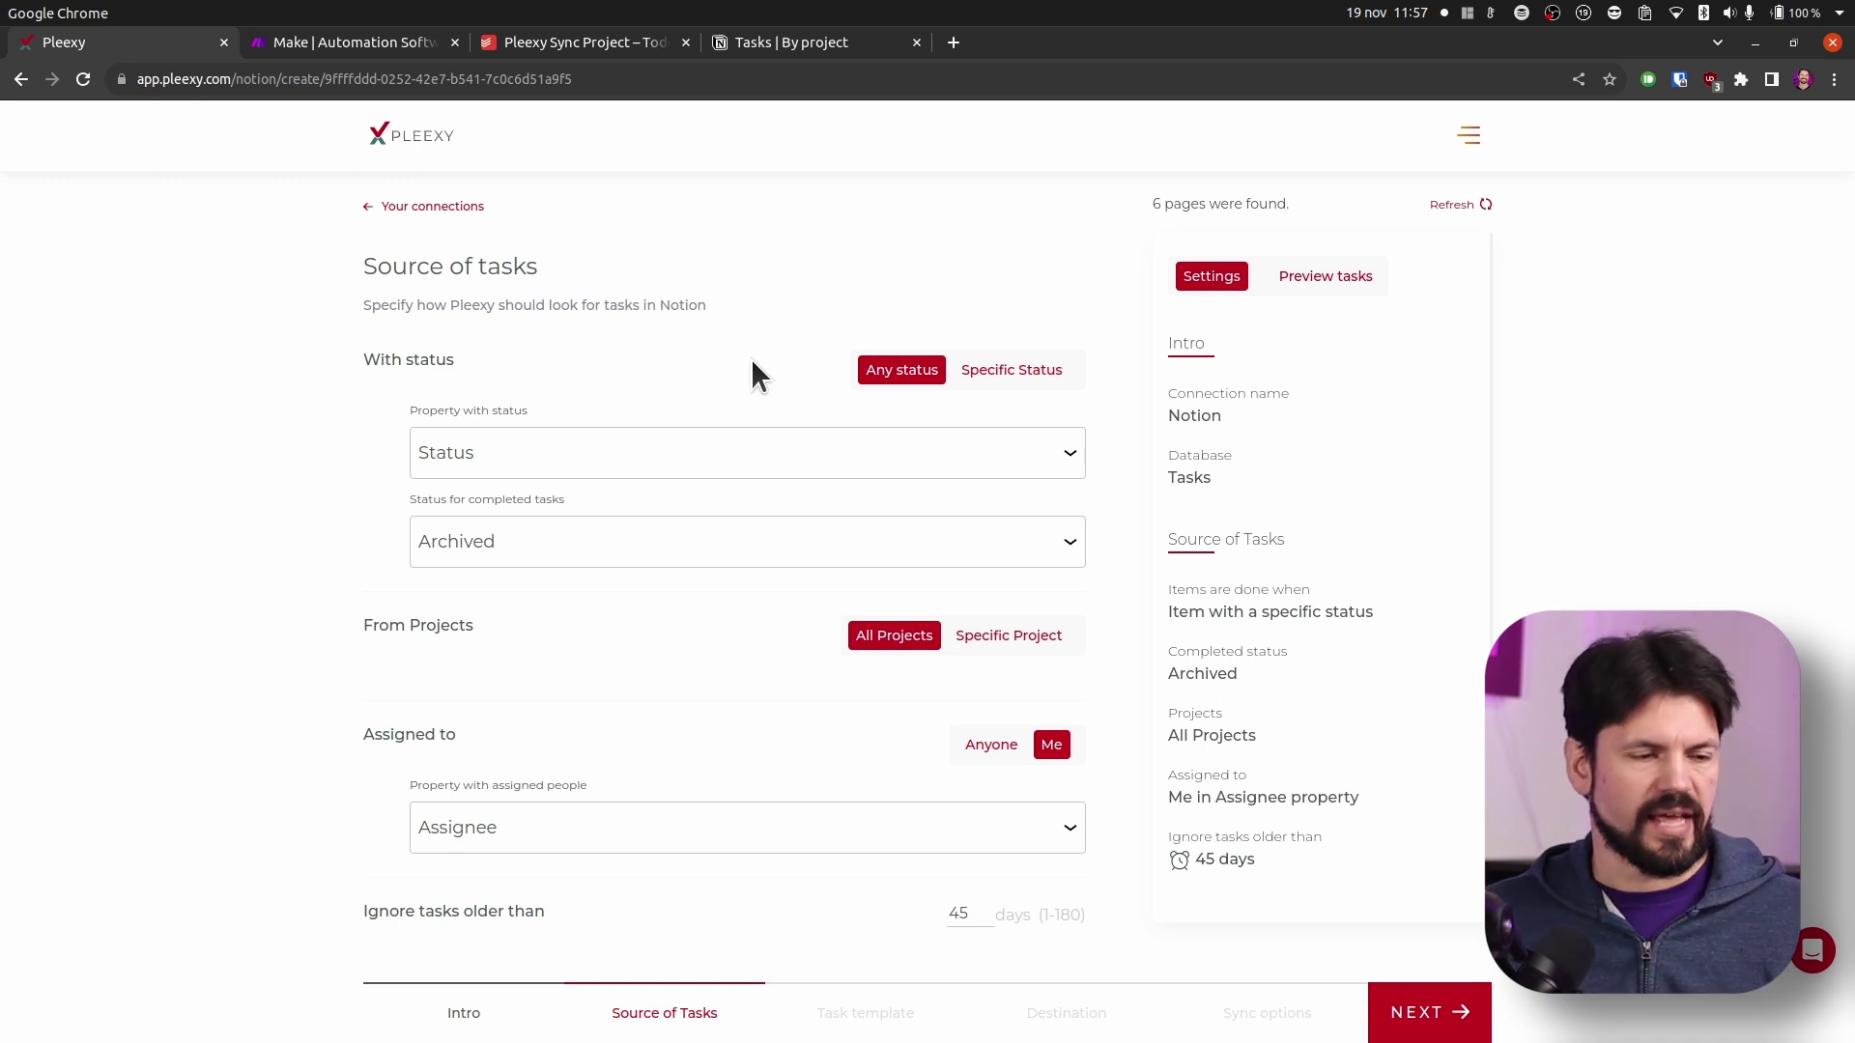
pyautogui.click(772, 44)
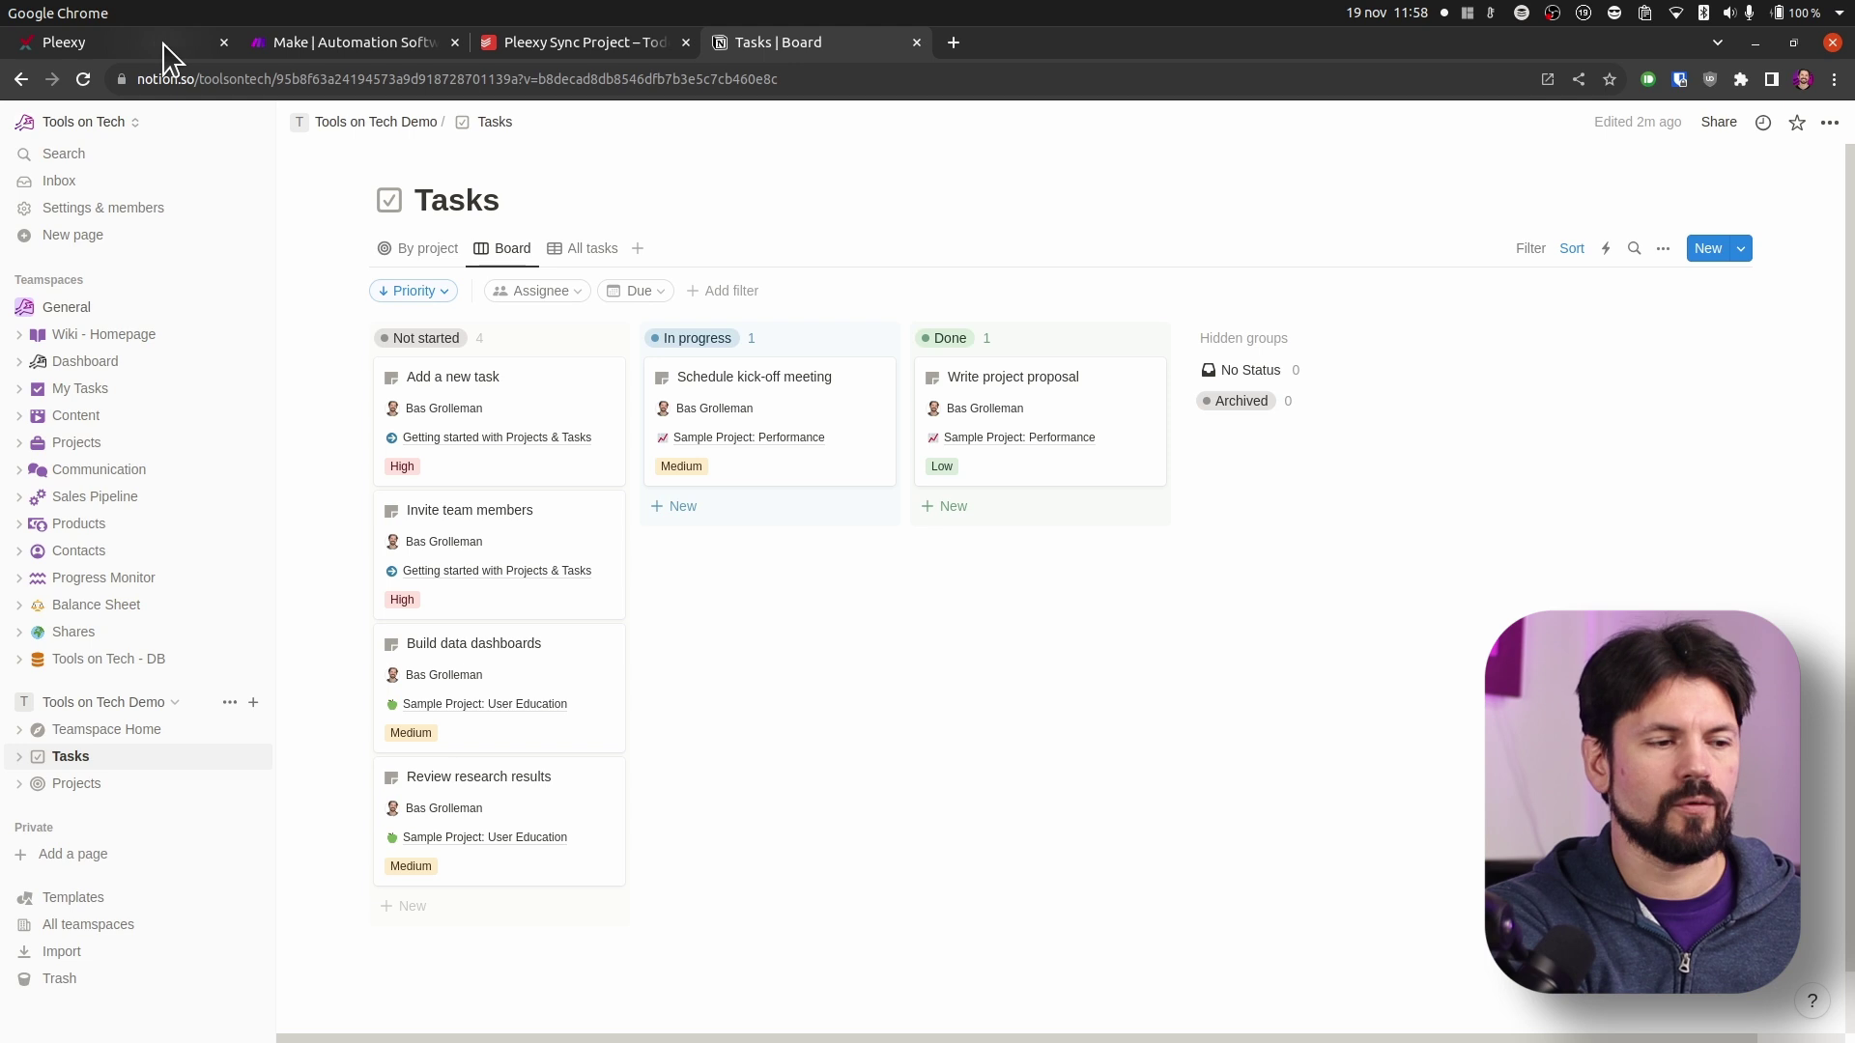
# Set Done as the completed-task status and keep All Projects as the source.
pyautogui.click(166, 44)
pyautogui.click(642, 562)
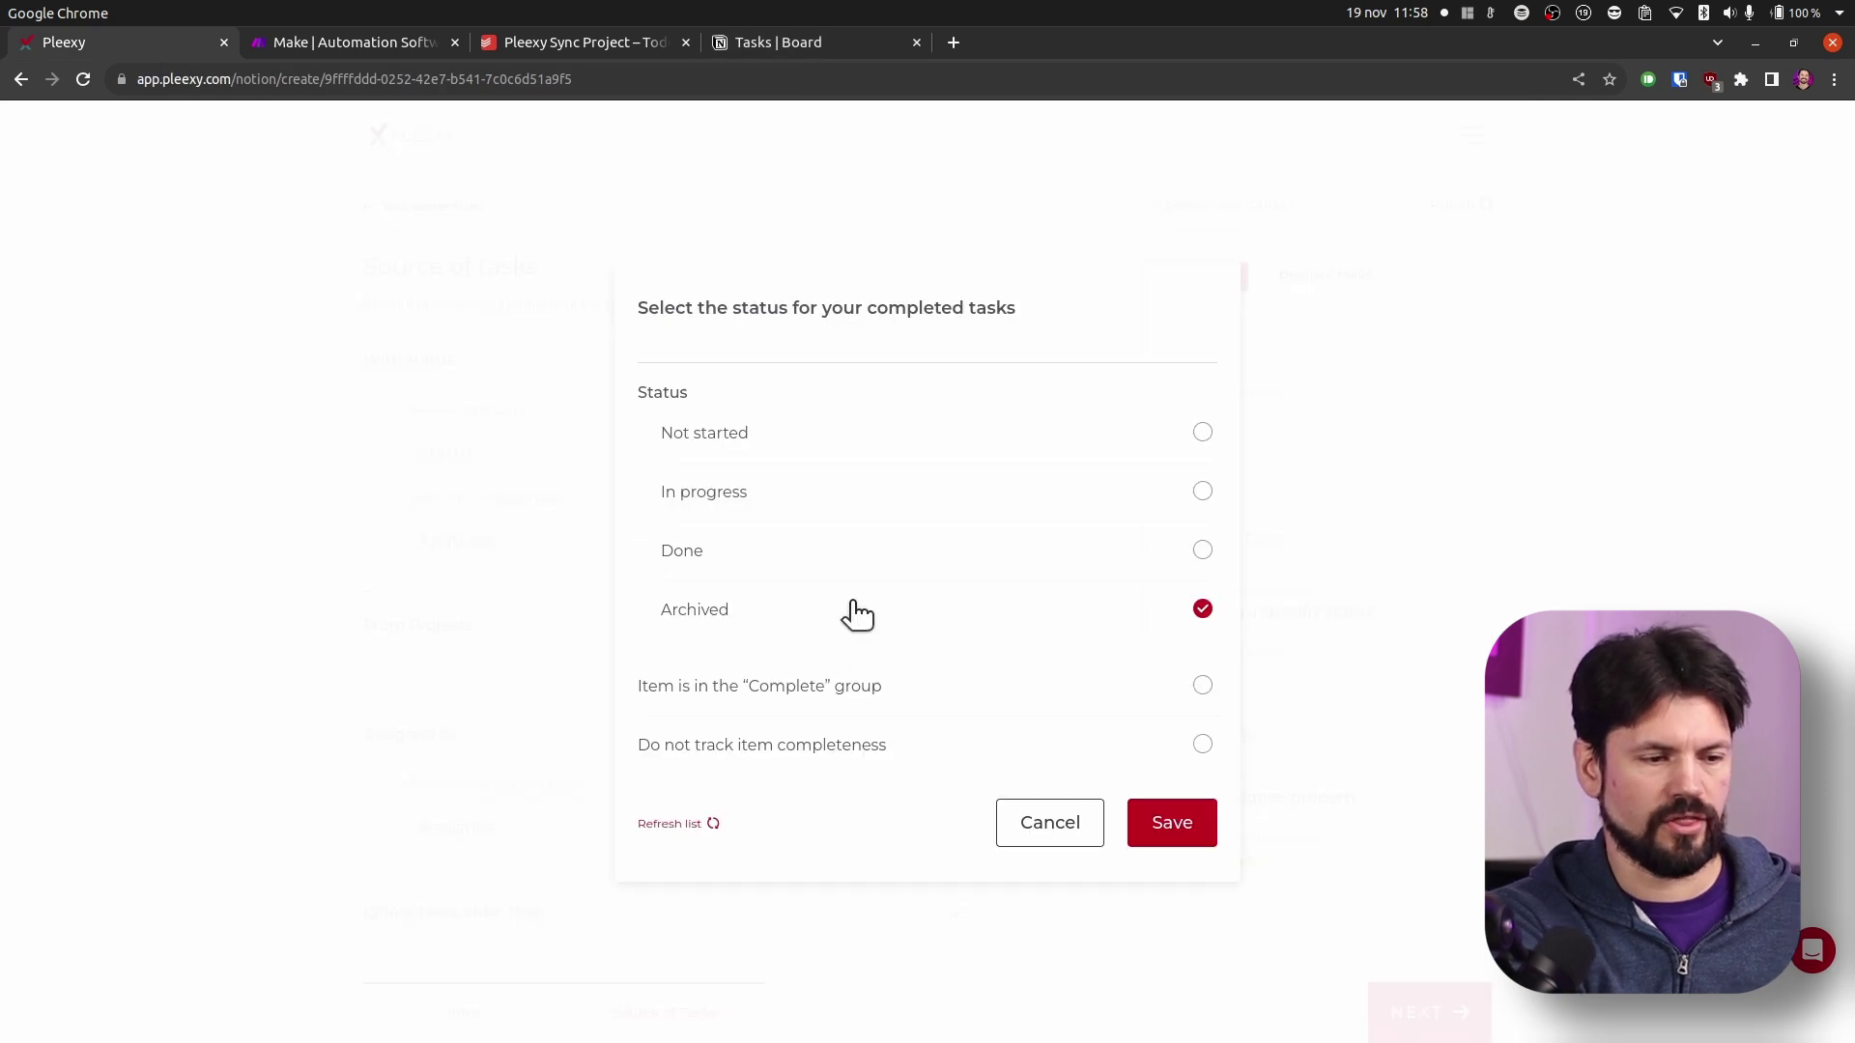
pyautogui.click(847, 569)
pyautogui.click(1158, 833)
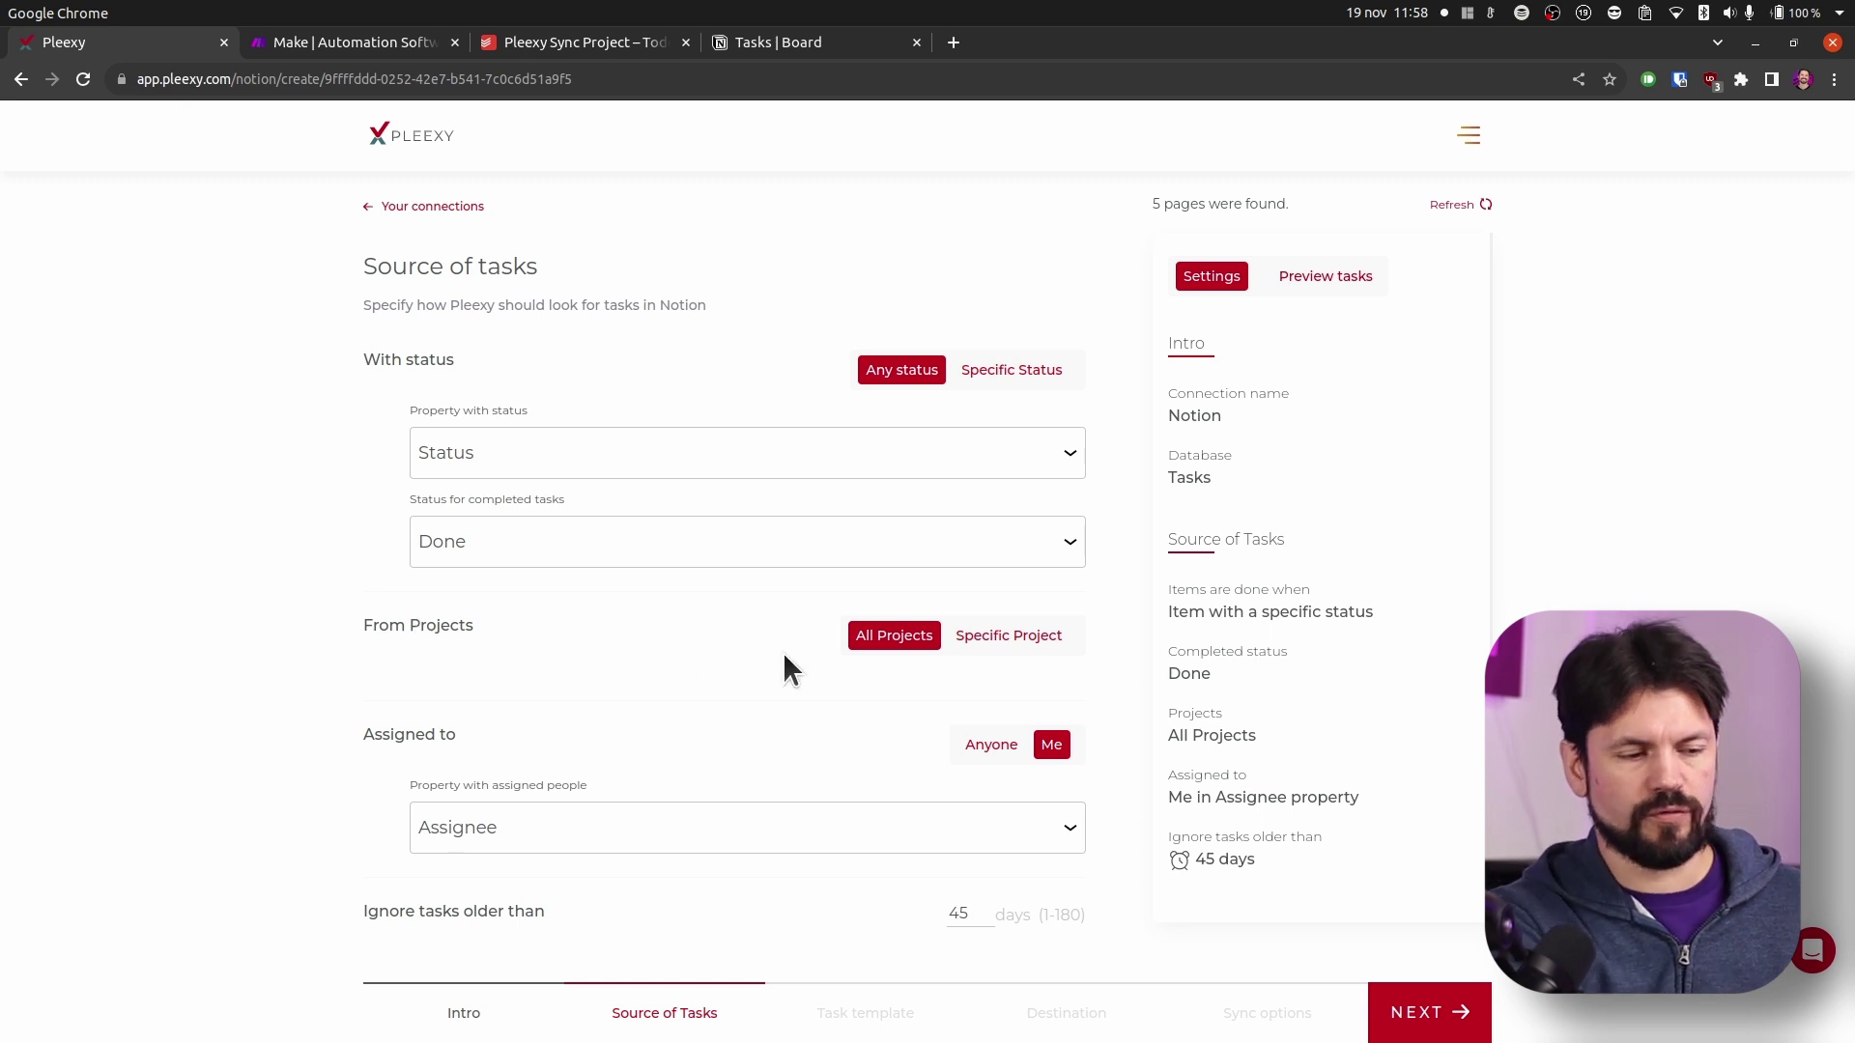
pyautogui.click(1003, 638)
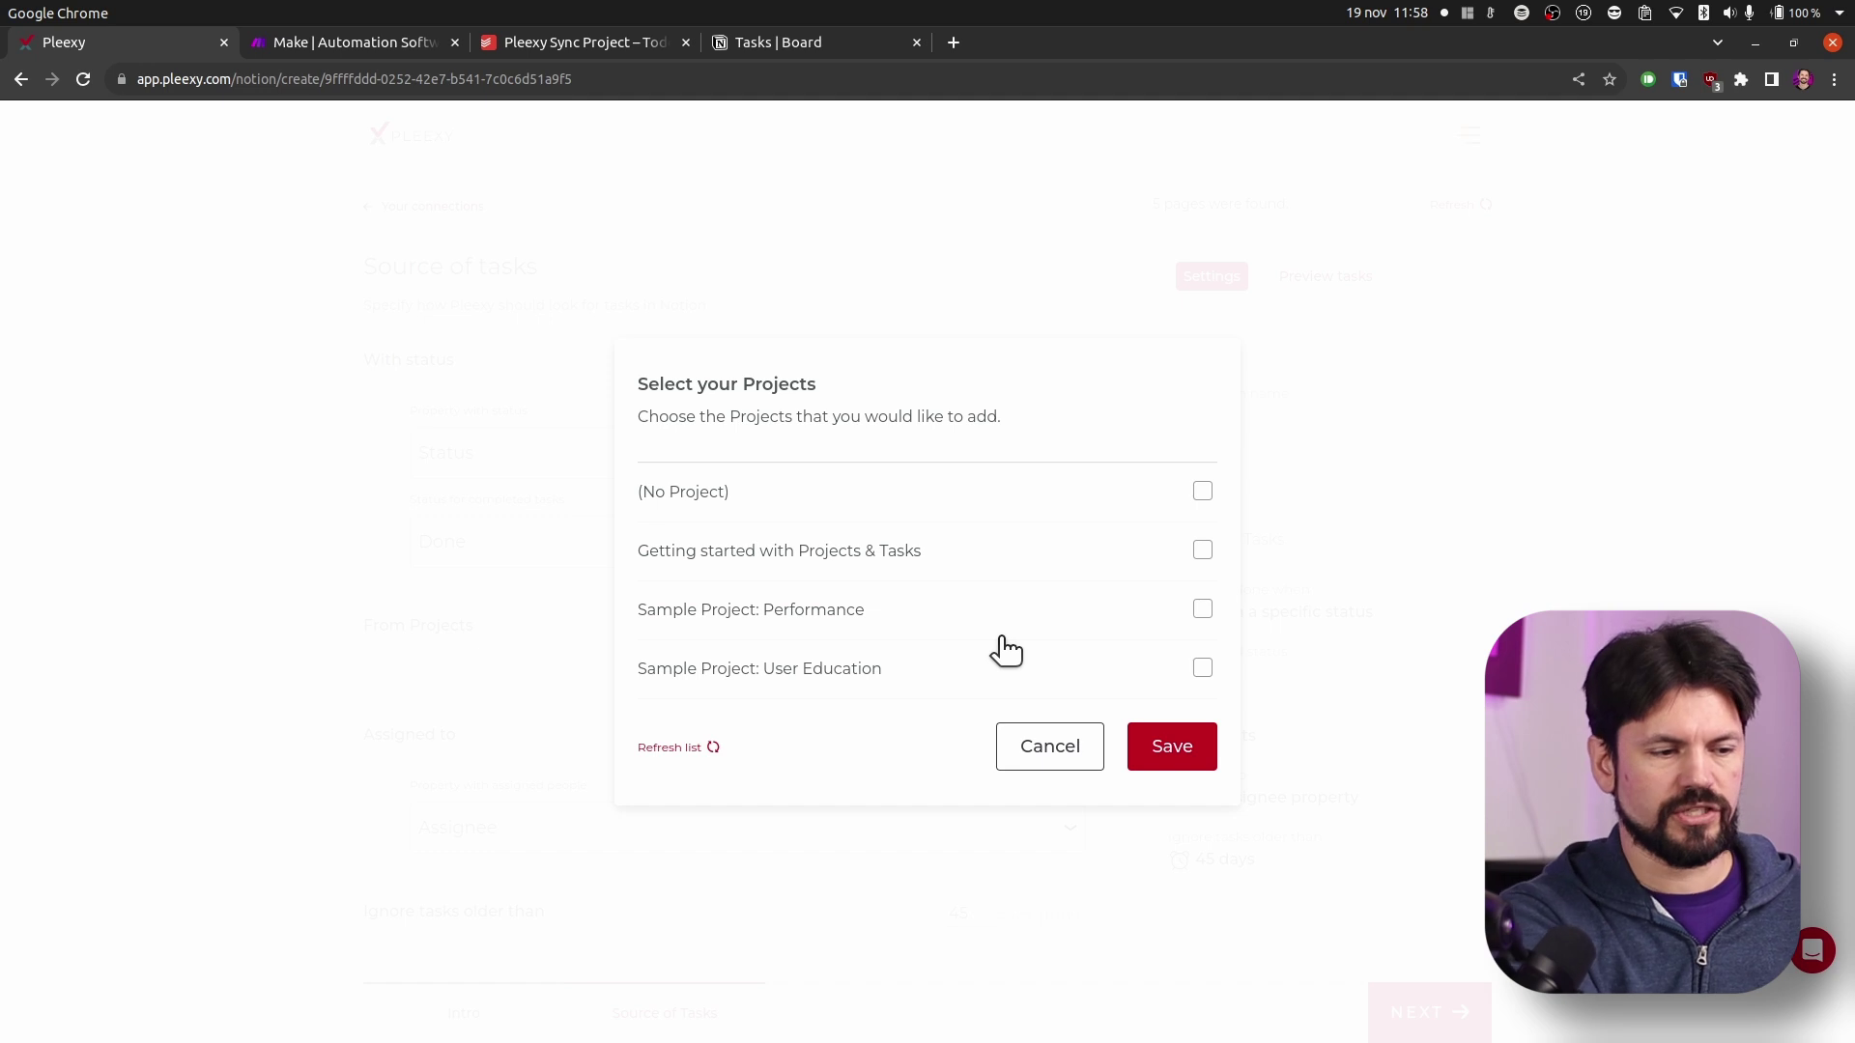
pyautogui.click(1078, 745)
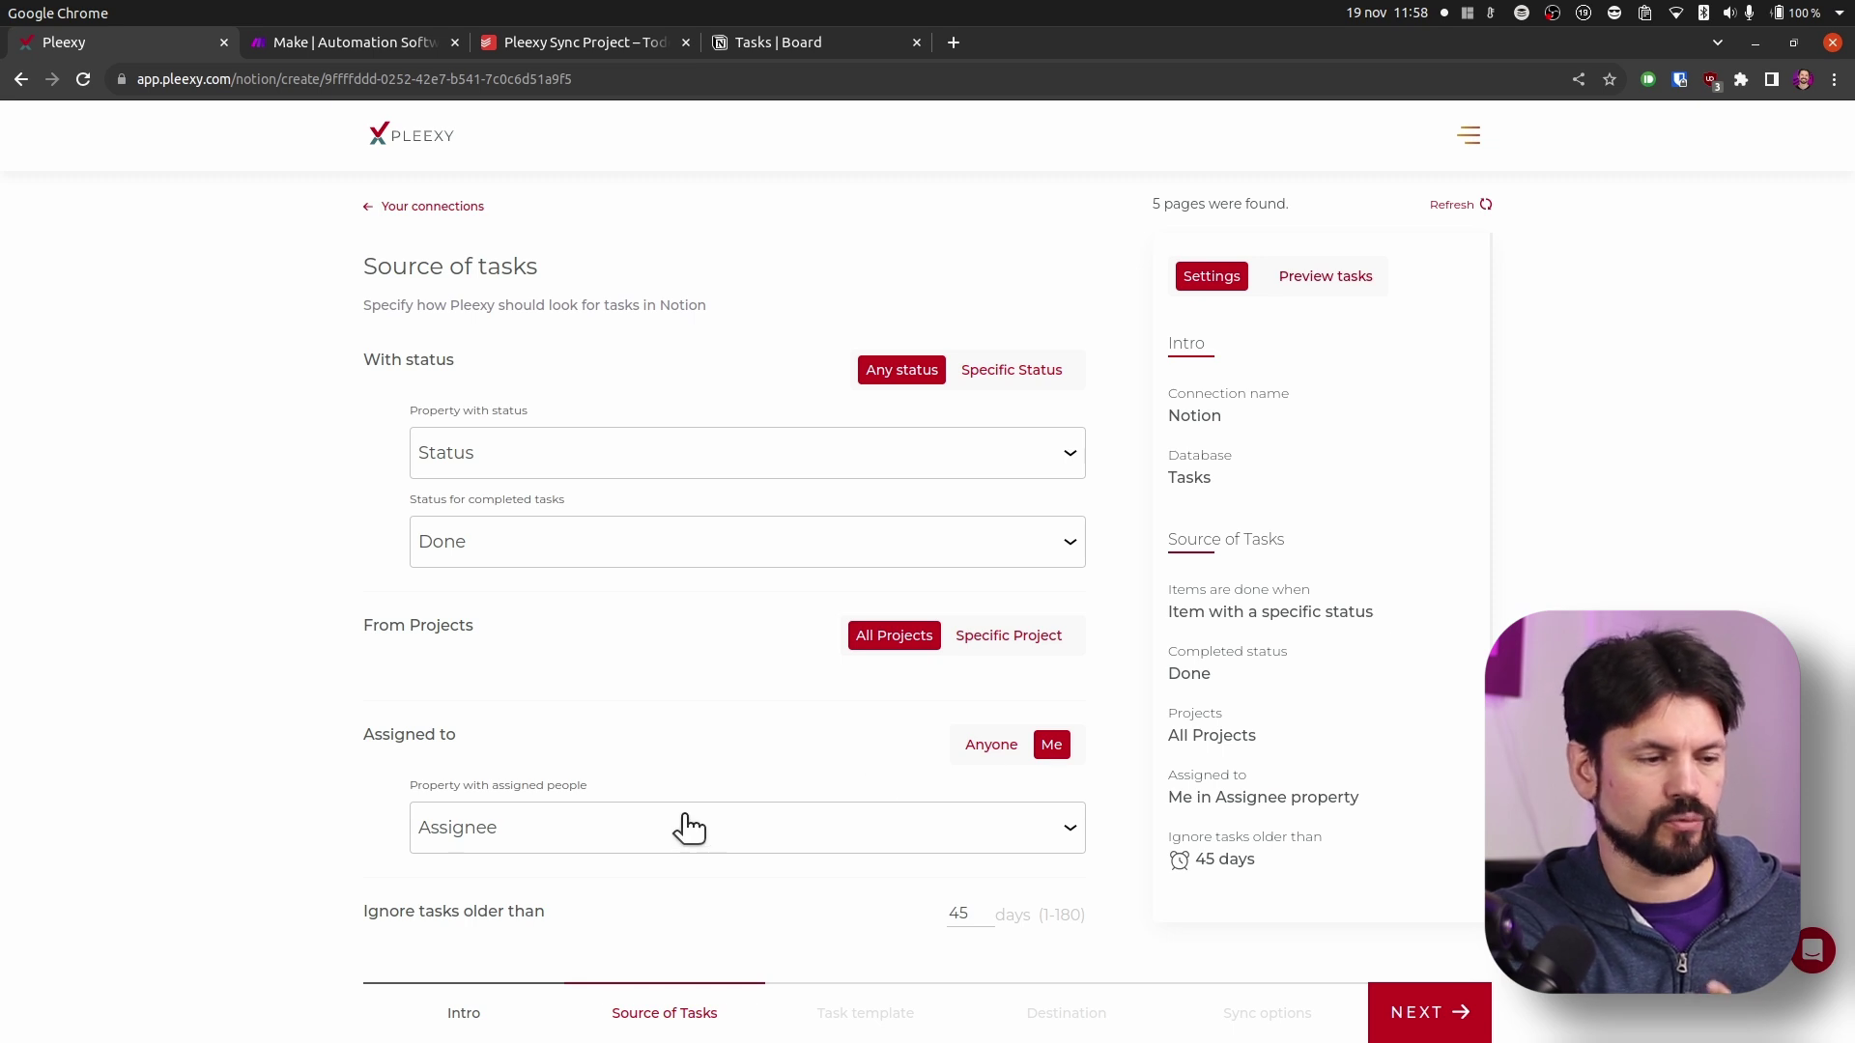
# Check the Notion tasks grouped by project, then advance to the task template.
pyautogui.click(749, 45)
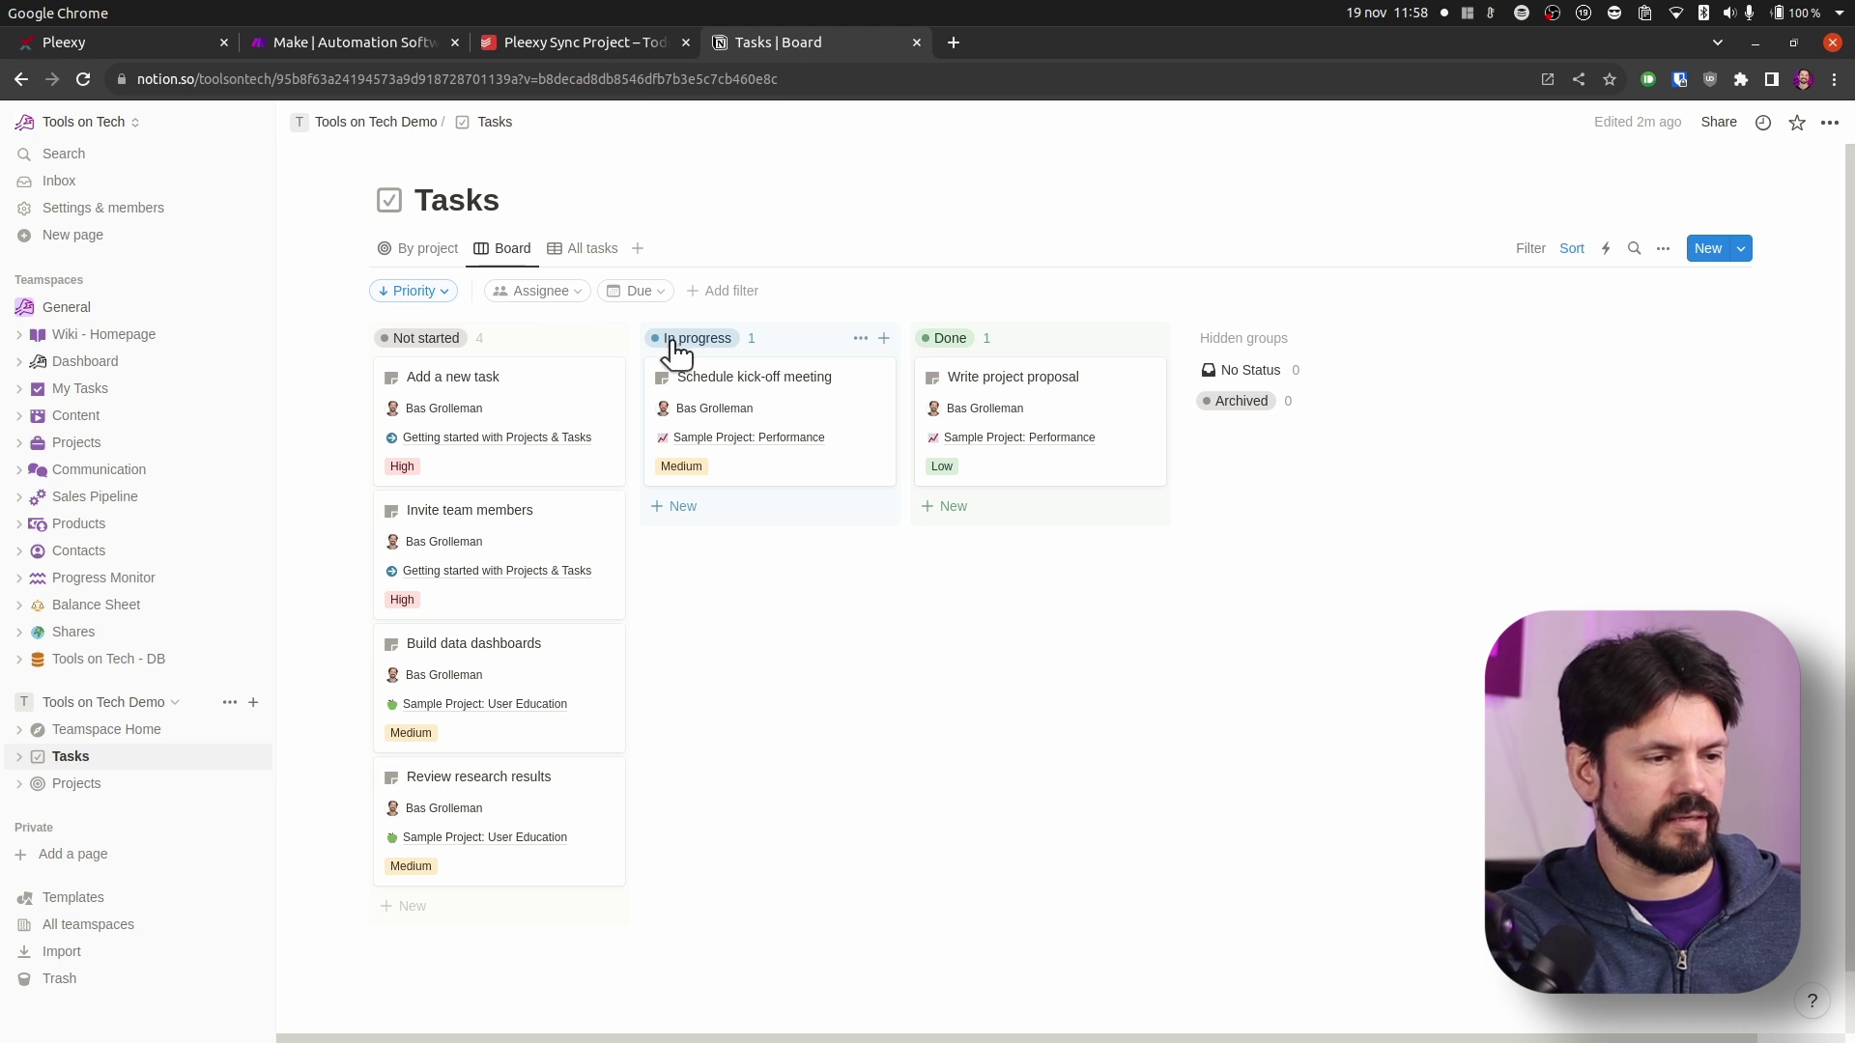
pyautogui.click(430, 260)
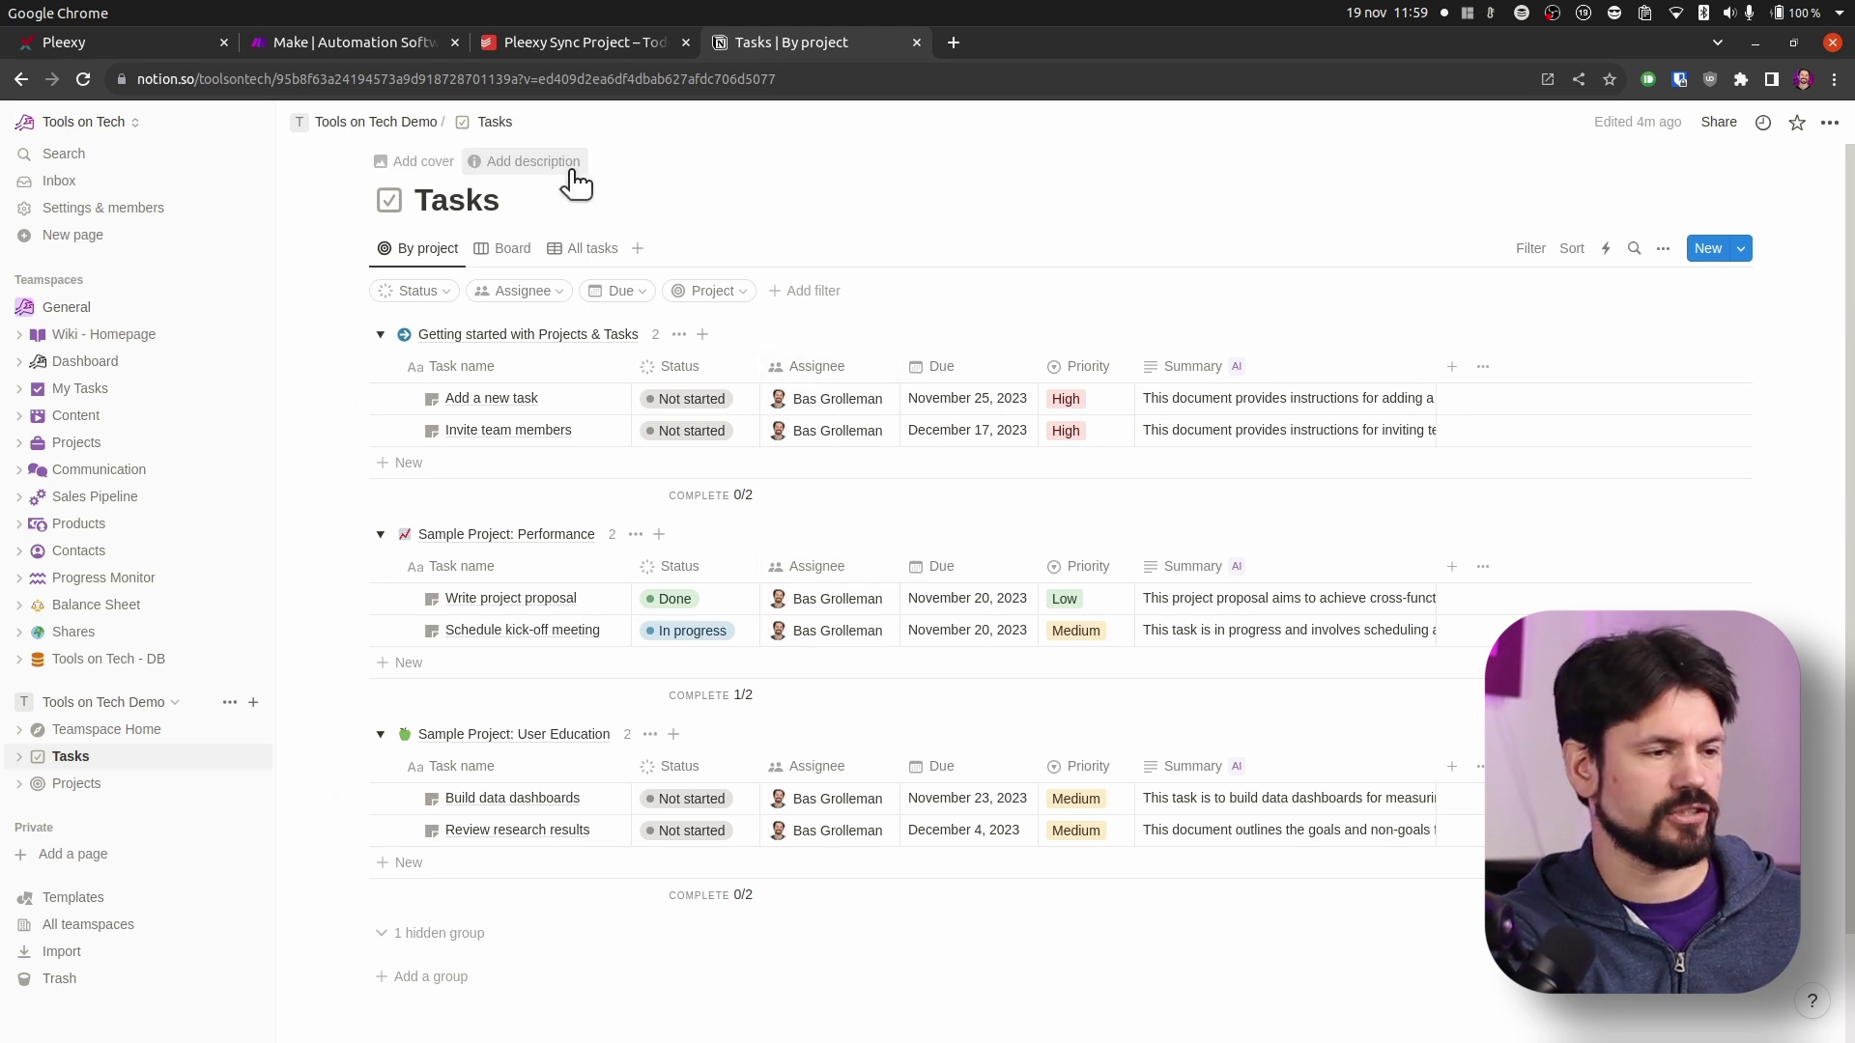
pyautogui.click(138, 48)
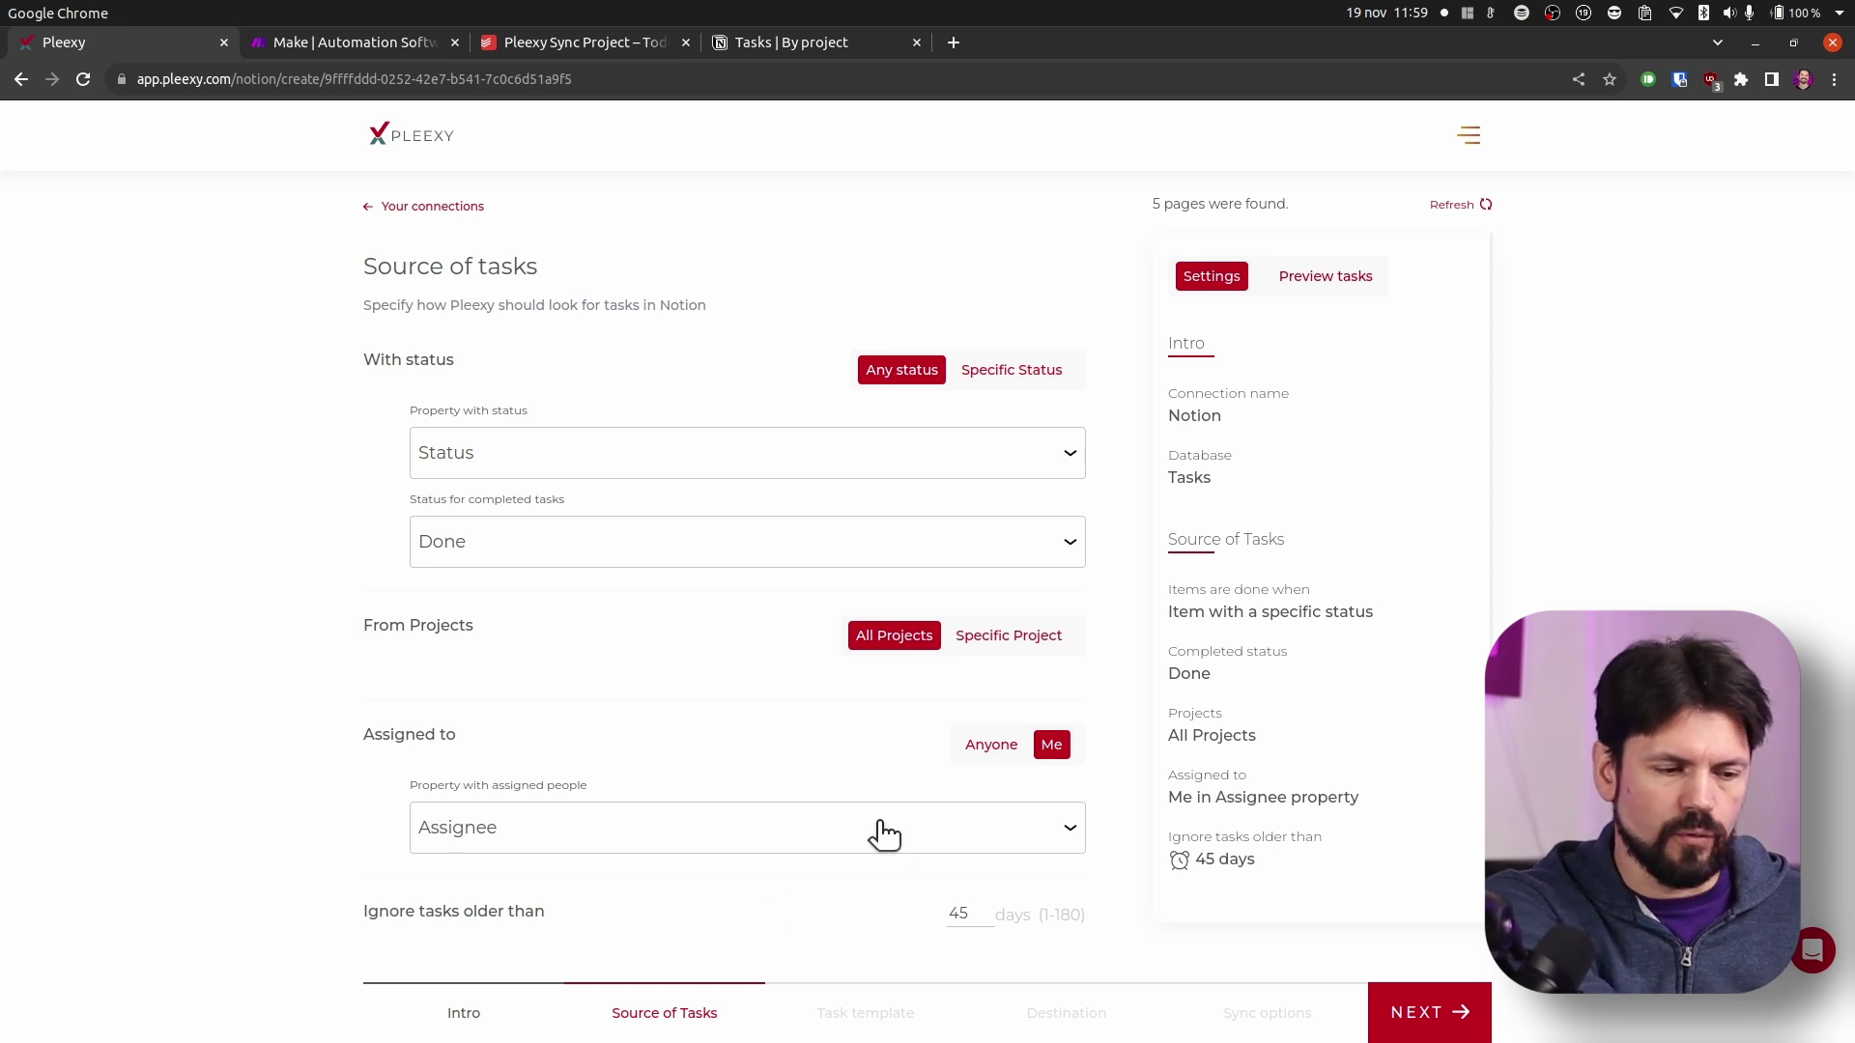
pyautogui.click(1452, 1034)
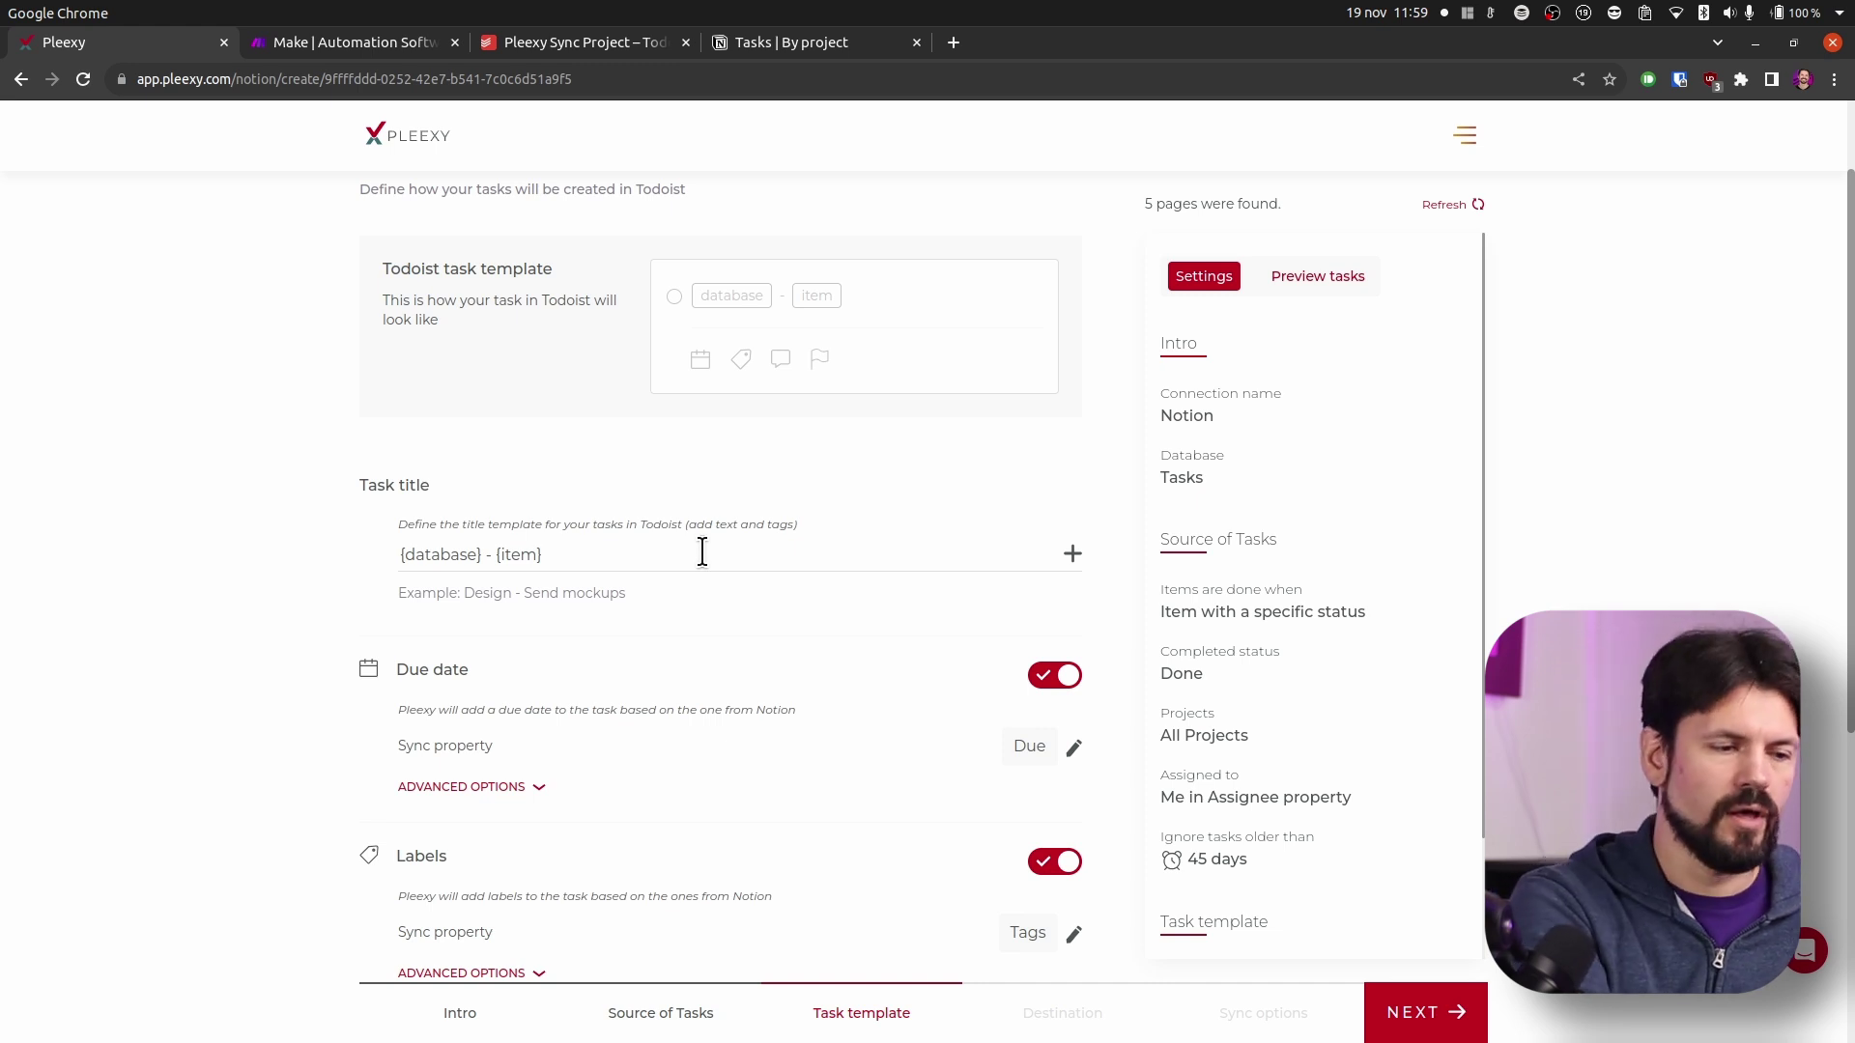
pyautogui.click(1078, 558)
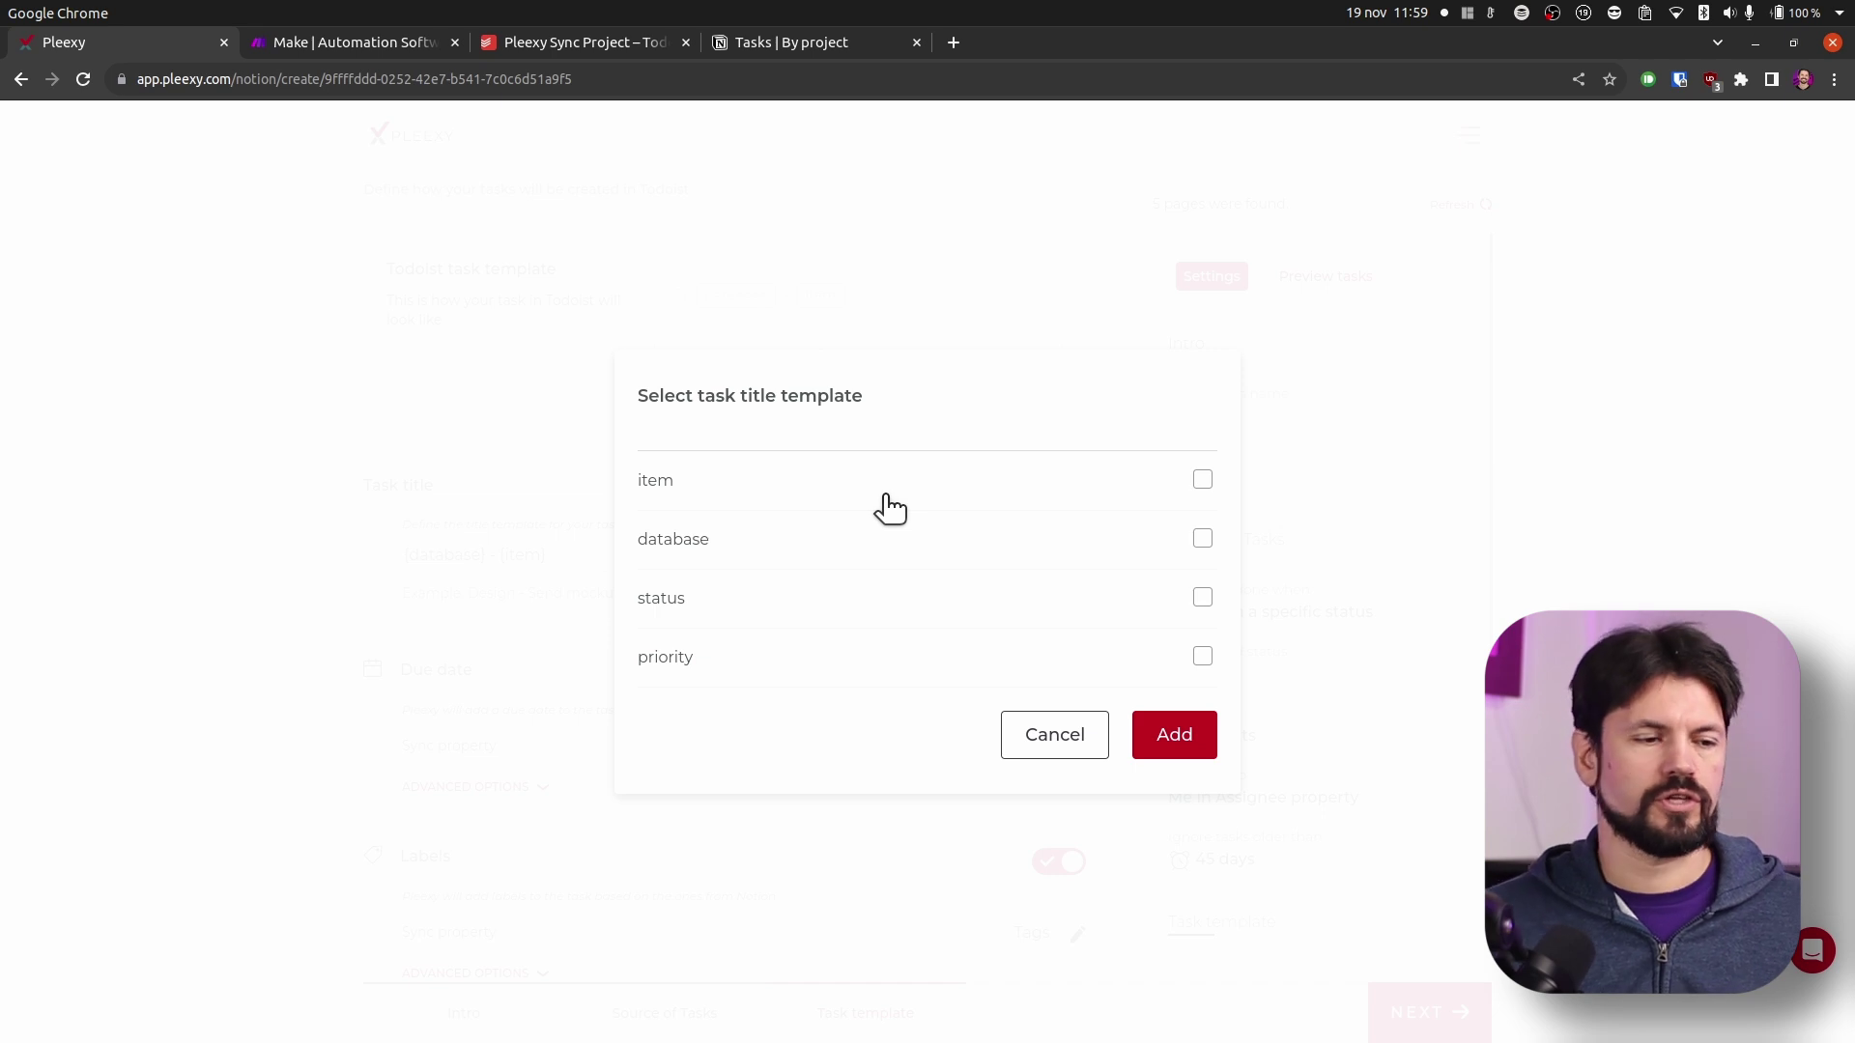
pyautogui.click(1046, 742)
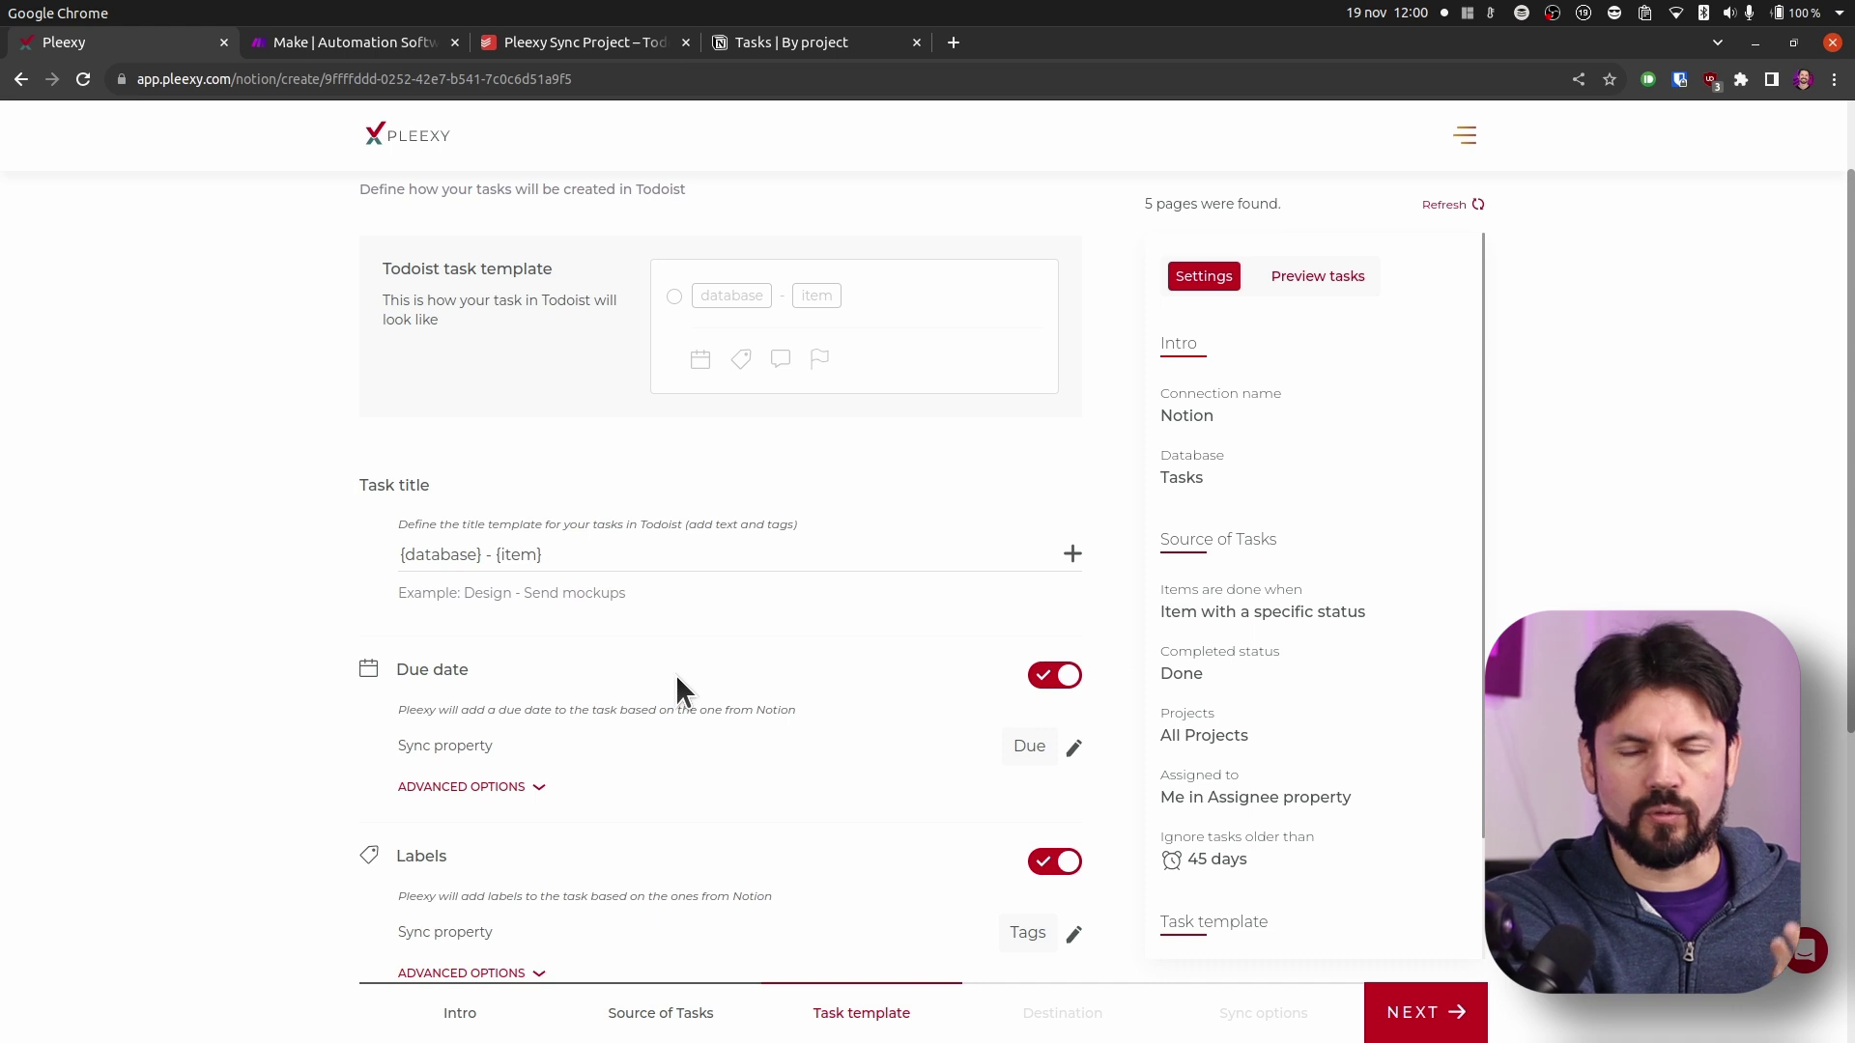
# Review the default template mappings (Due, Tags, Summary, Priority) against Notion and the empty Todoist project.
pyautogui.scroll(-3, 671, 696)
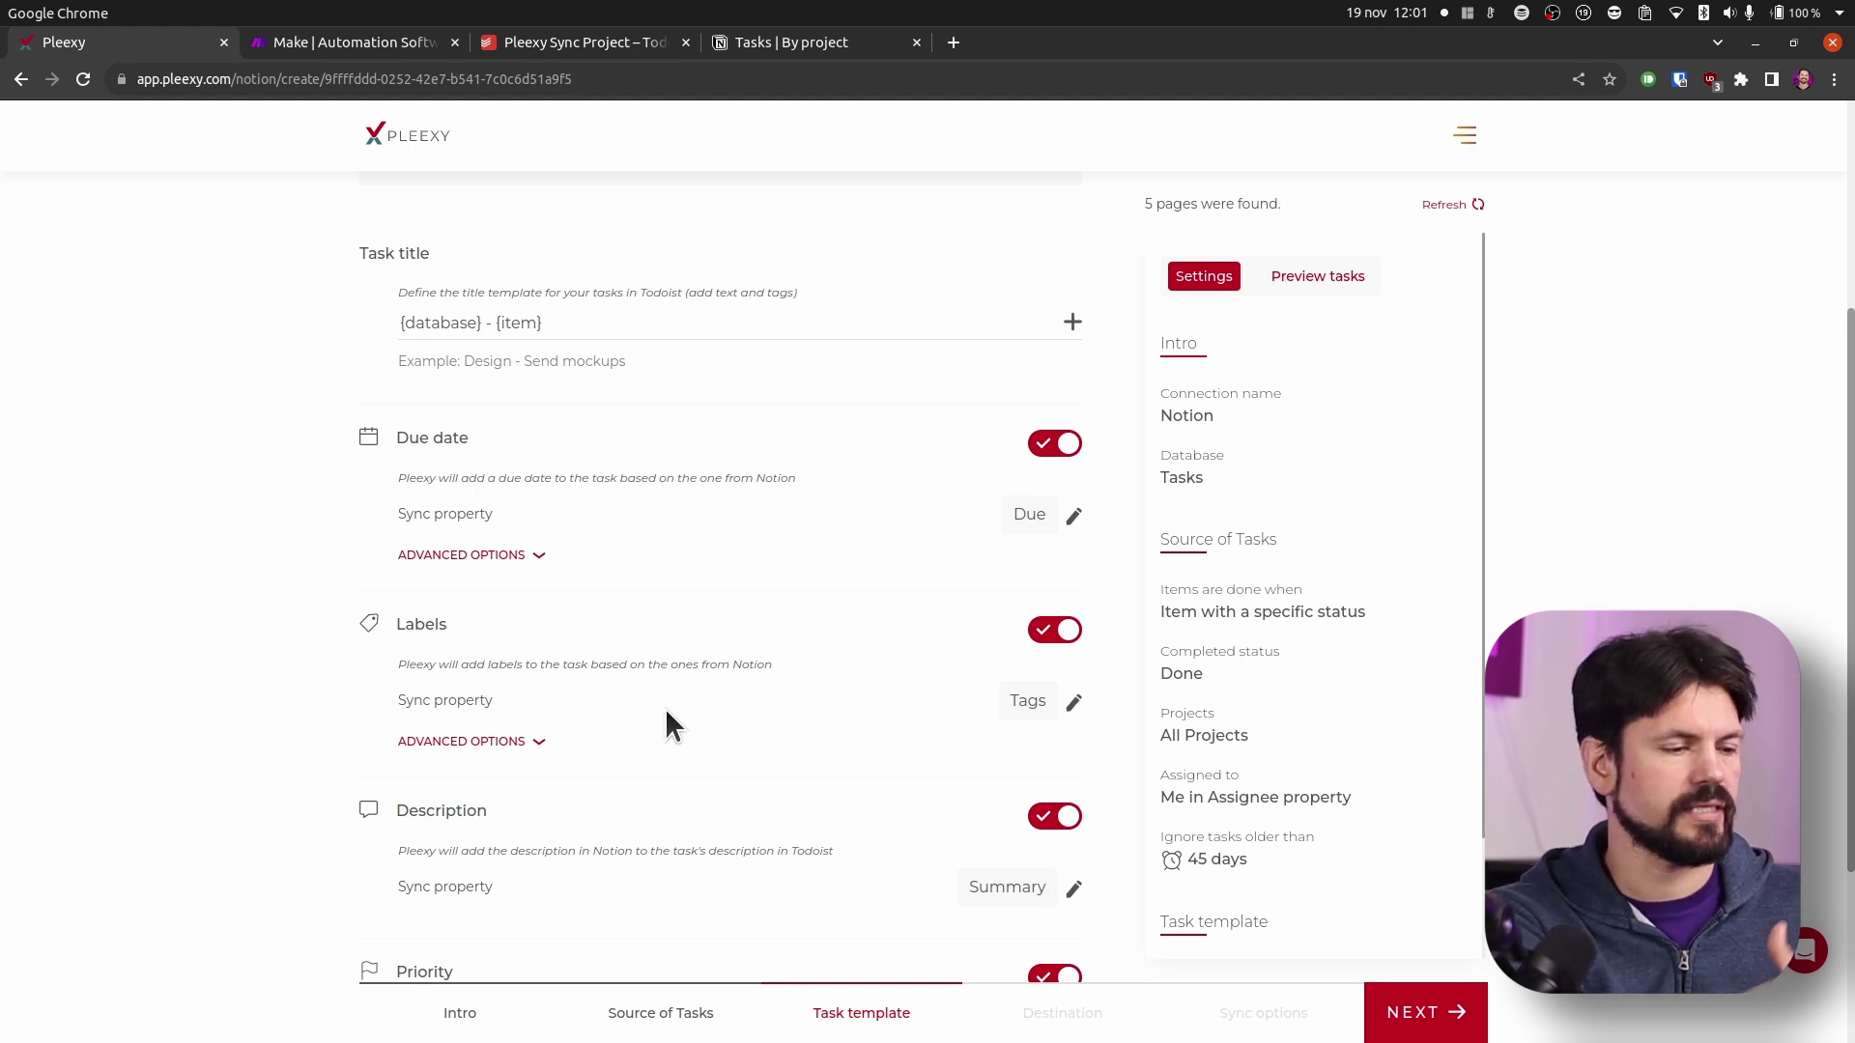
pyautogui.scroll(-3, 667, 715)
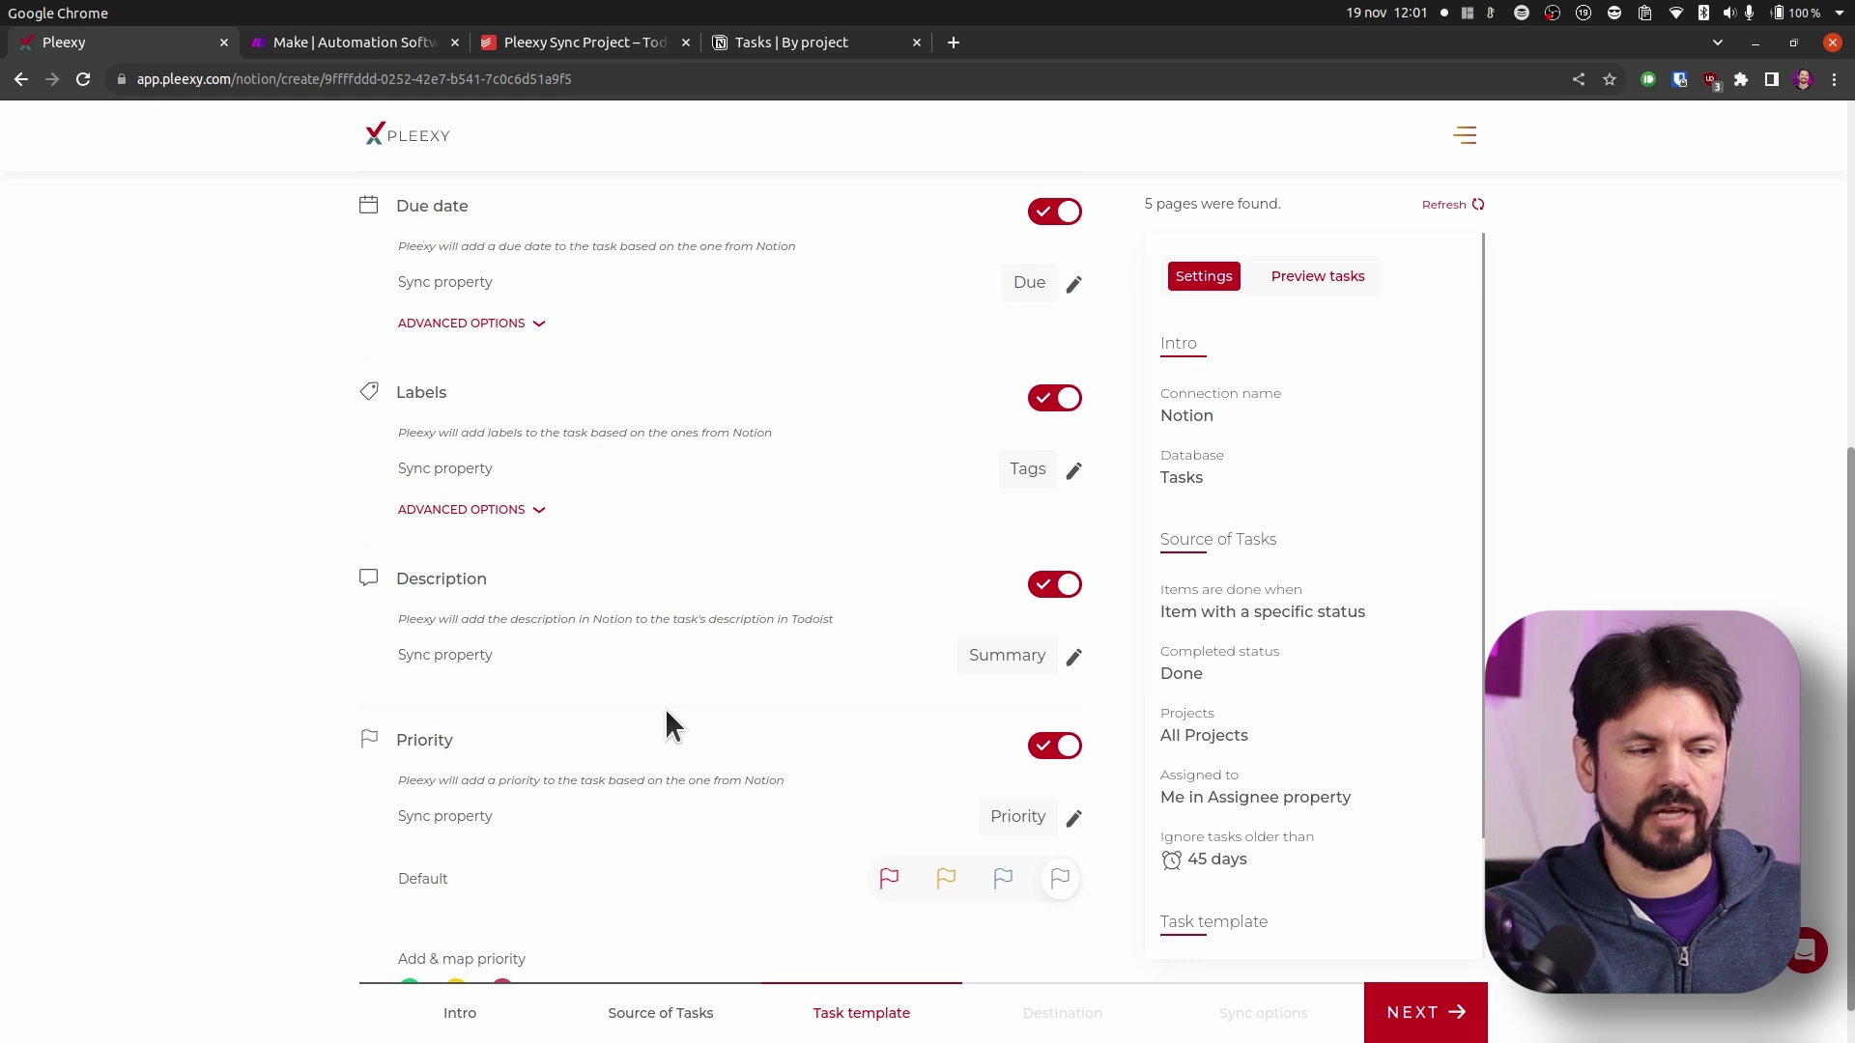
pyautogui.click(785, 43)
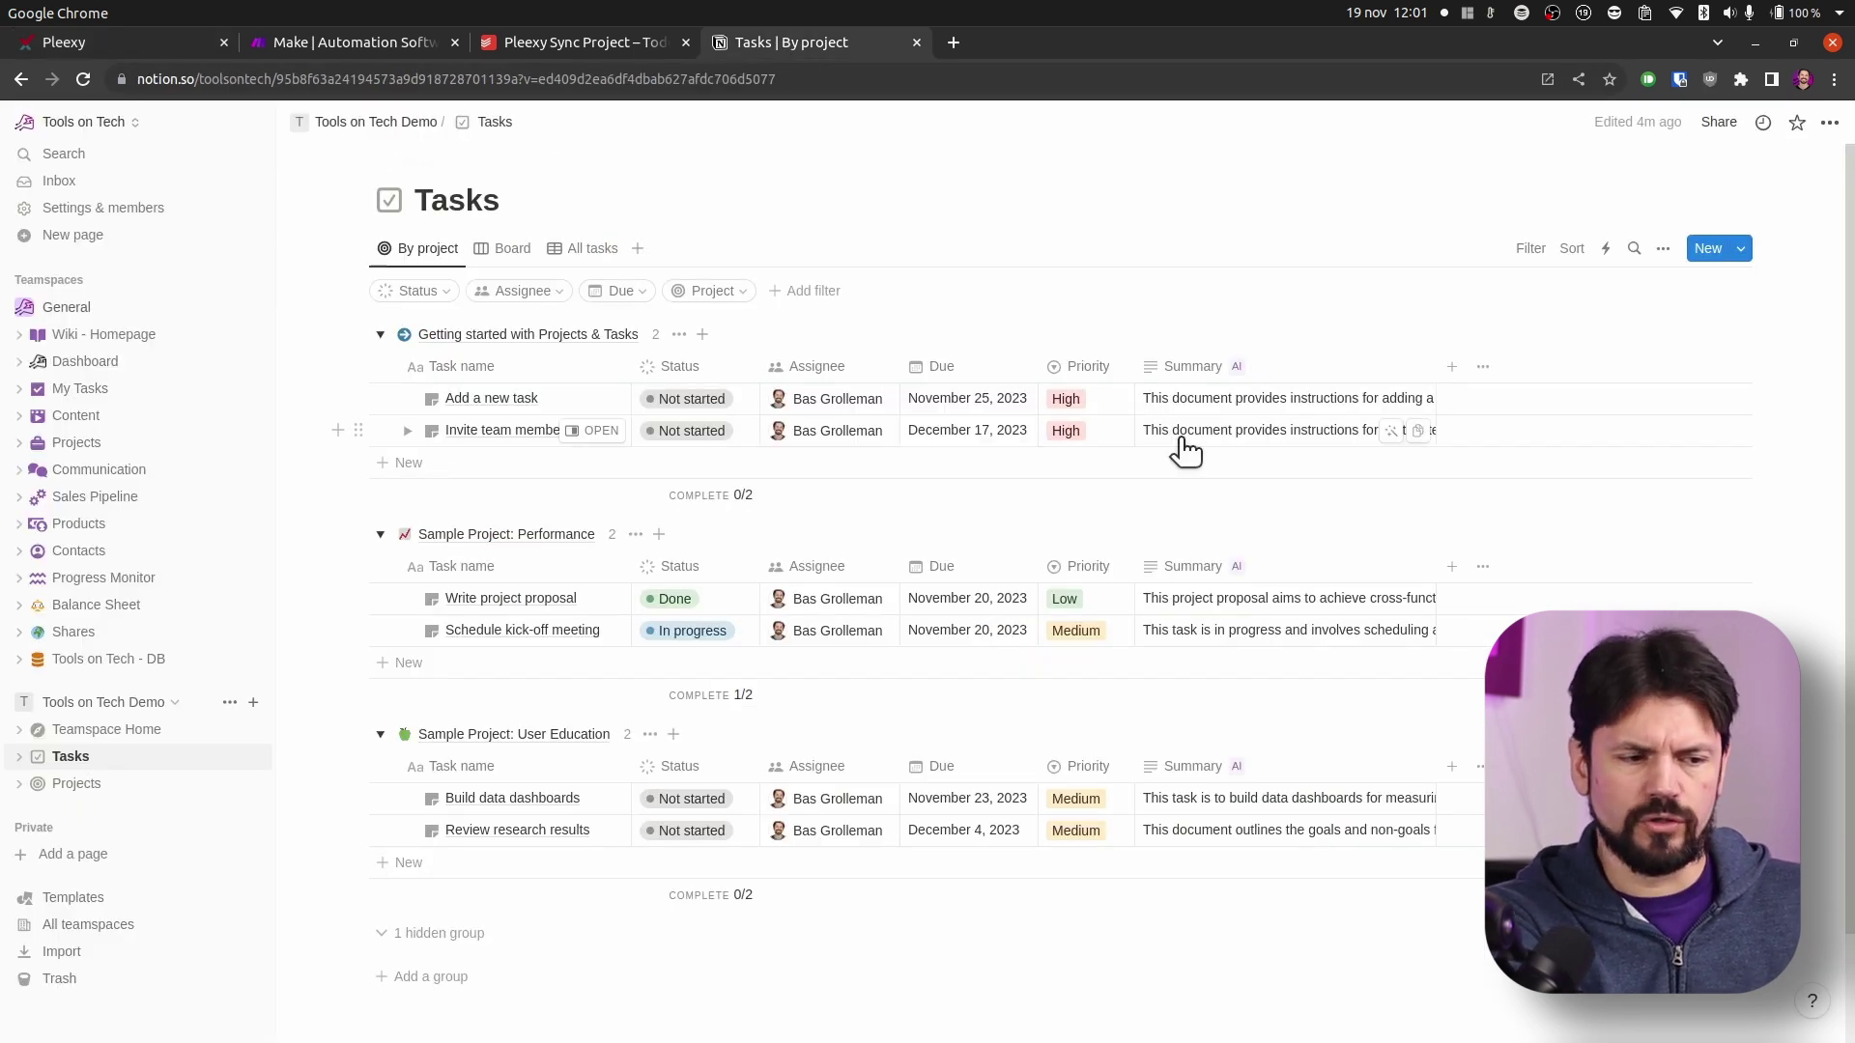
pyautogui.click(586, 47)
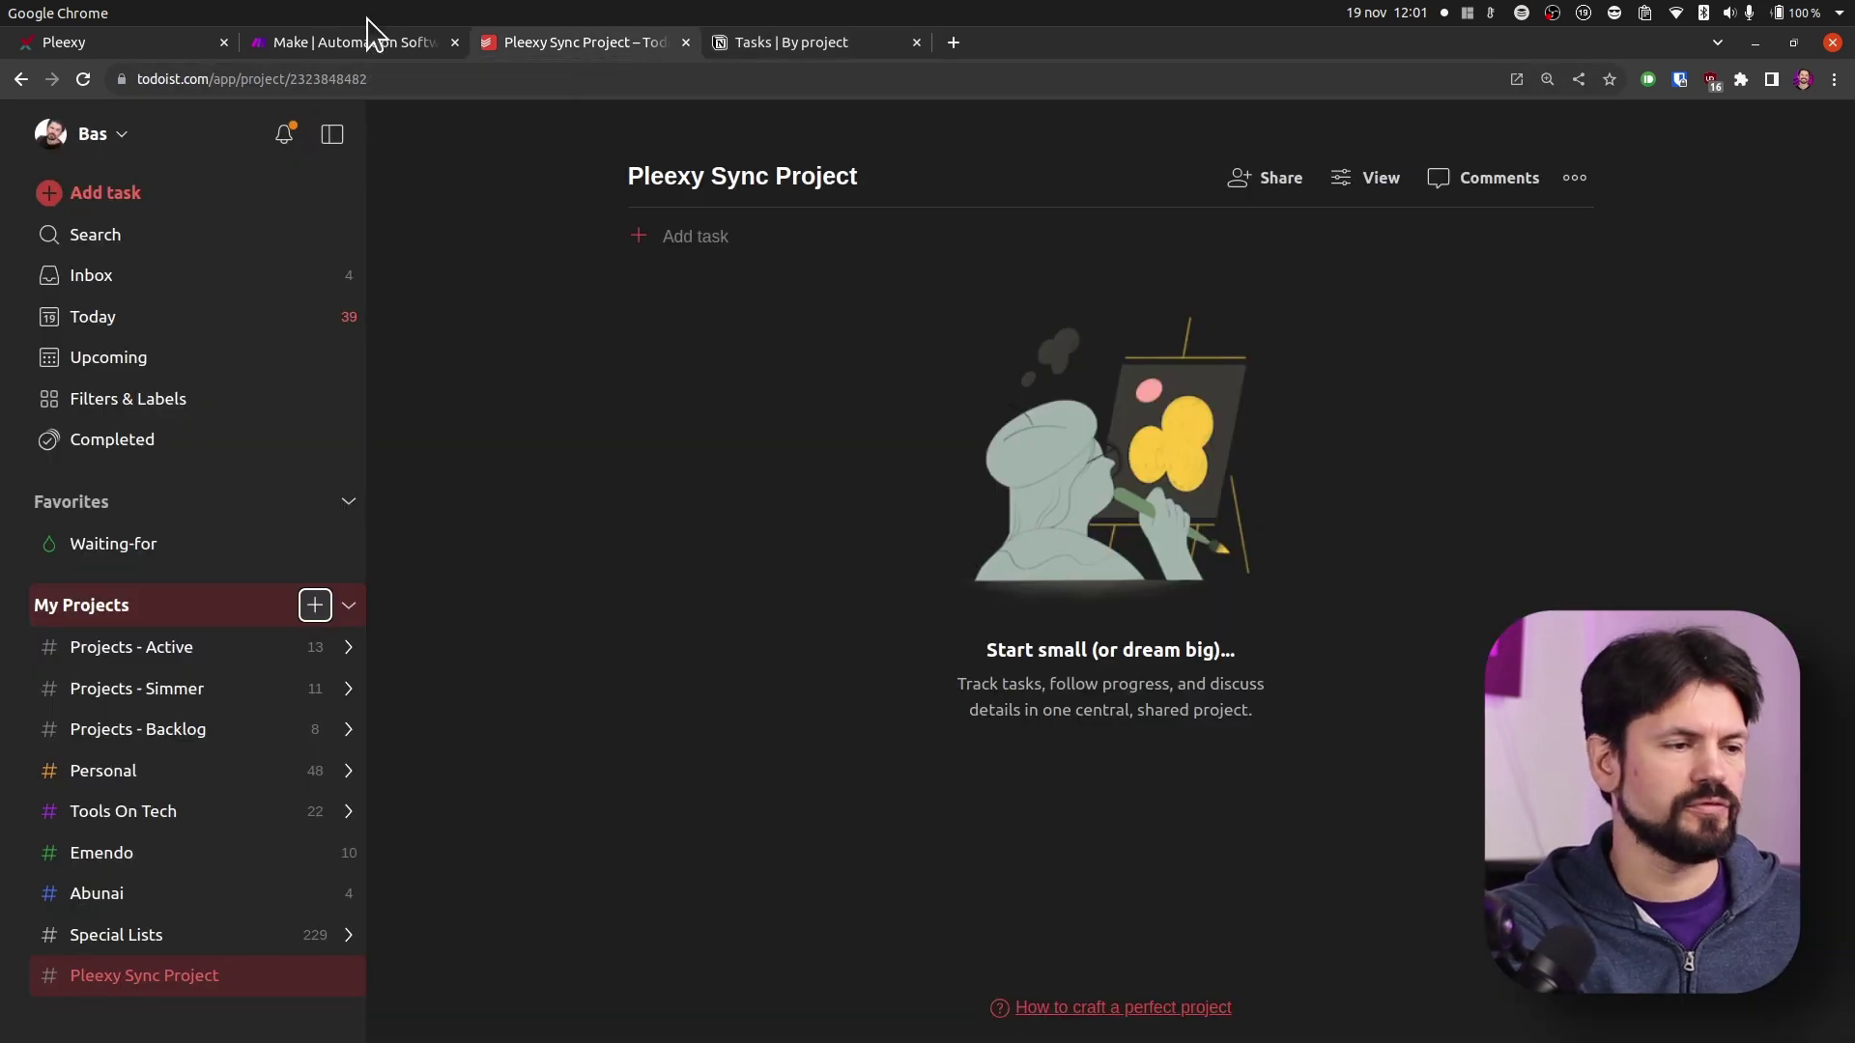
pyautogui.click(174, 42)
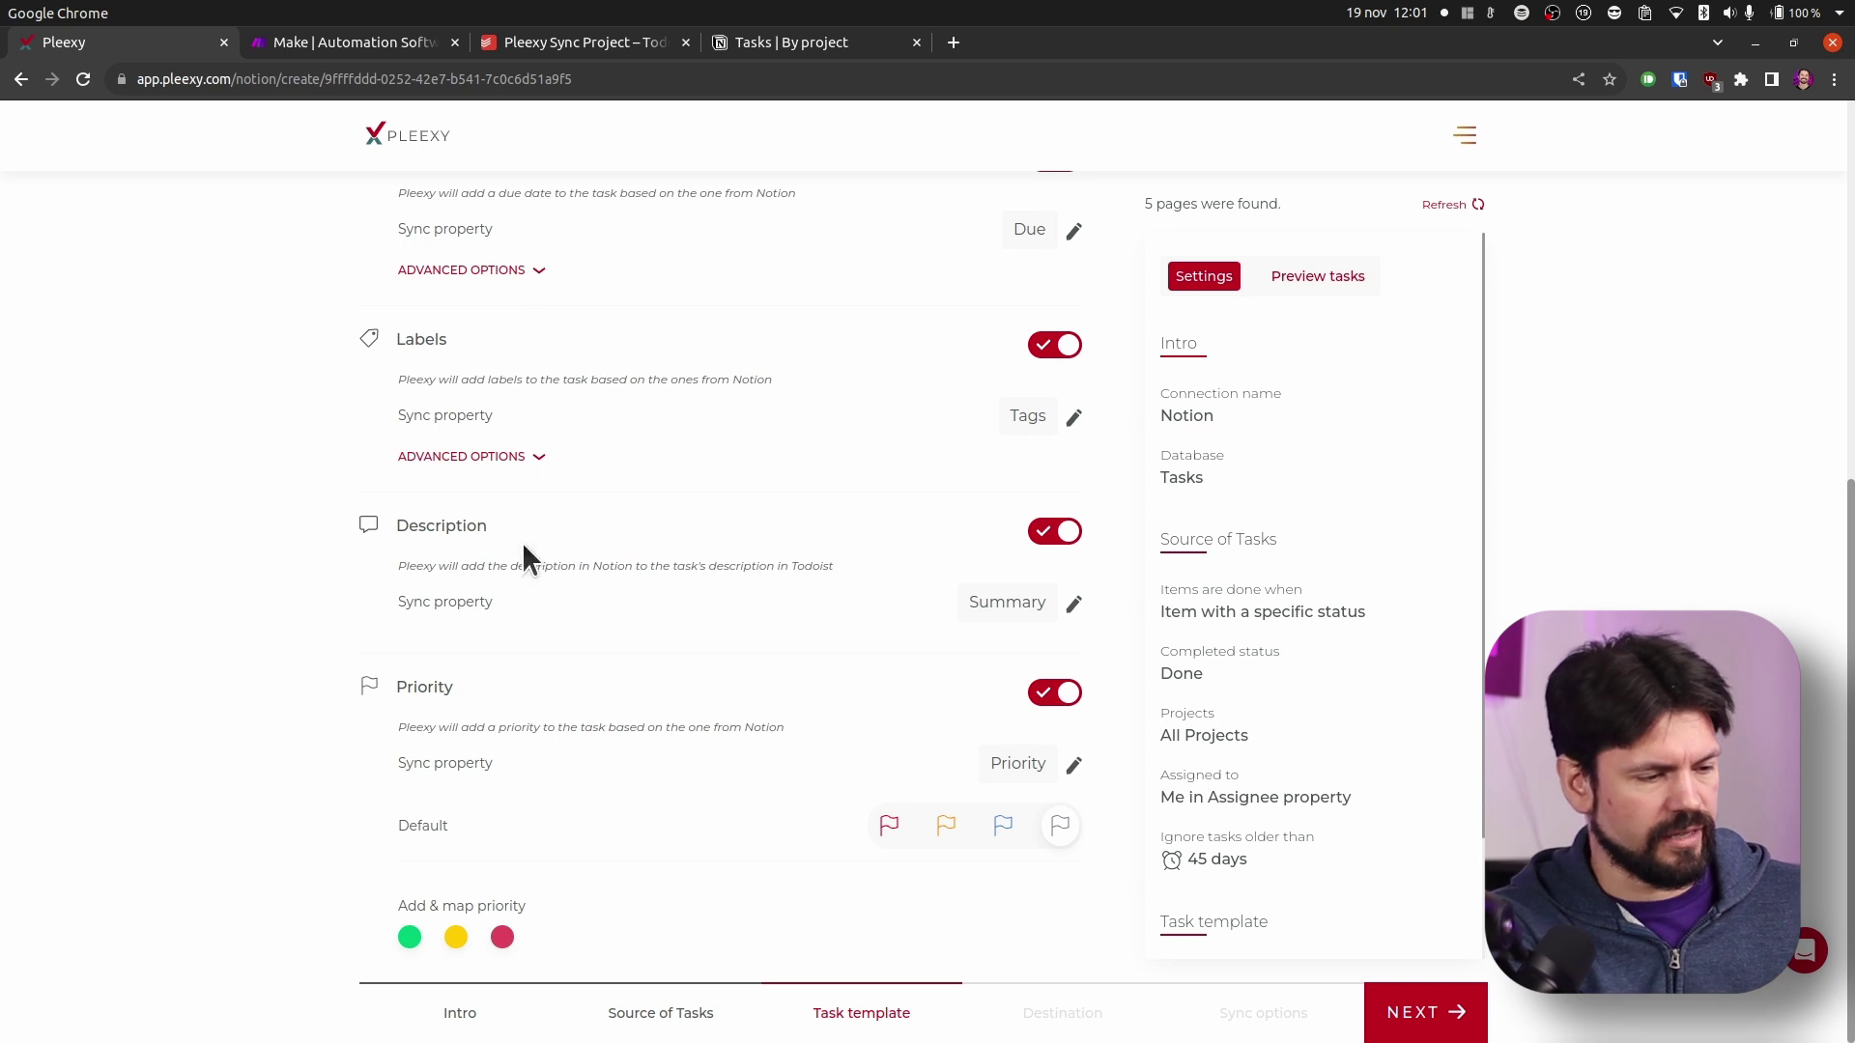
# Set the destination to the existing Todoist project Pleexy Sync Project, leaving sections off.
pyautogui.click(1411, 1012)
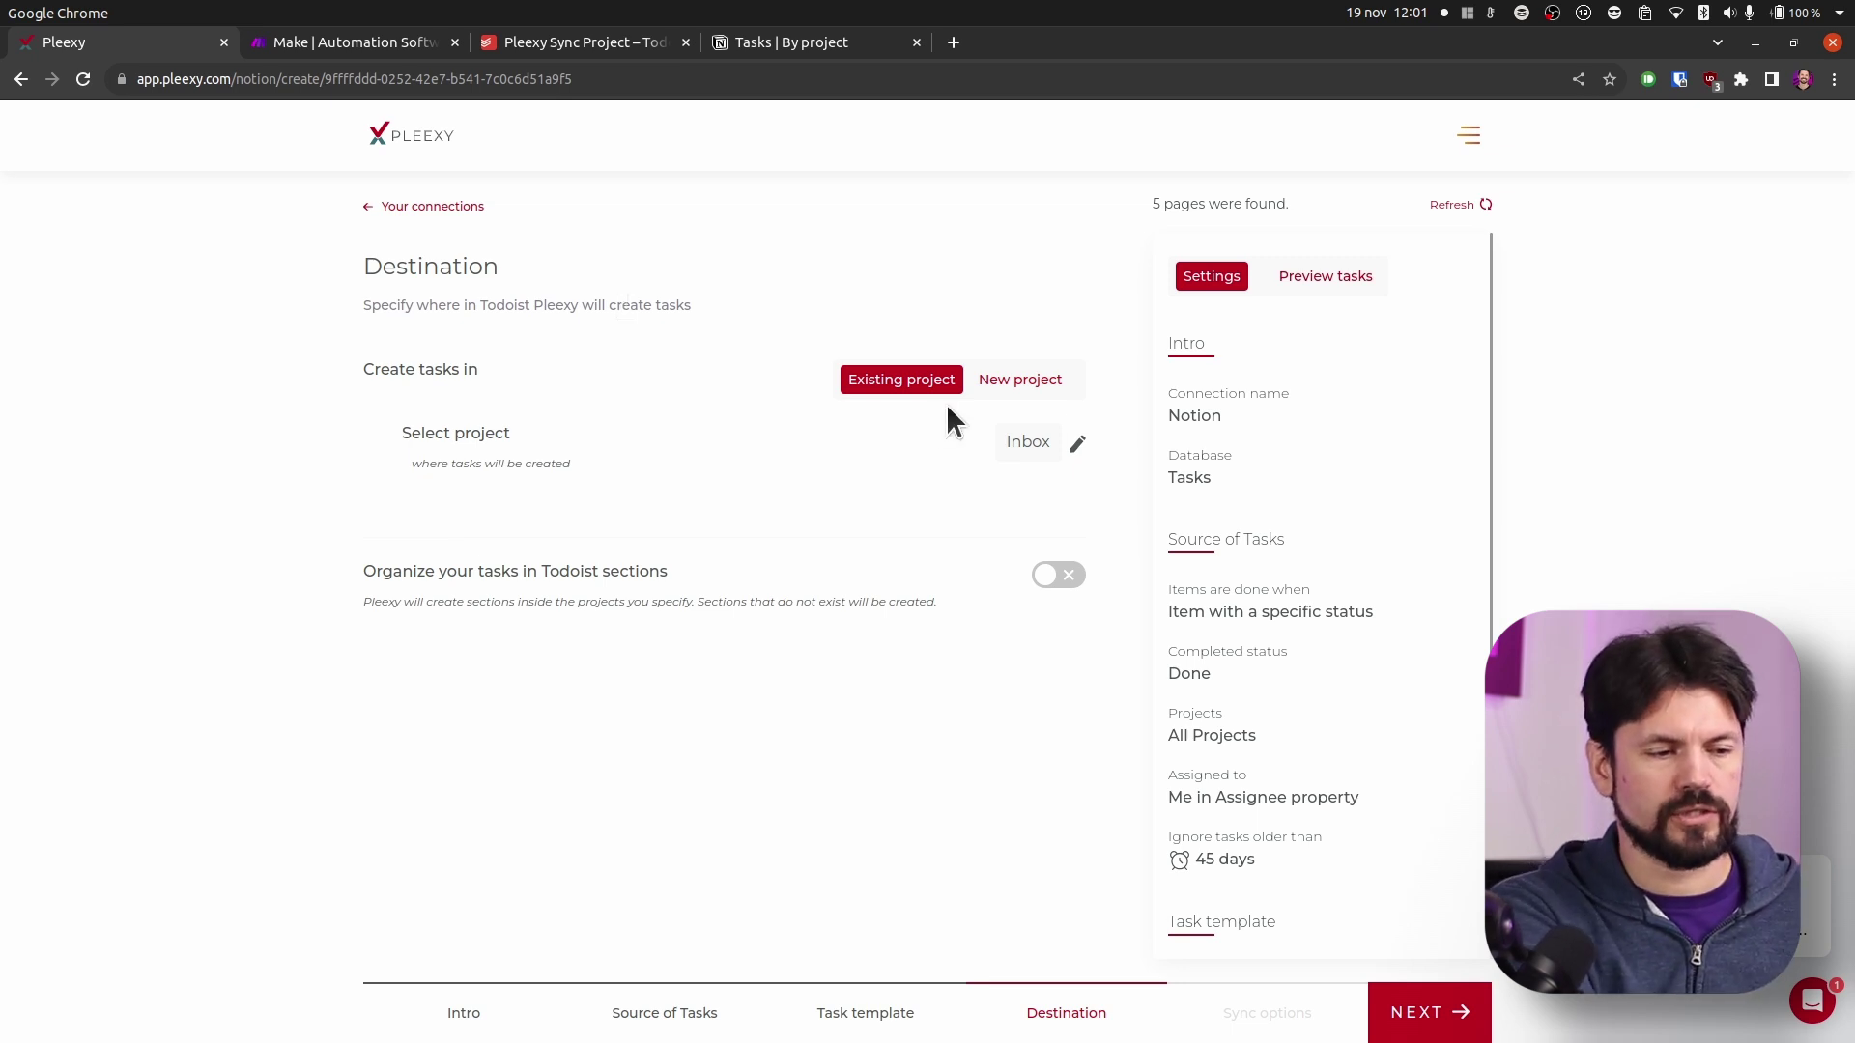
pyautogui.click(1080, 449)
pyautogui.scroll(-8, 1047, 538)
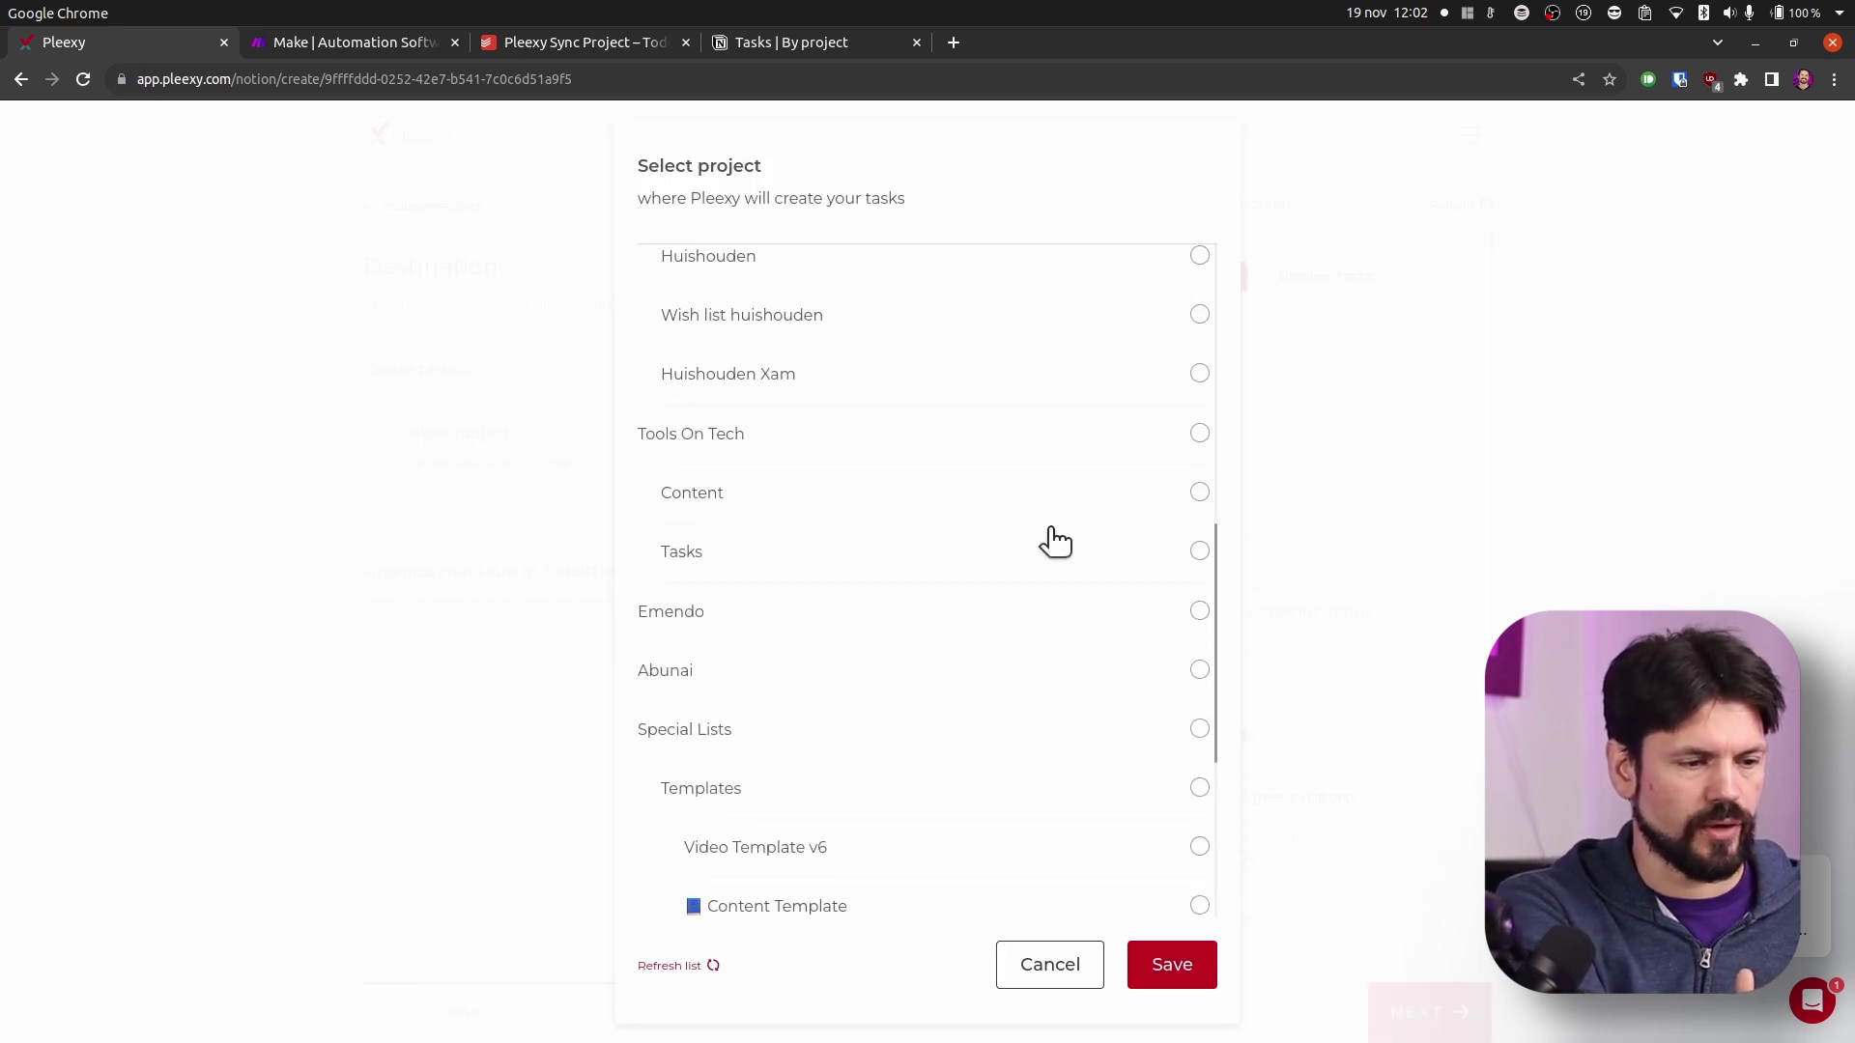
pyautogui.scroll(-5, 1055, 541)
pyautogui.click(896, 891)
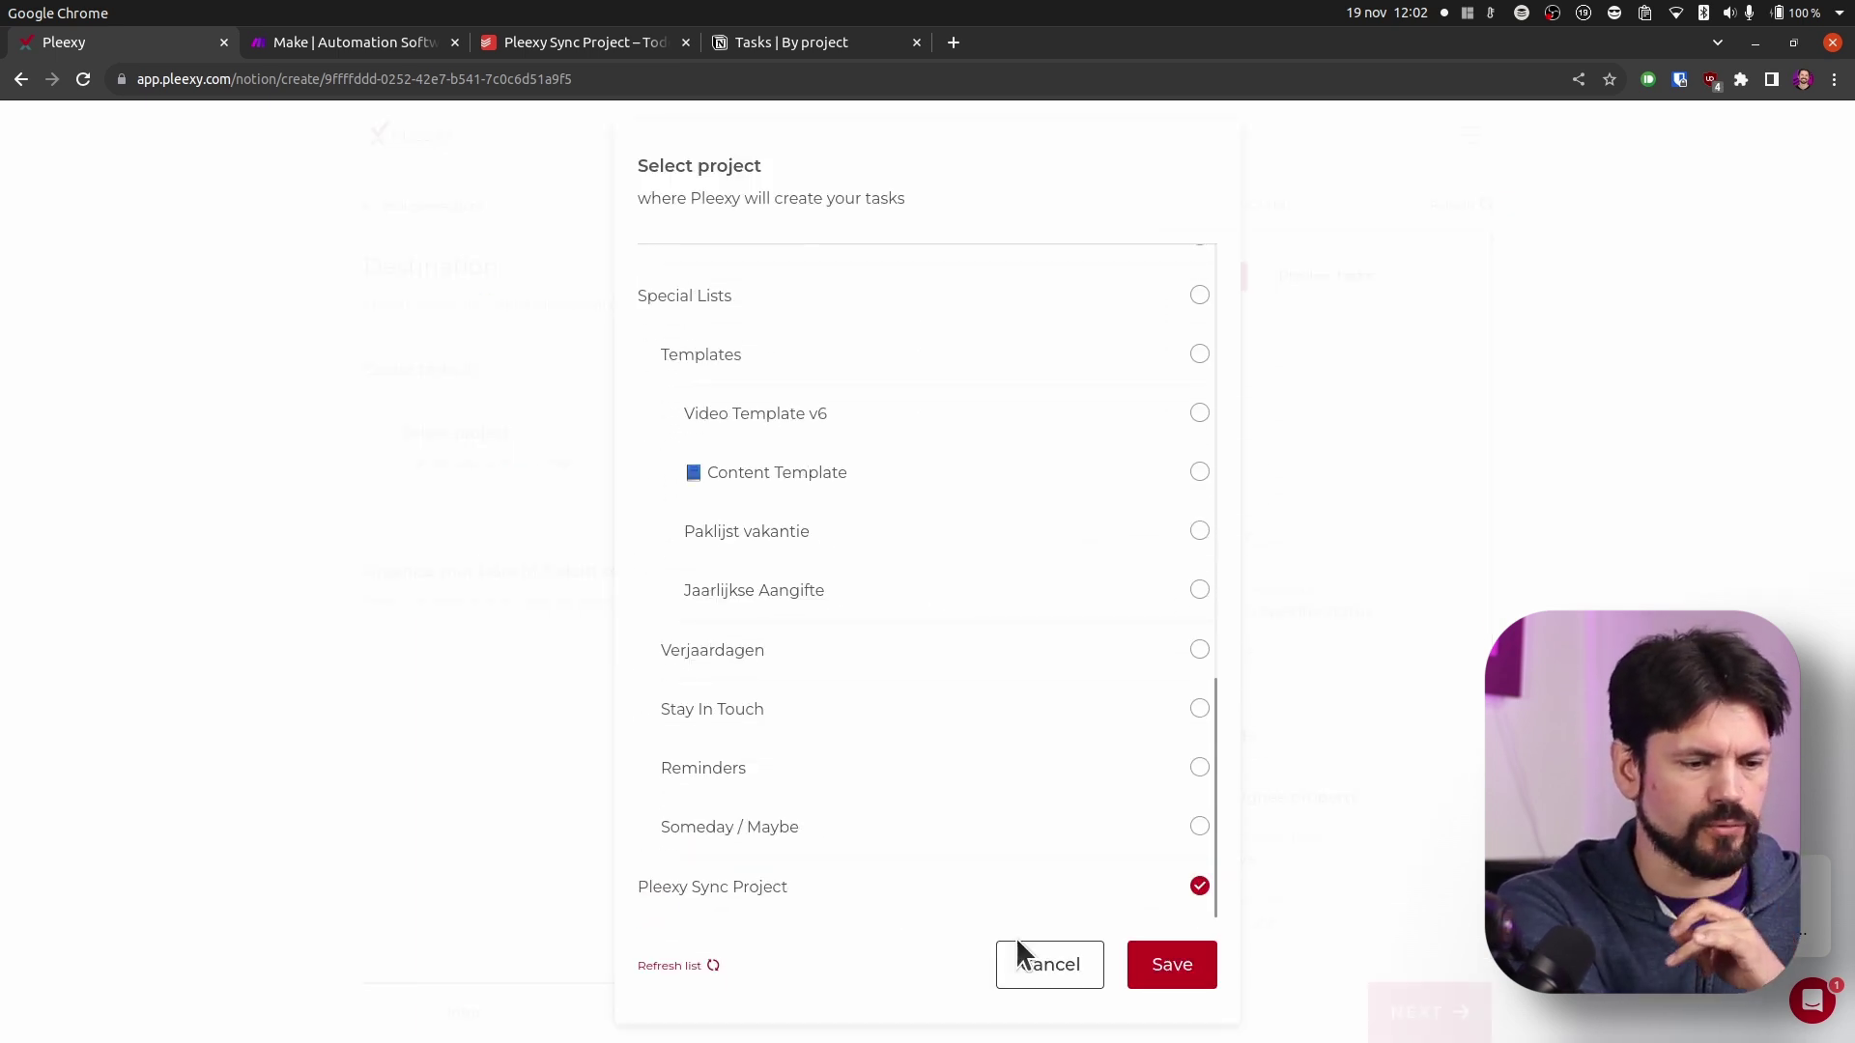
pyautogui.click(1153, 951)
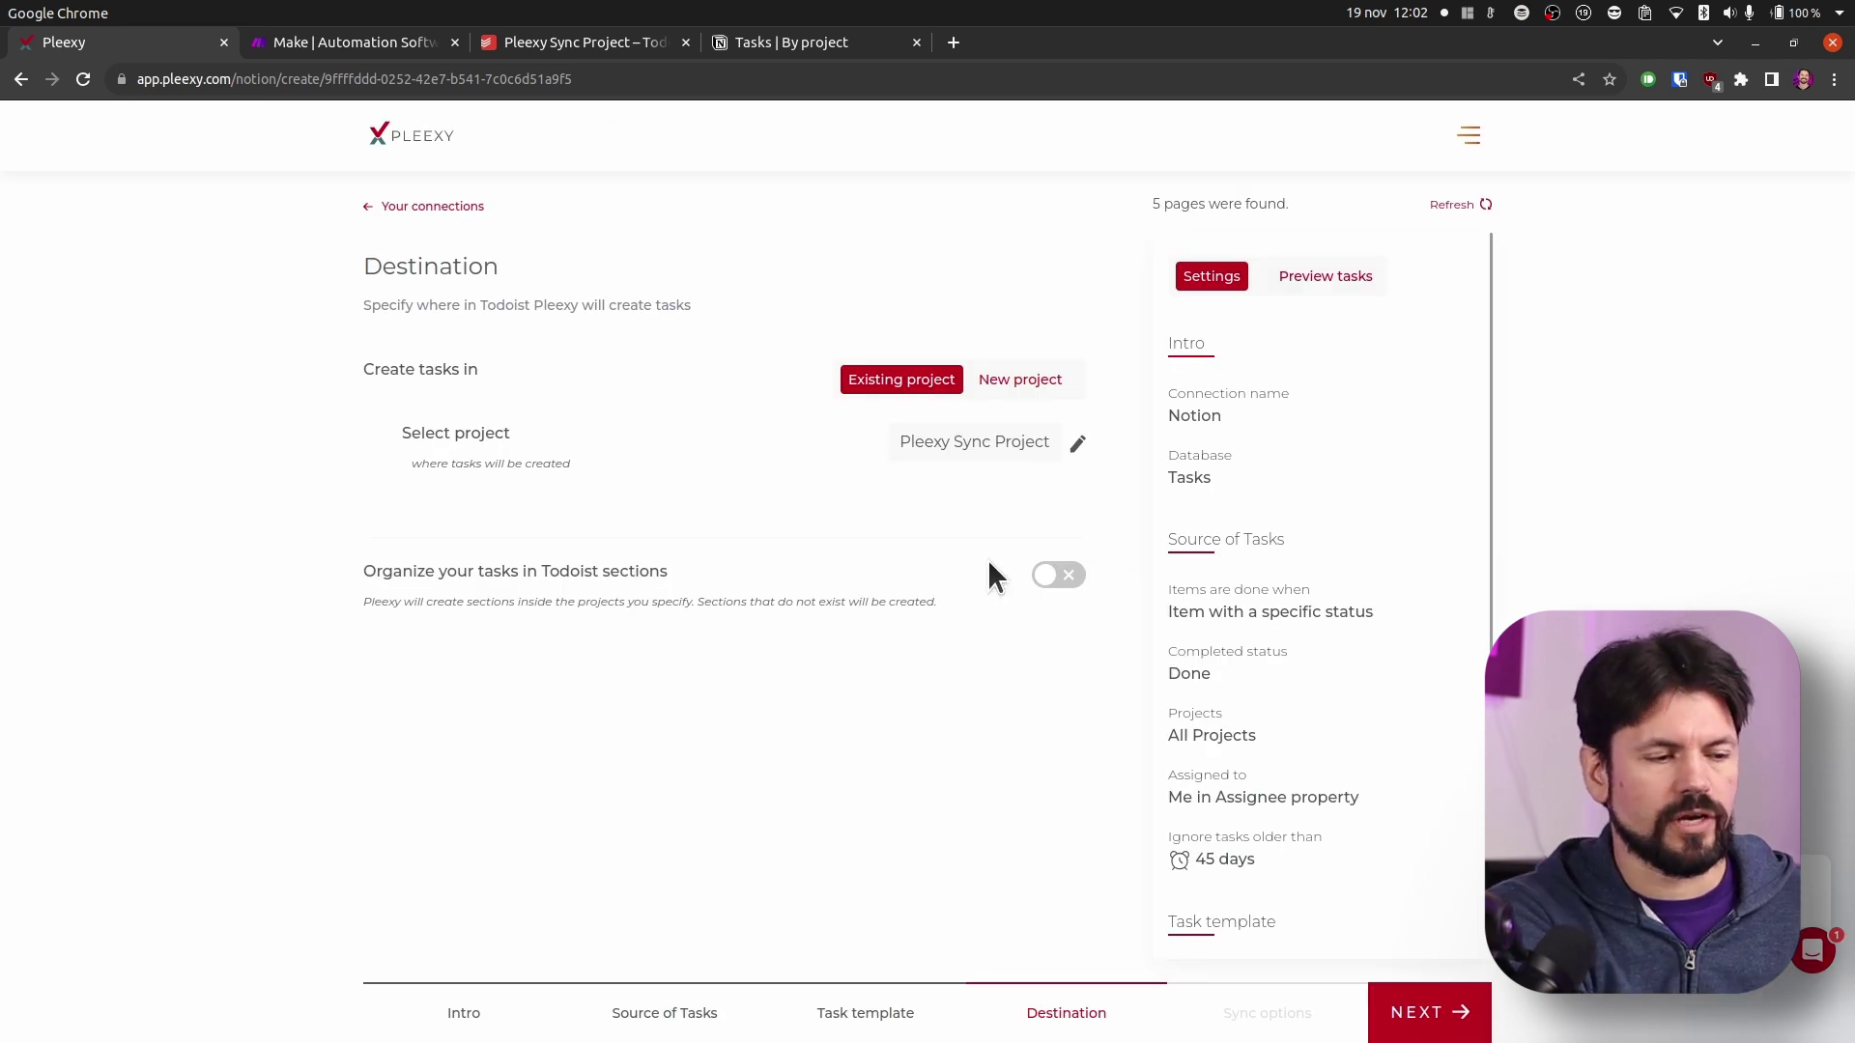
pyautogui.click(1070, 580)
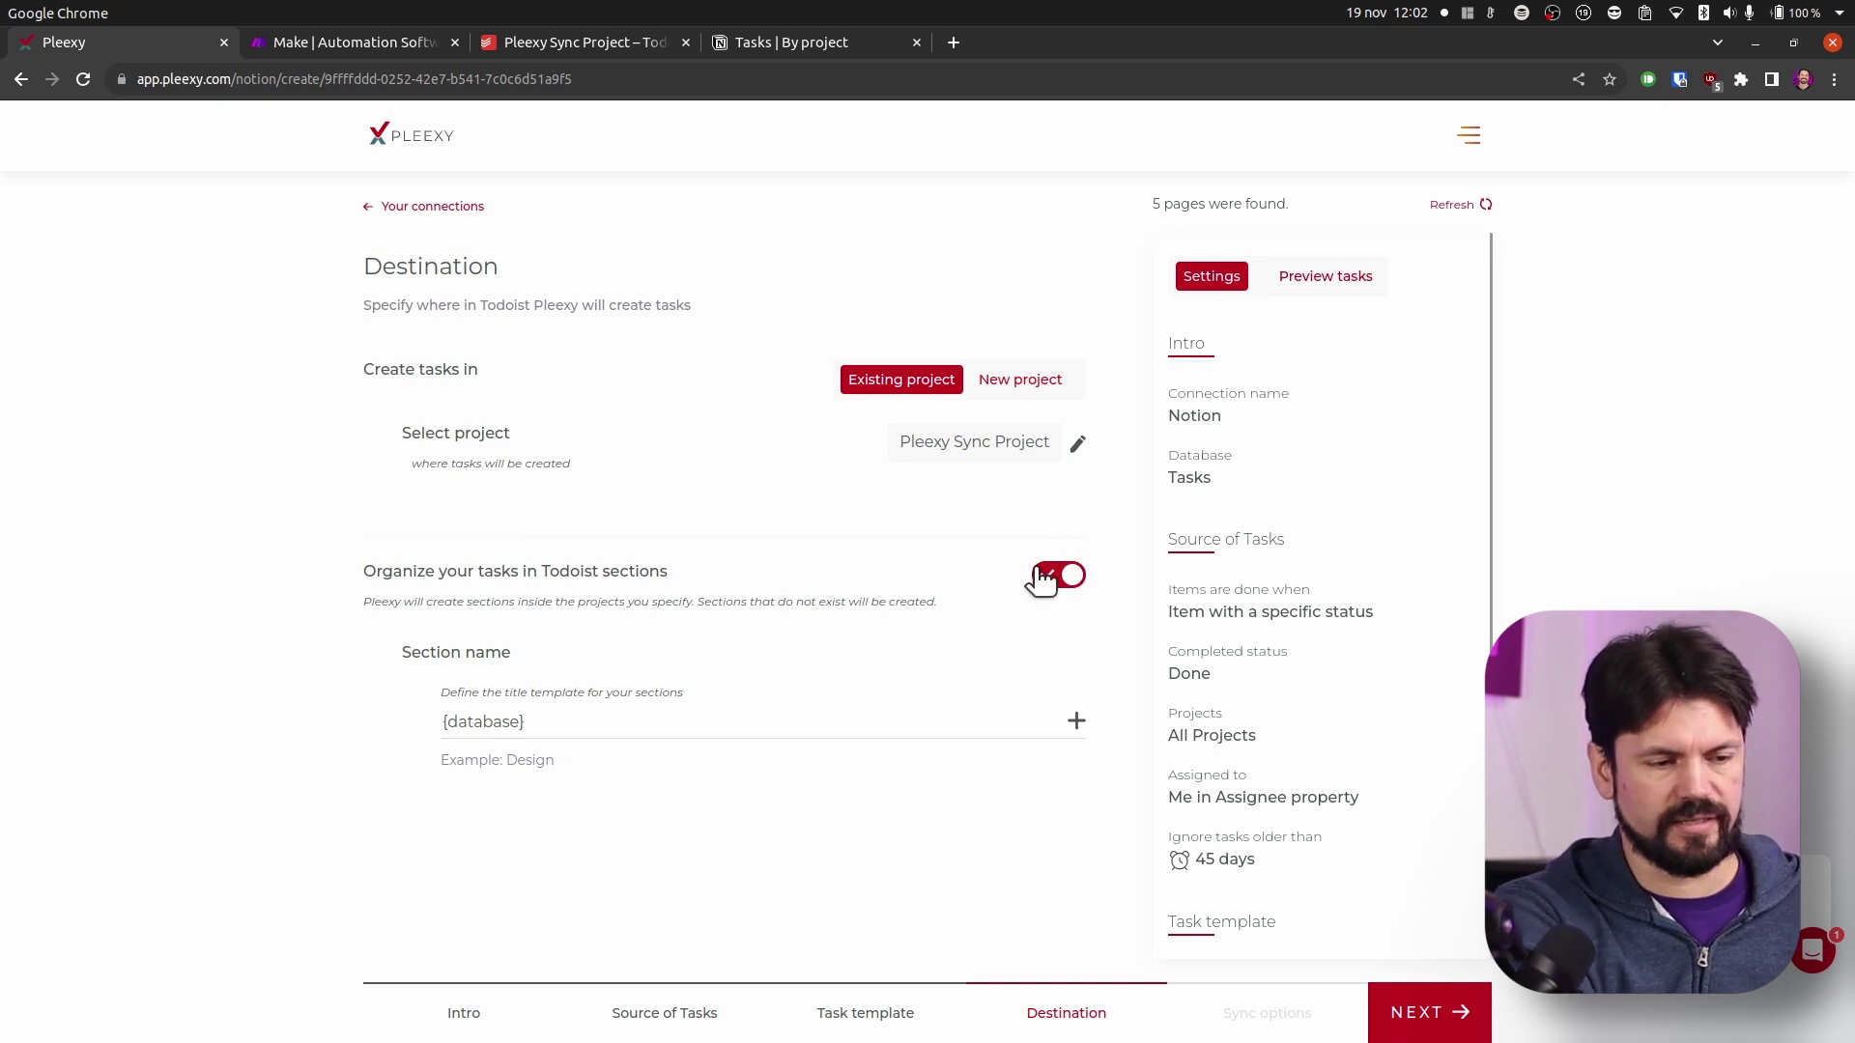
pyautogui.click(1083, 572)
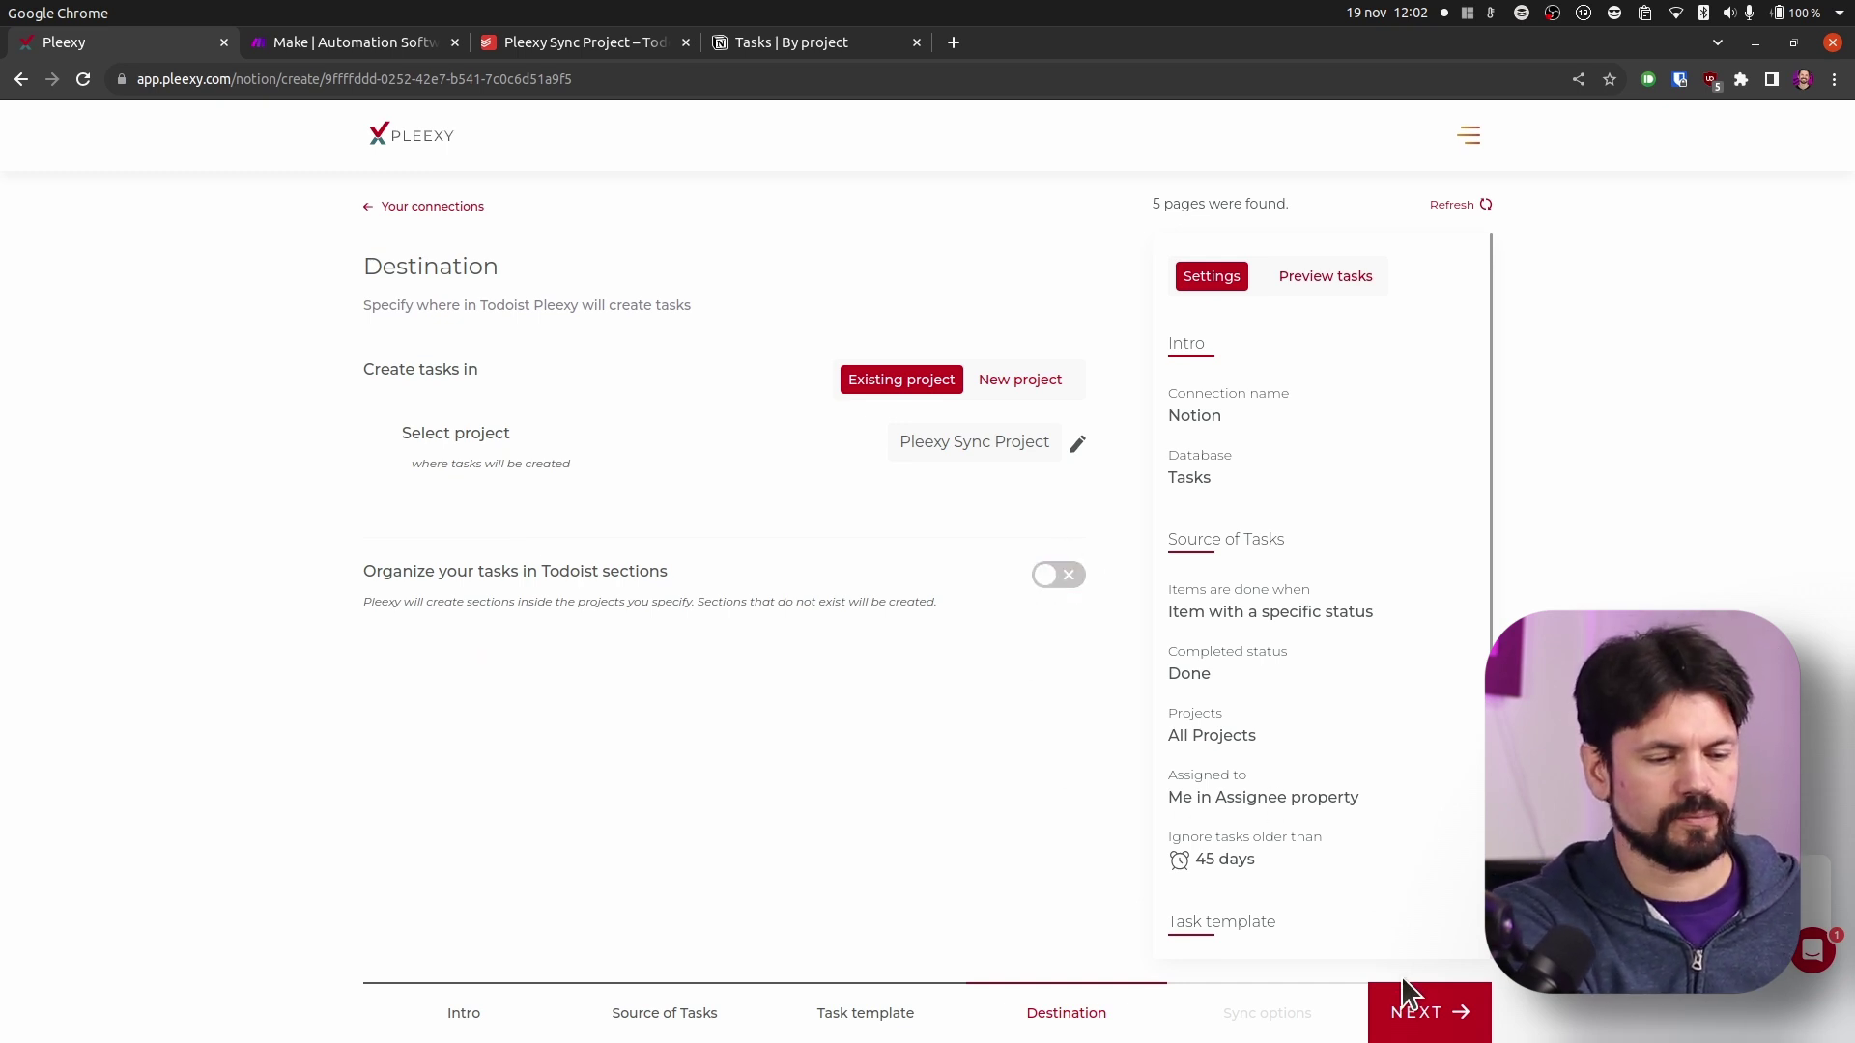
# Keep all completion and deletion sync options on, then save and confirm the connection.
pyautogui.click(1412, 1004)
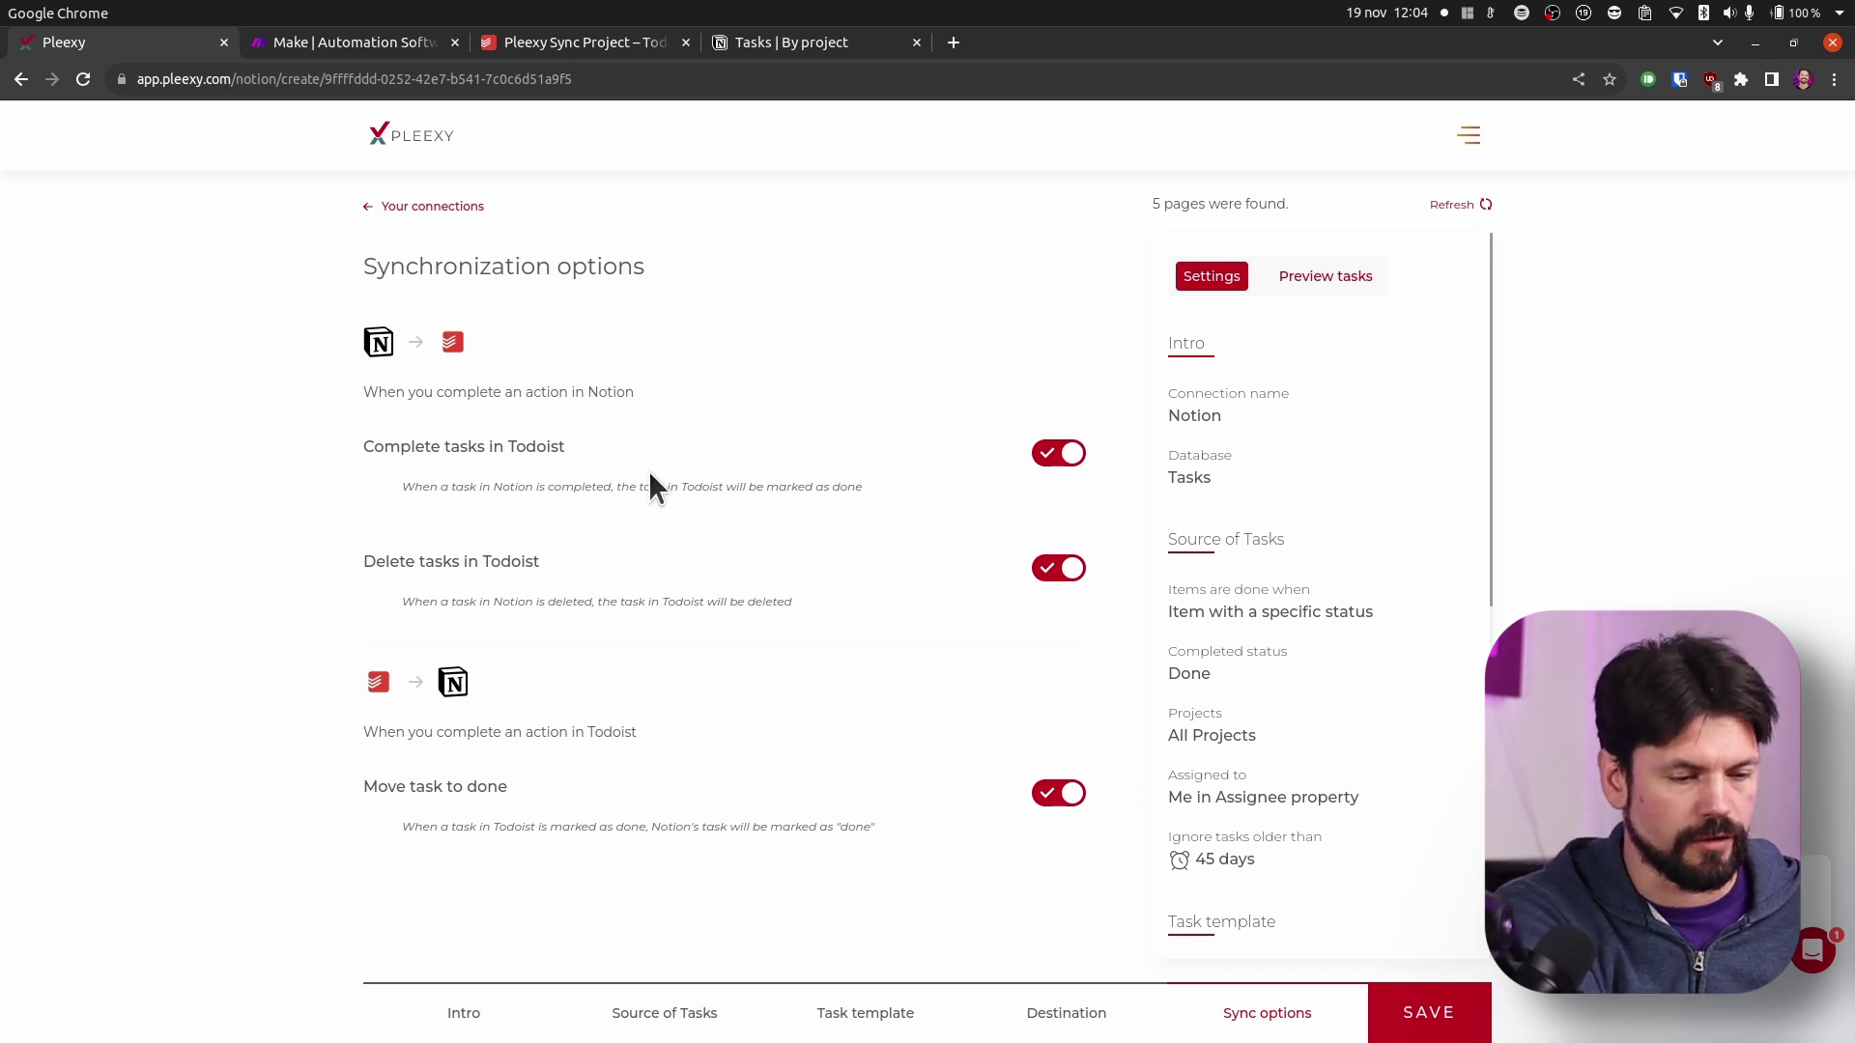
pyautogui.click(1429, 1013)
pyautogui.click(1171, 632)
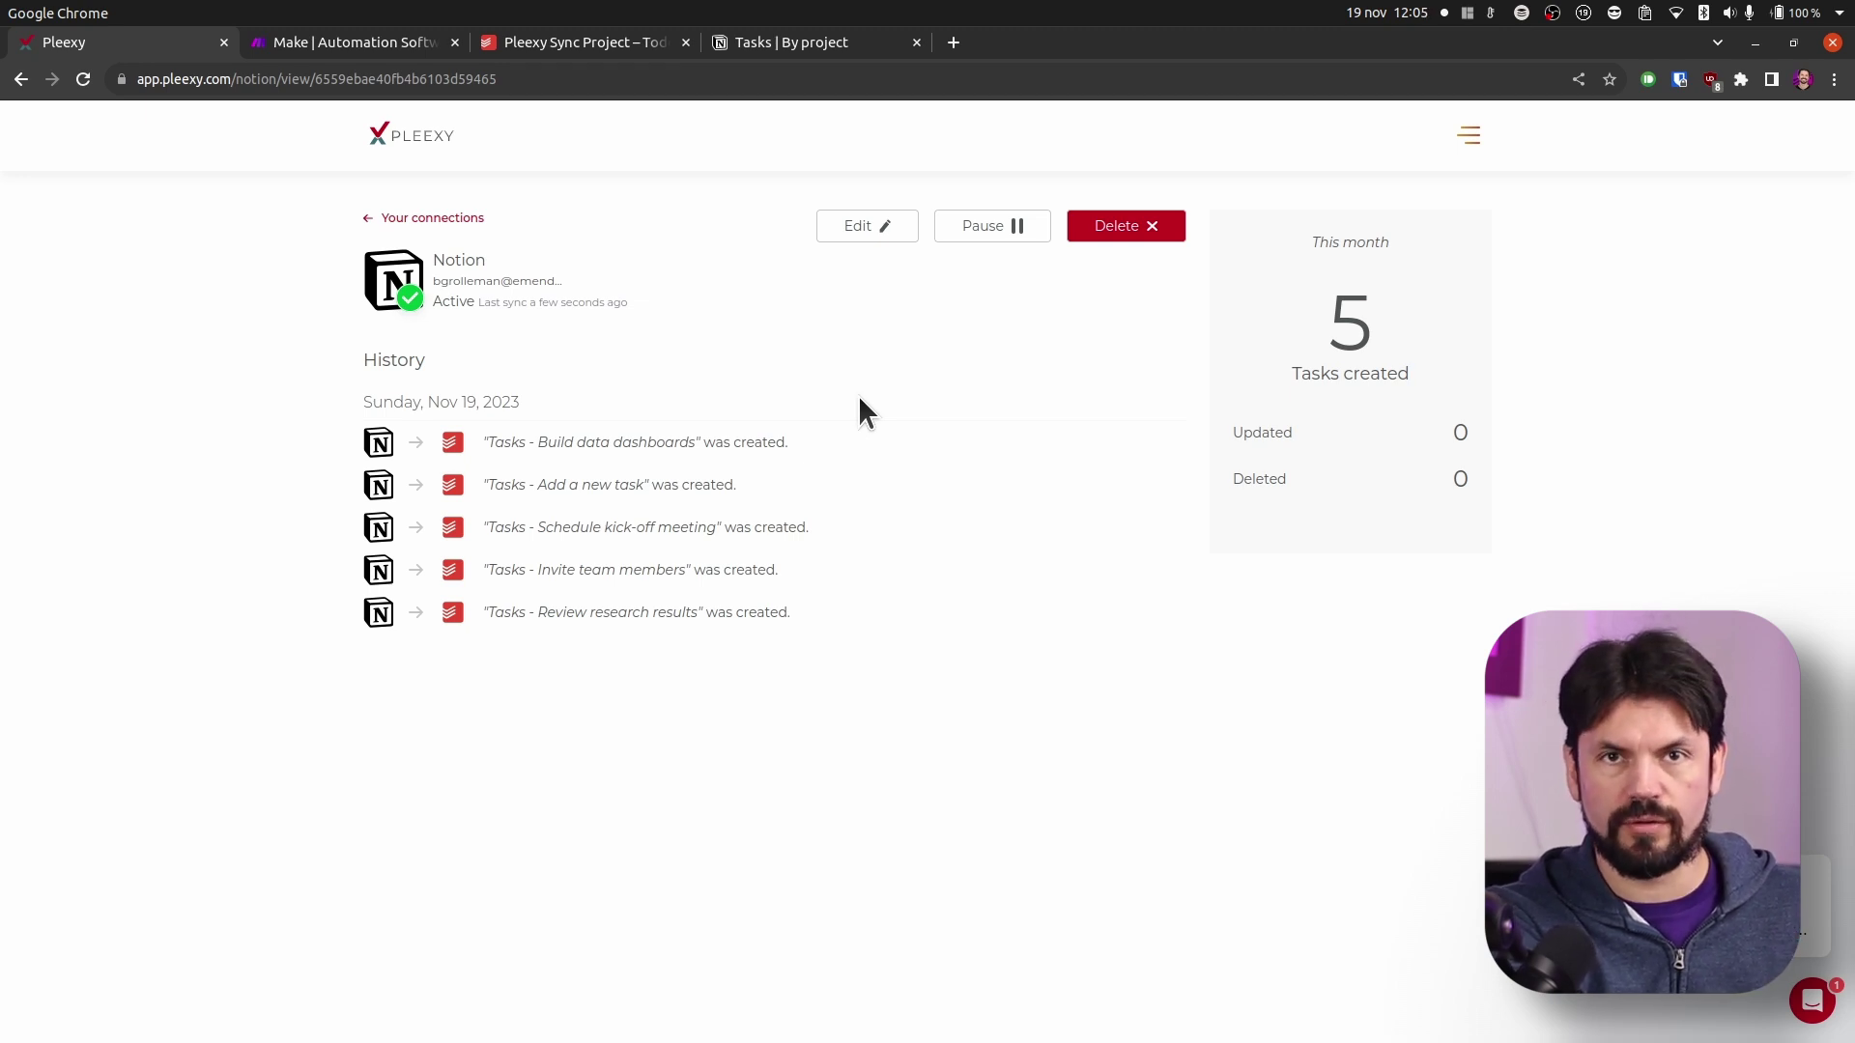
# Review the five synced tasks in Todoist and open Build data dashboards' Notion page.
pyautogui.click(565, 43)
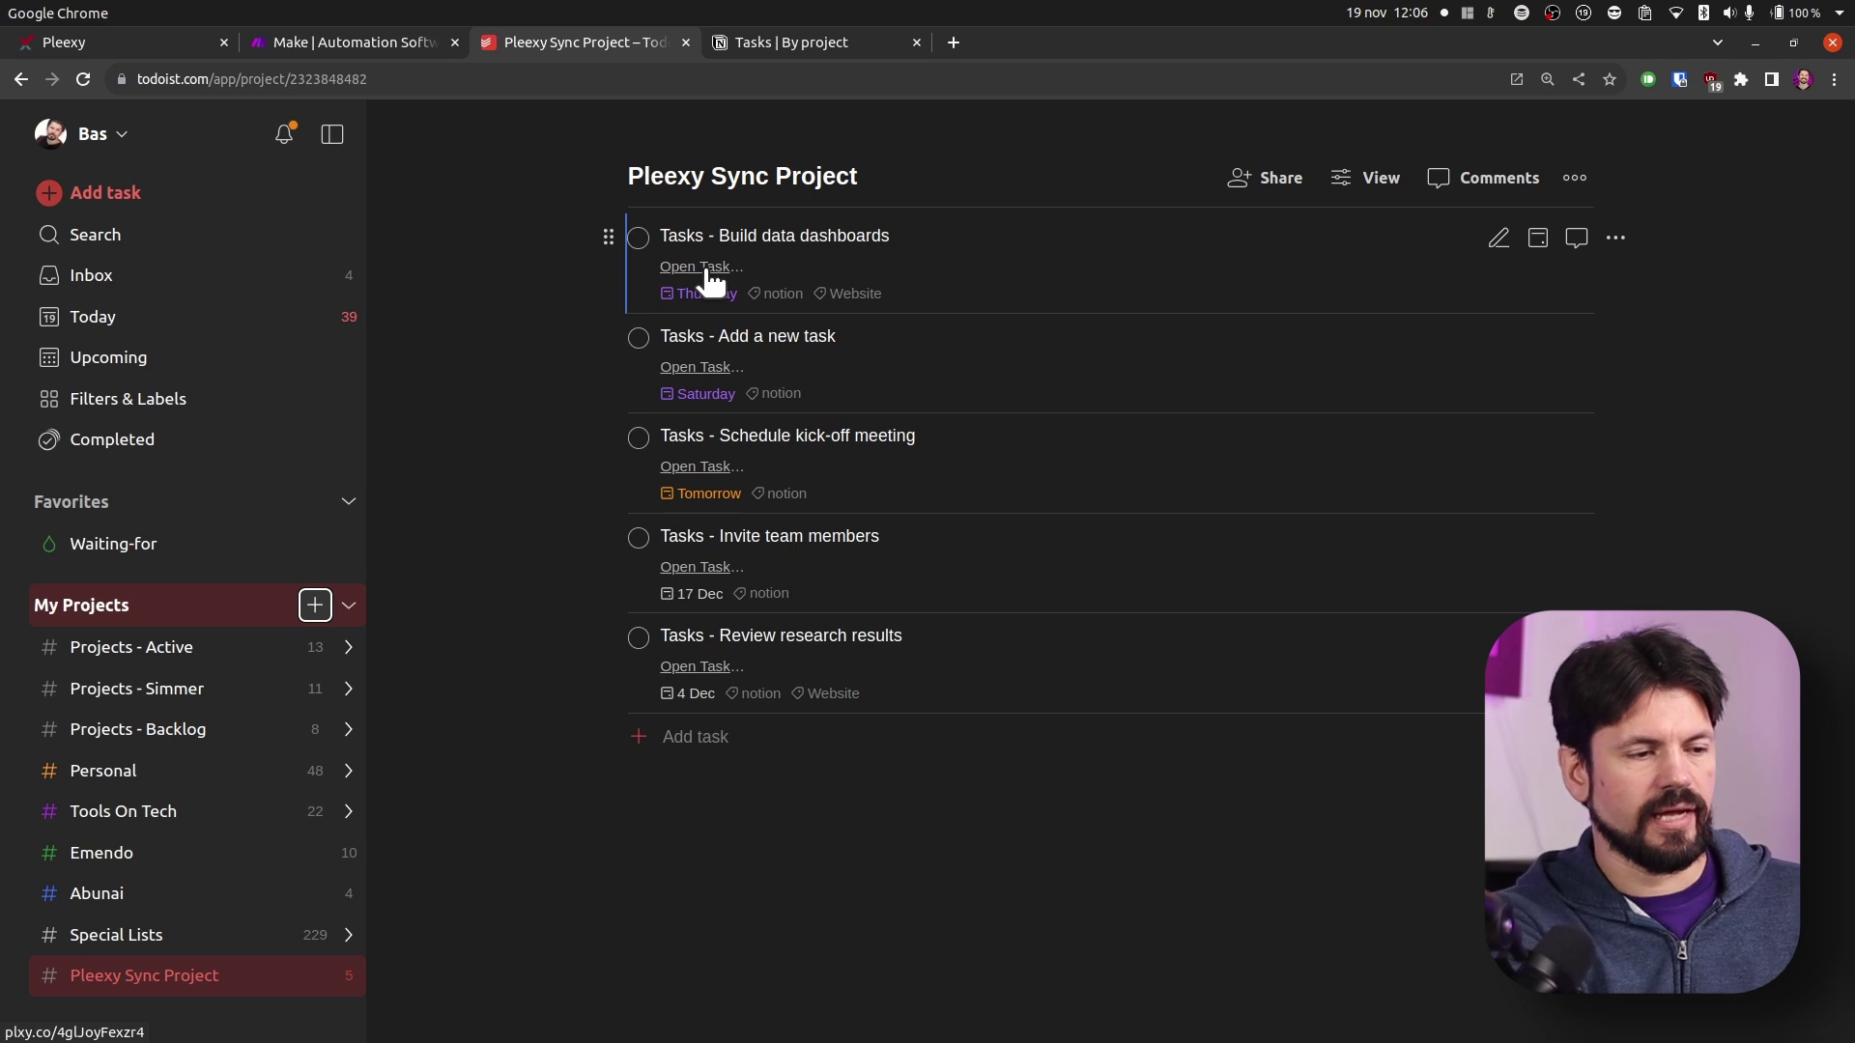
pyautogui.click(708, 269)
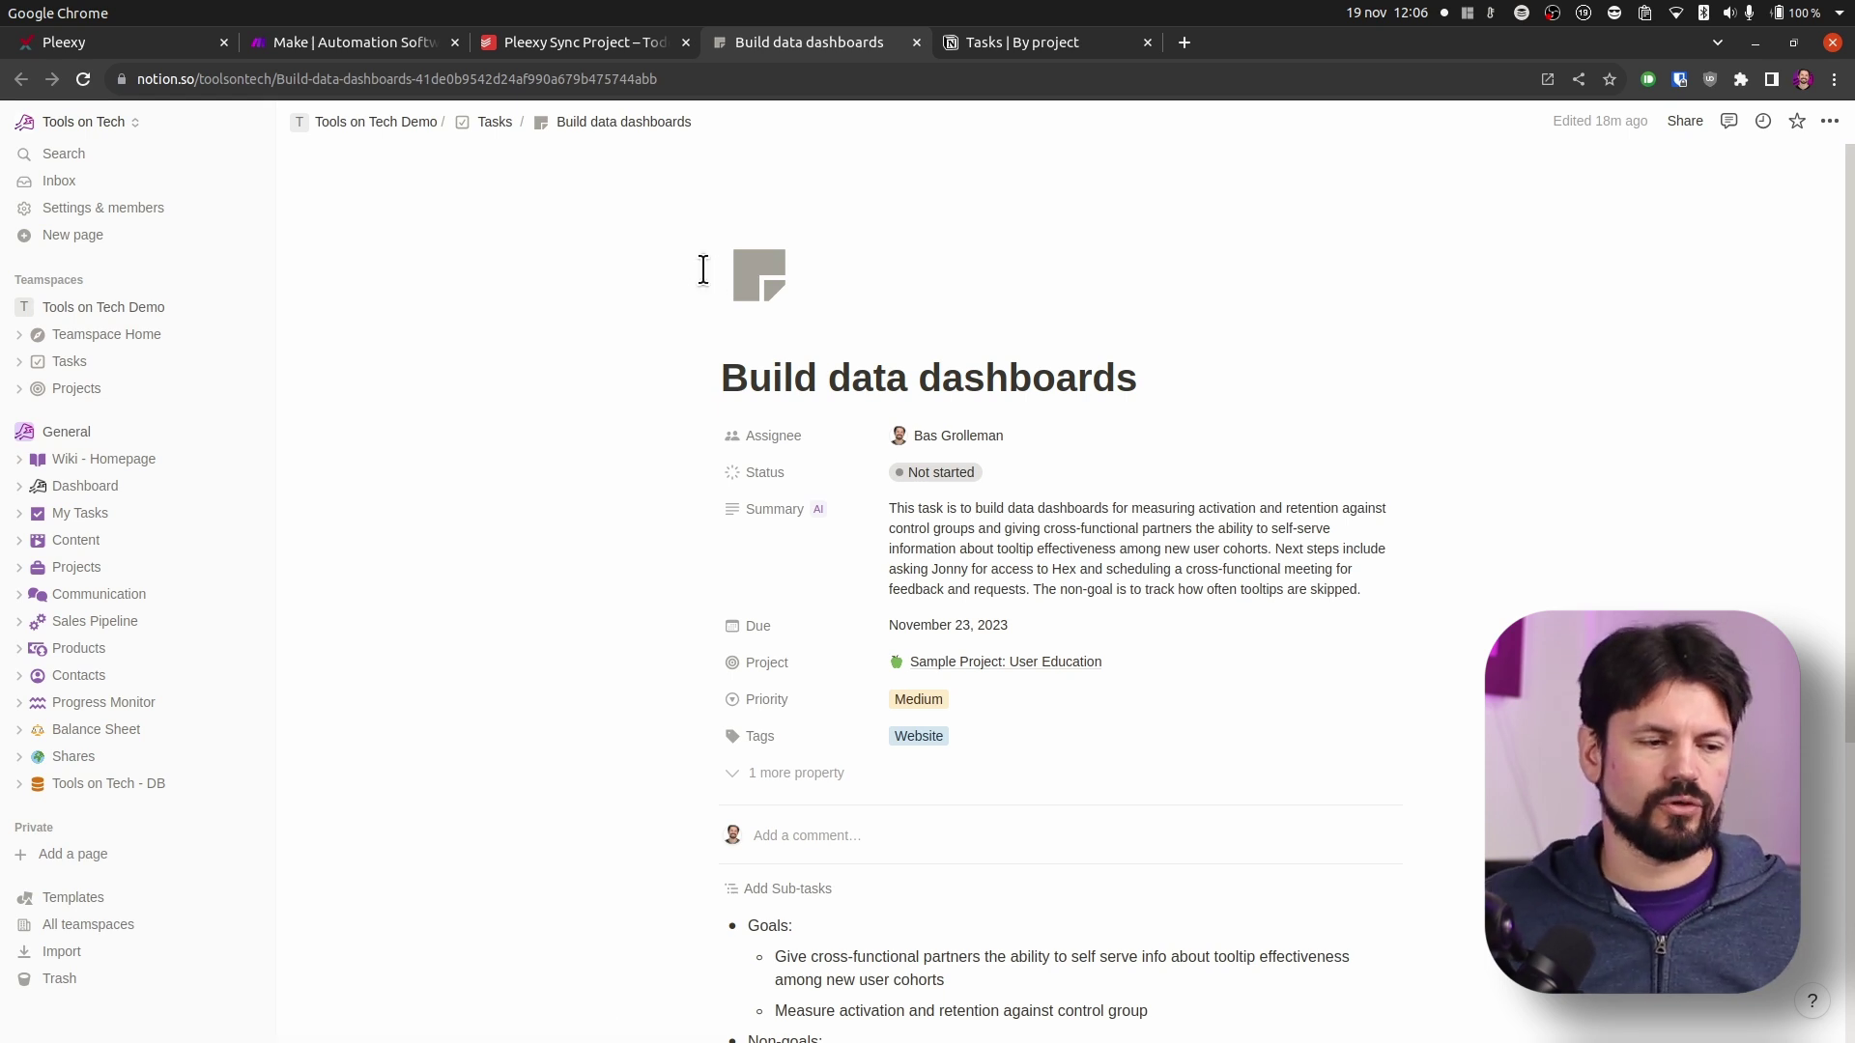
# Change the Build data dashboards status to In progress, then Done, and recheck Todoist.
pyautogui.click(595, 46)
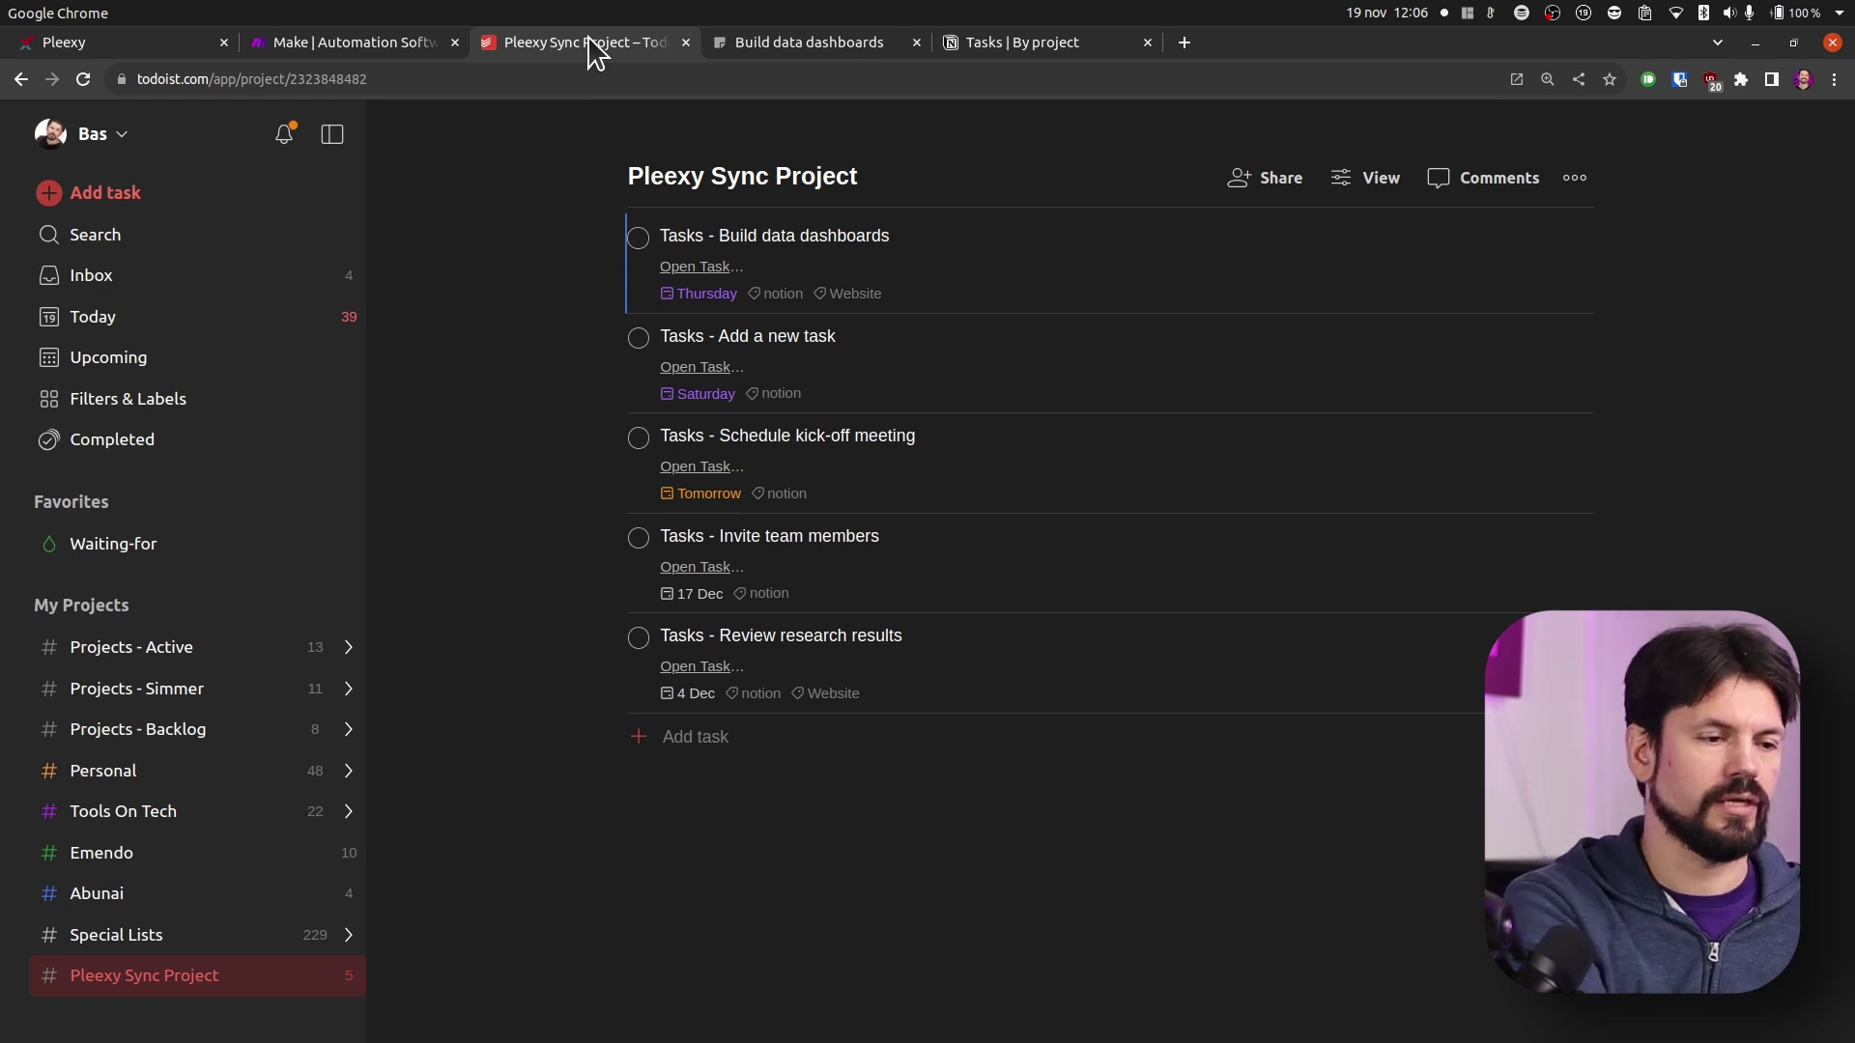
pyautogui.click(790, 48)
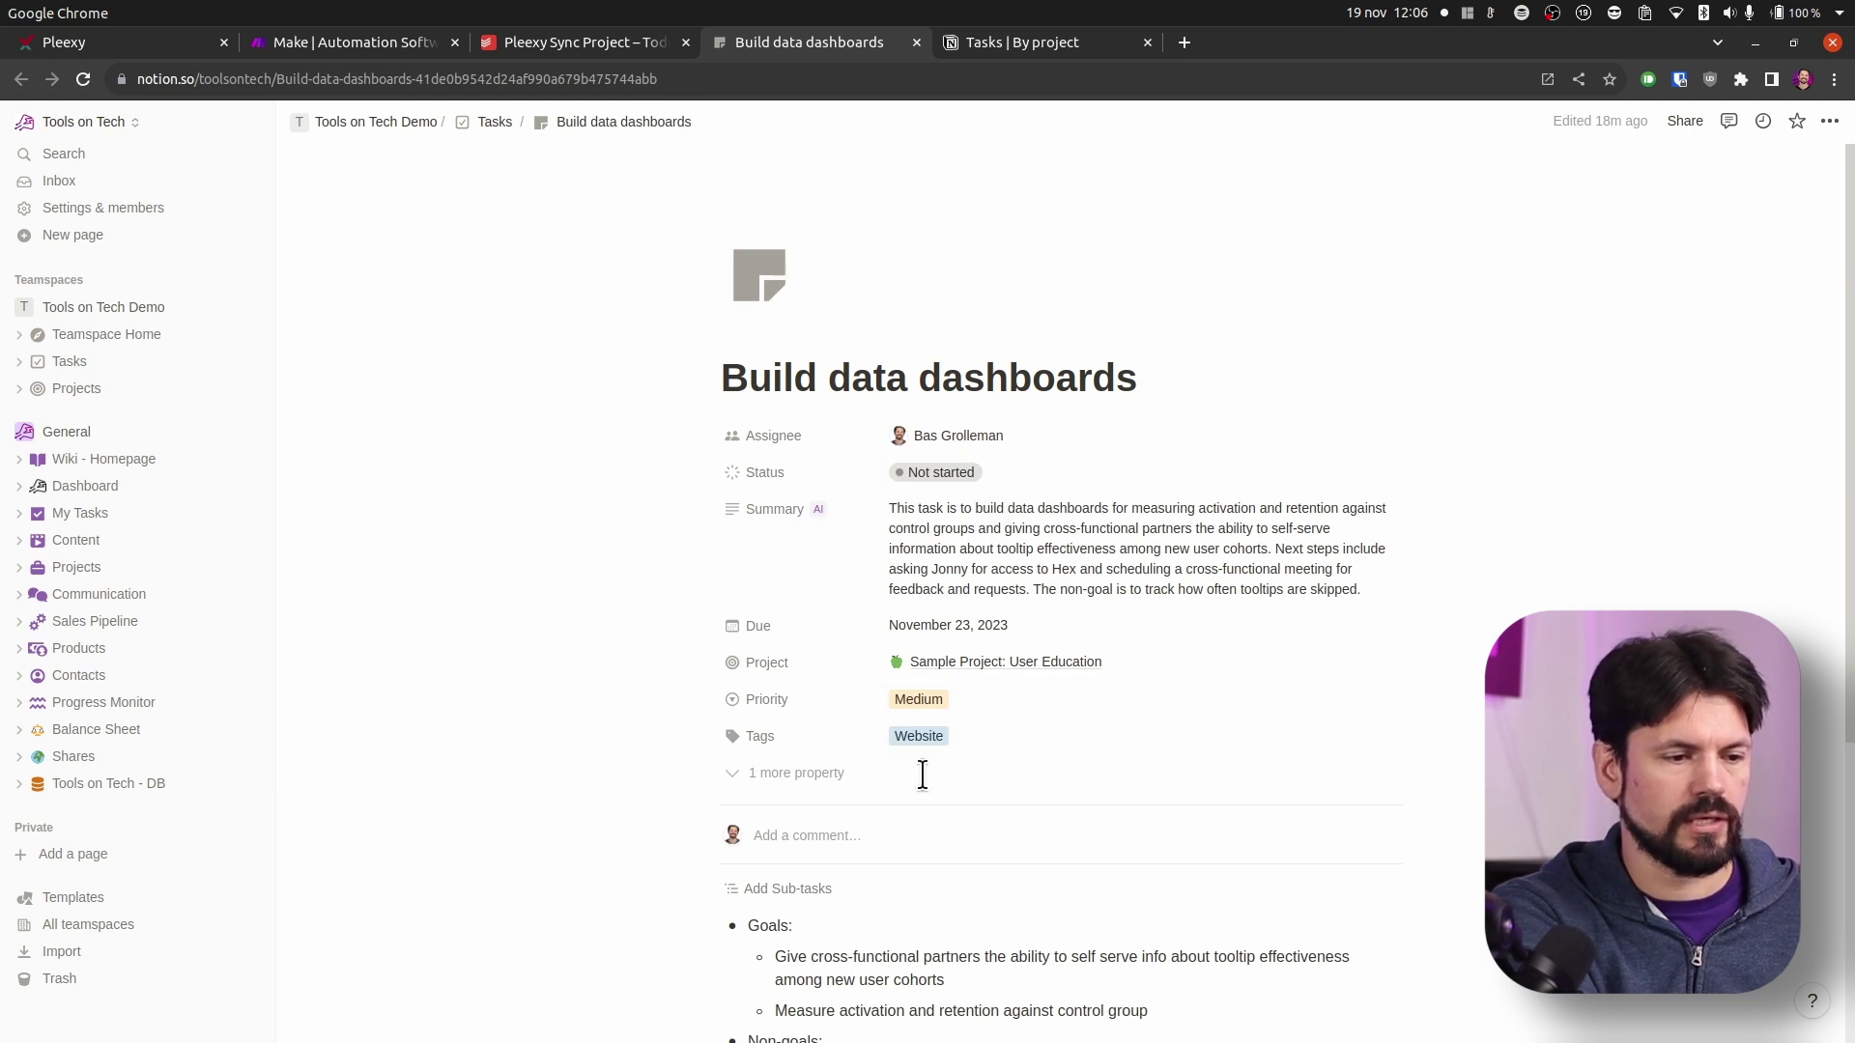
pyautogui.click(1024, 471)
pyautogui.click(956, 609)
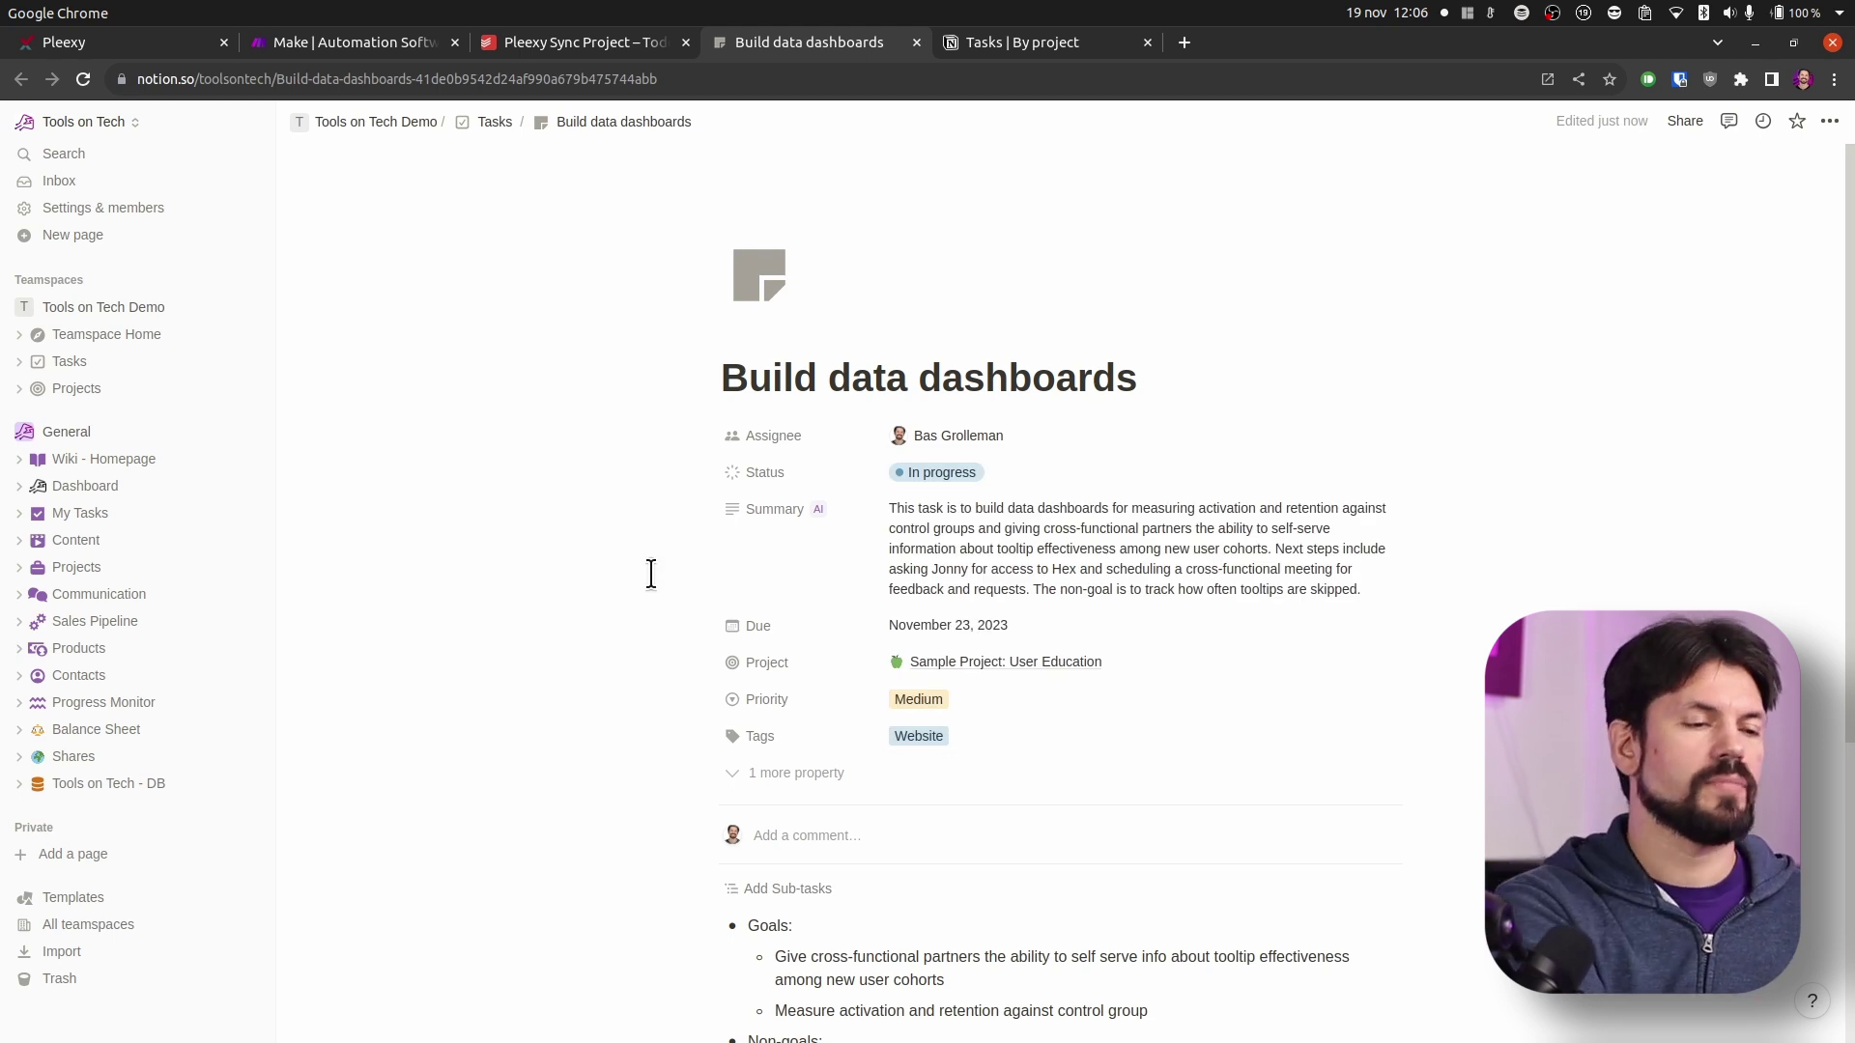
pyautogui.click(1032, 476)
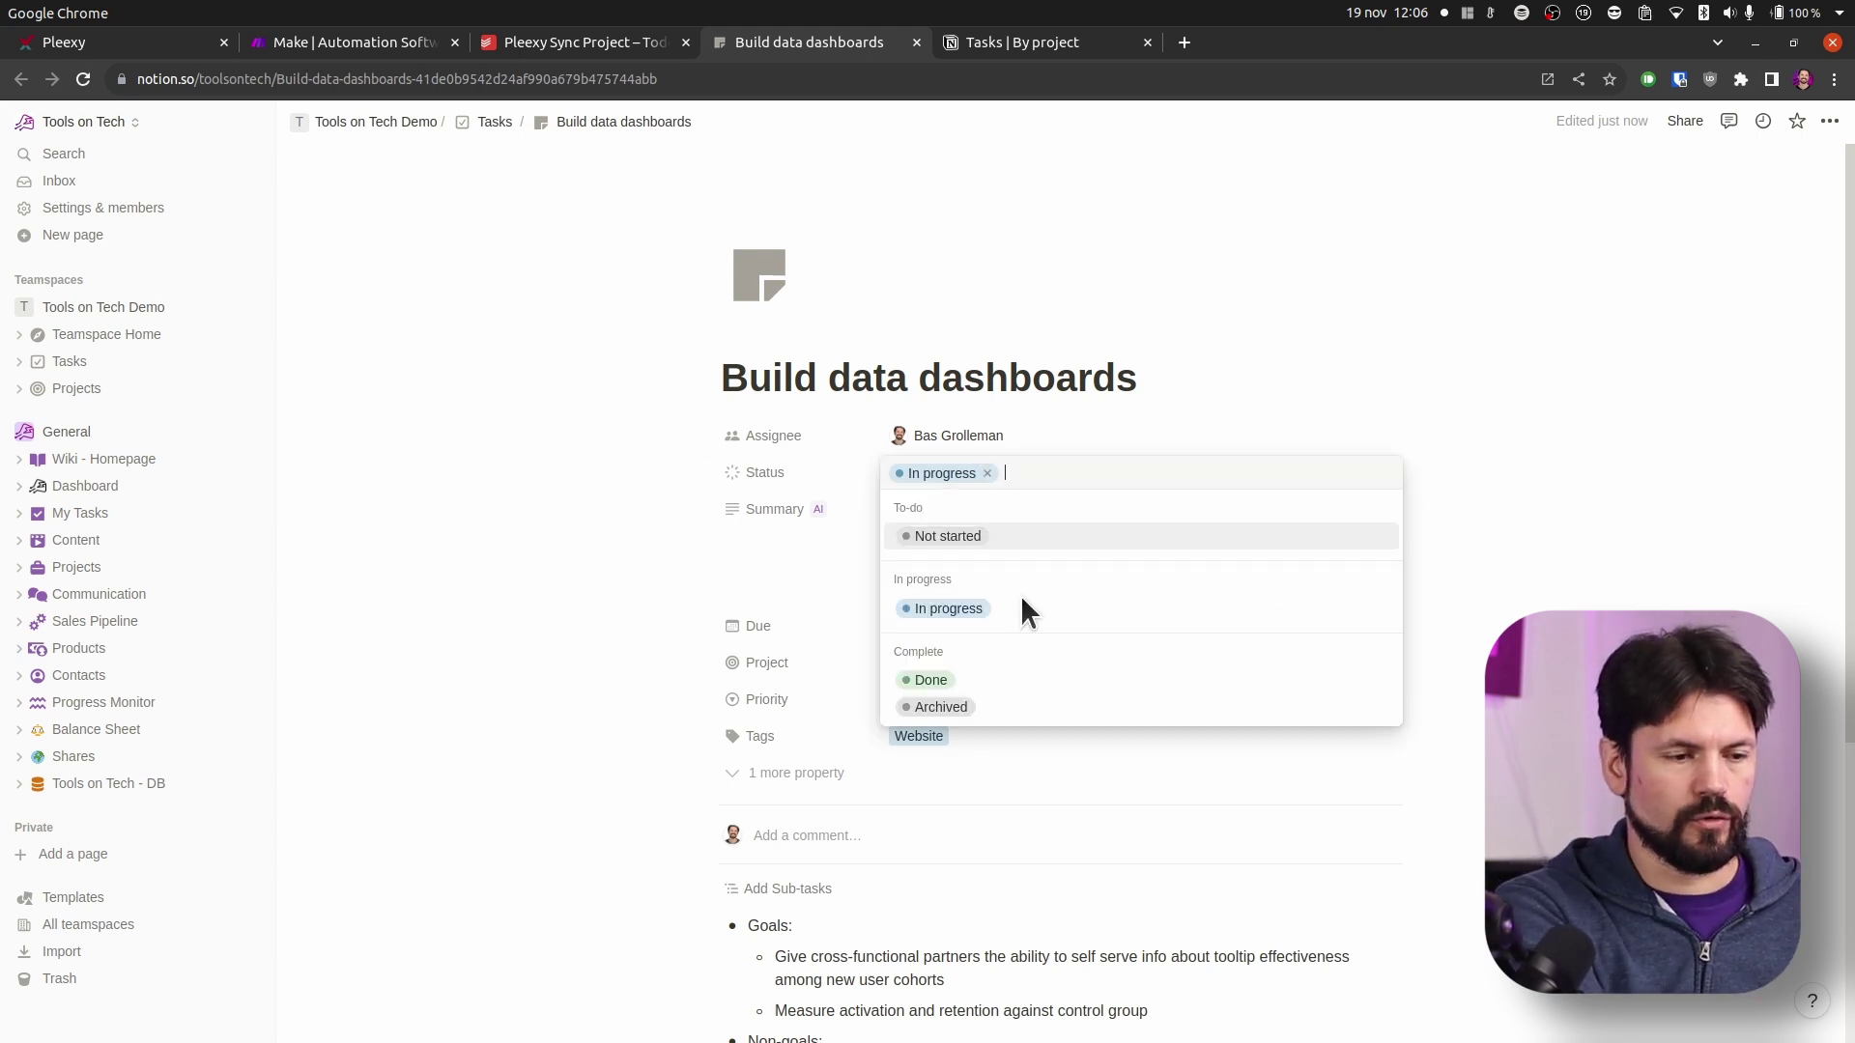
pyautogui.click(990, 681)
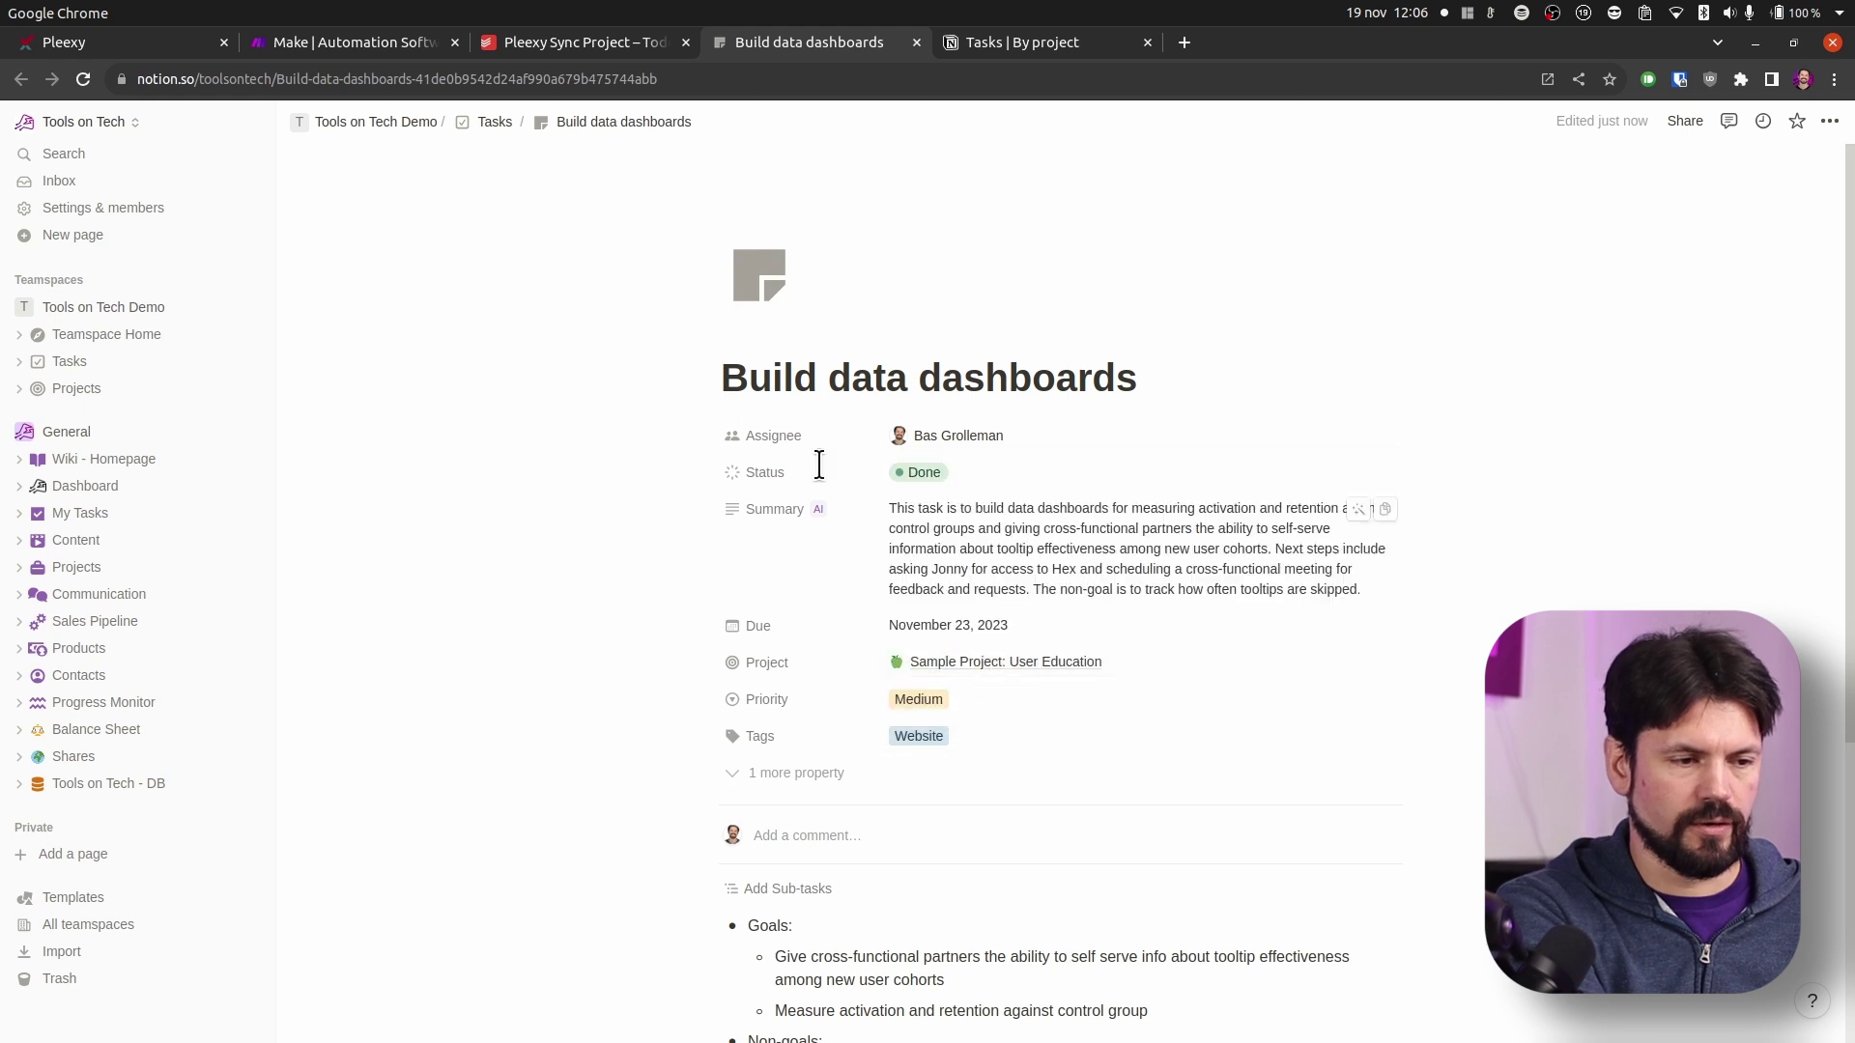
pyautogui.click(589, 43)
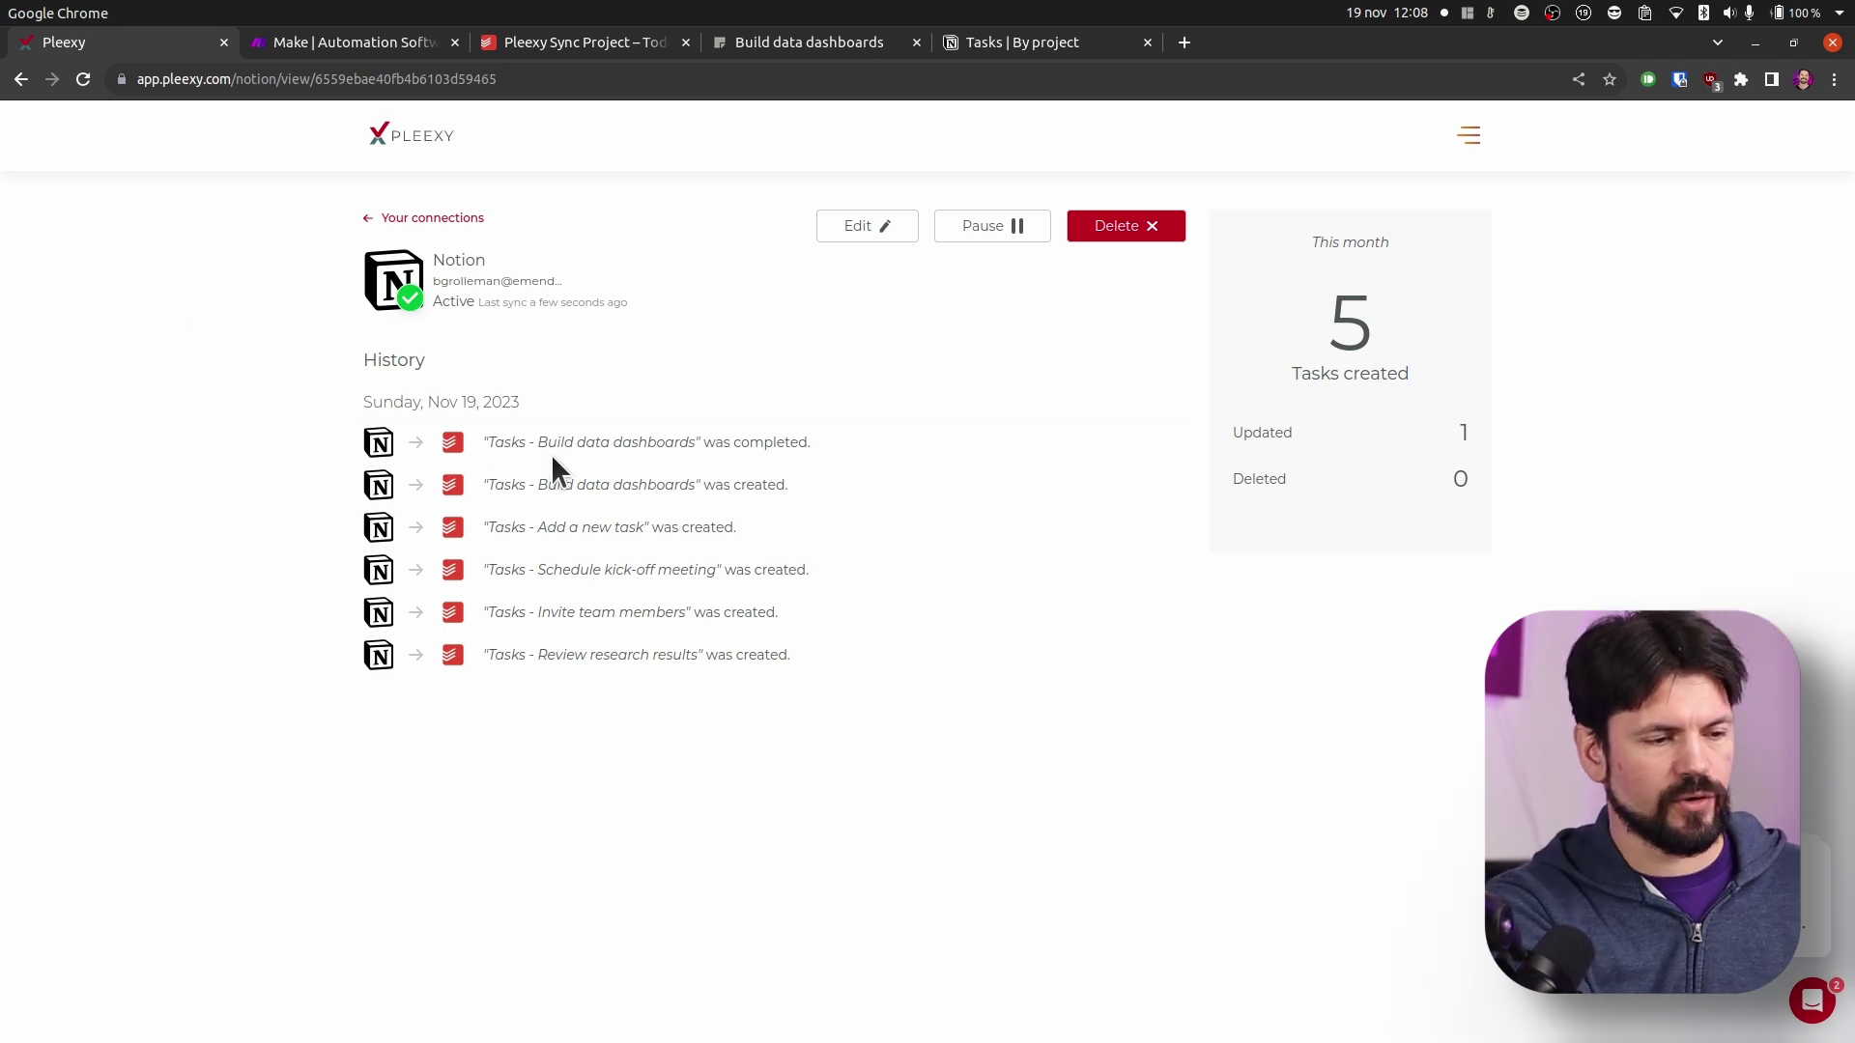
# Complete 'Add a new task' in Todoist, then check its sync in Pleexy's history.
pyautogui.click(613, 47)
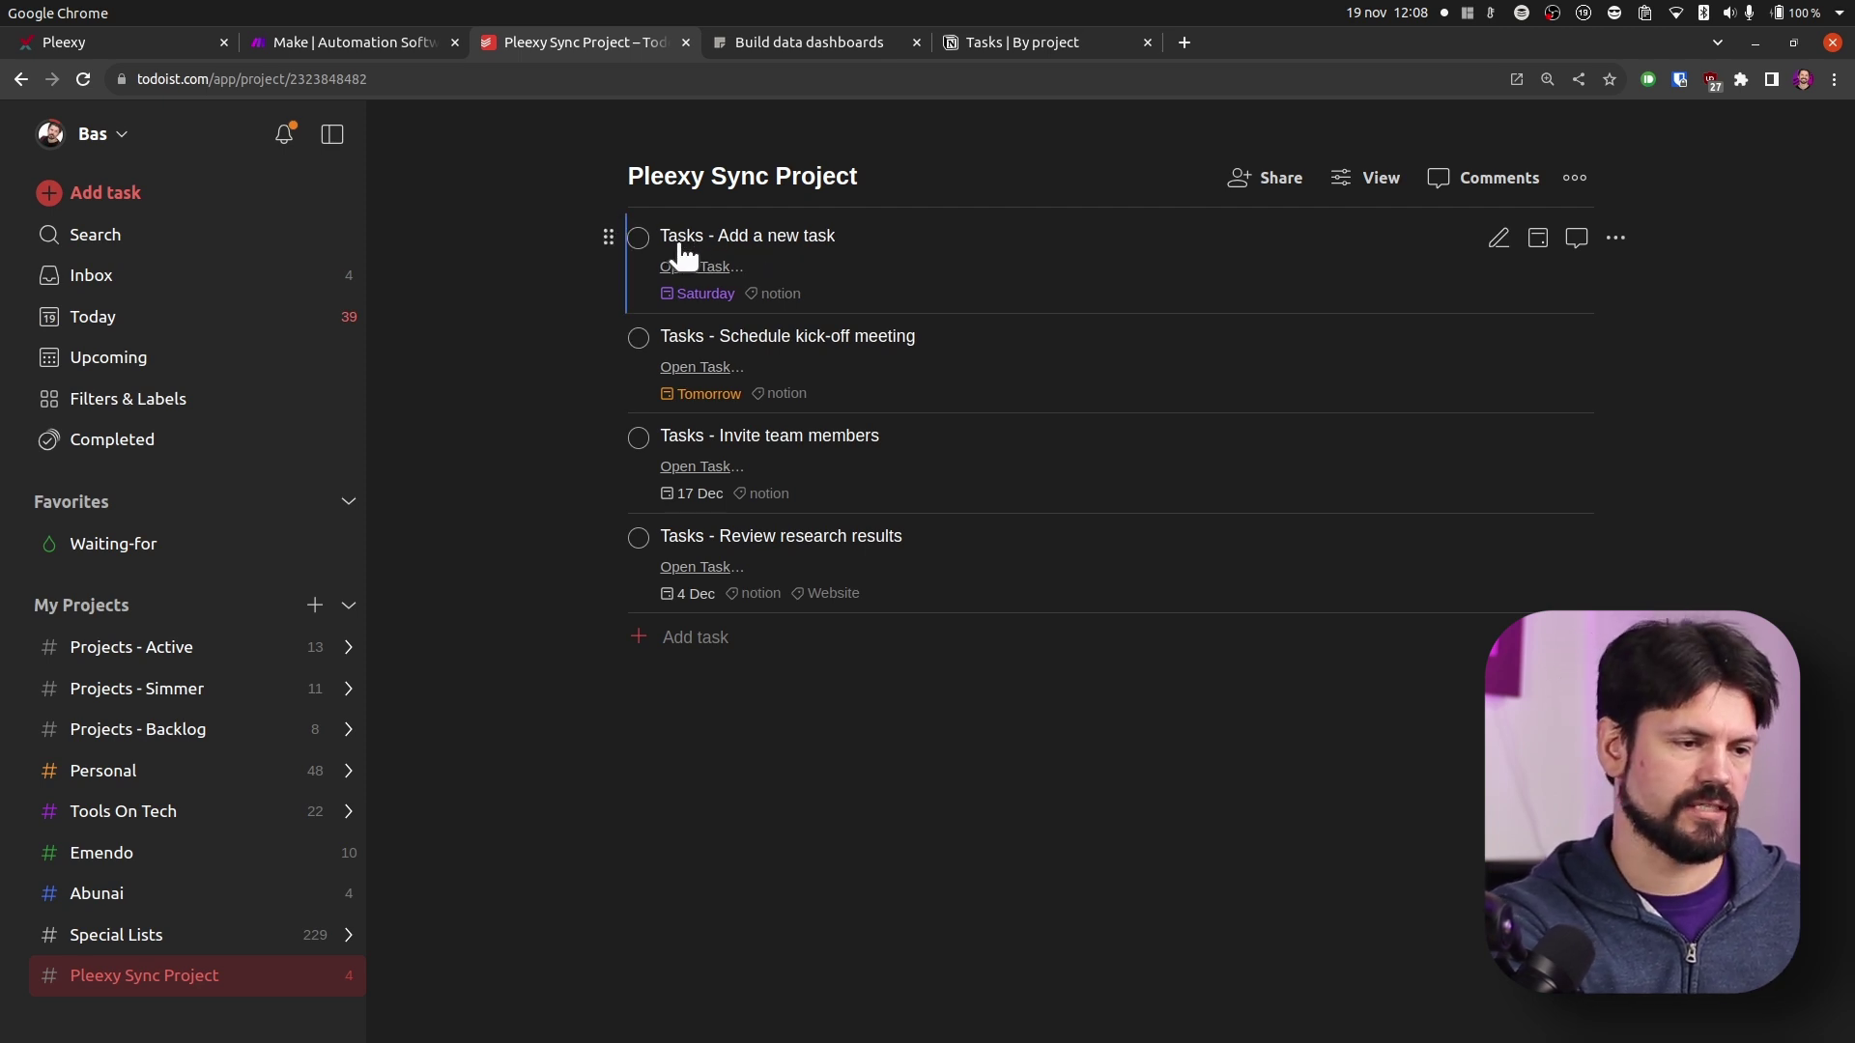
pyautogui.click(638, 239)
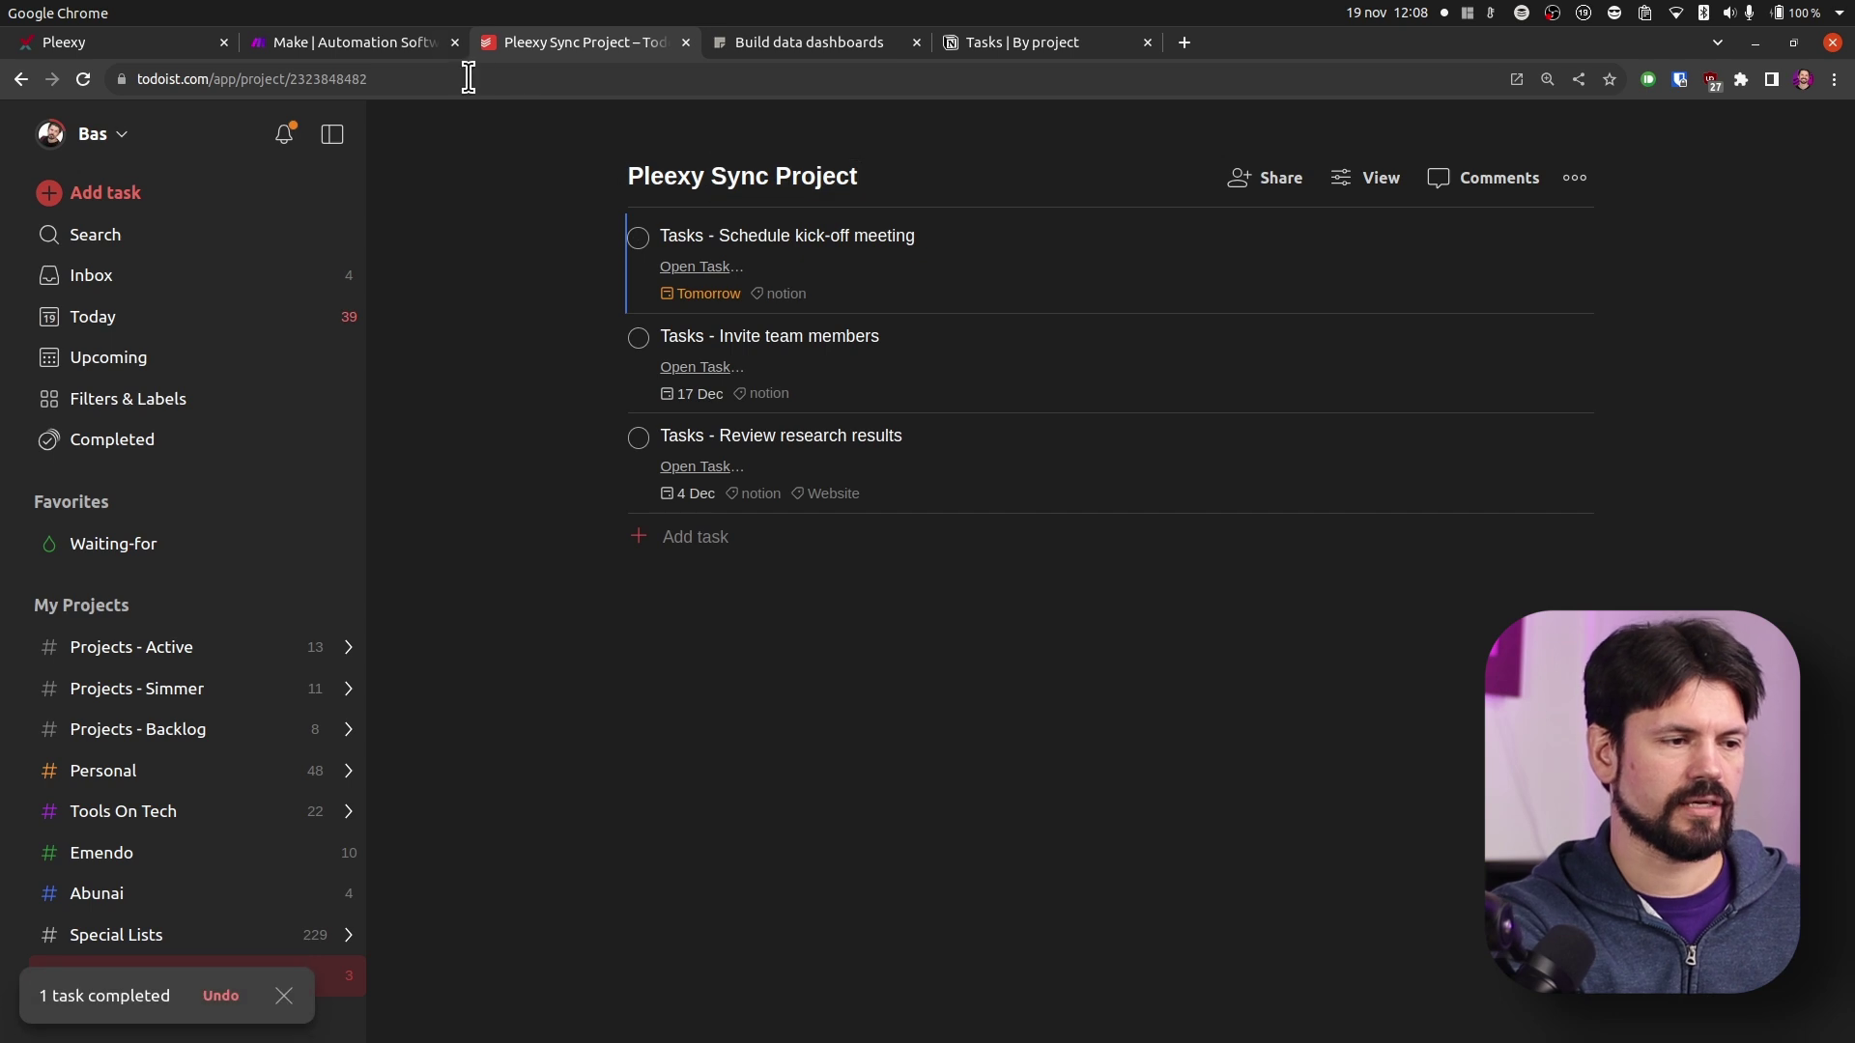
pyautogui.hotkey('ctrl', '5')
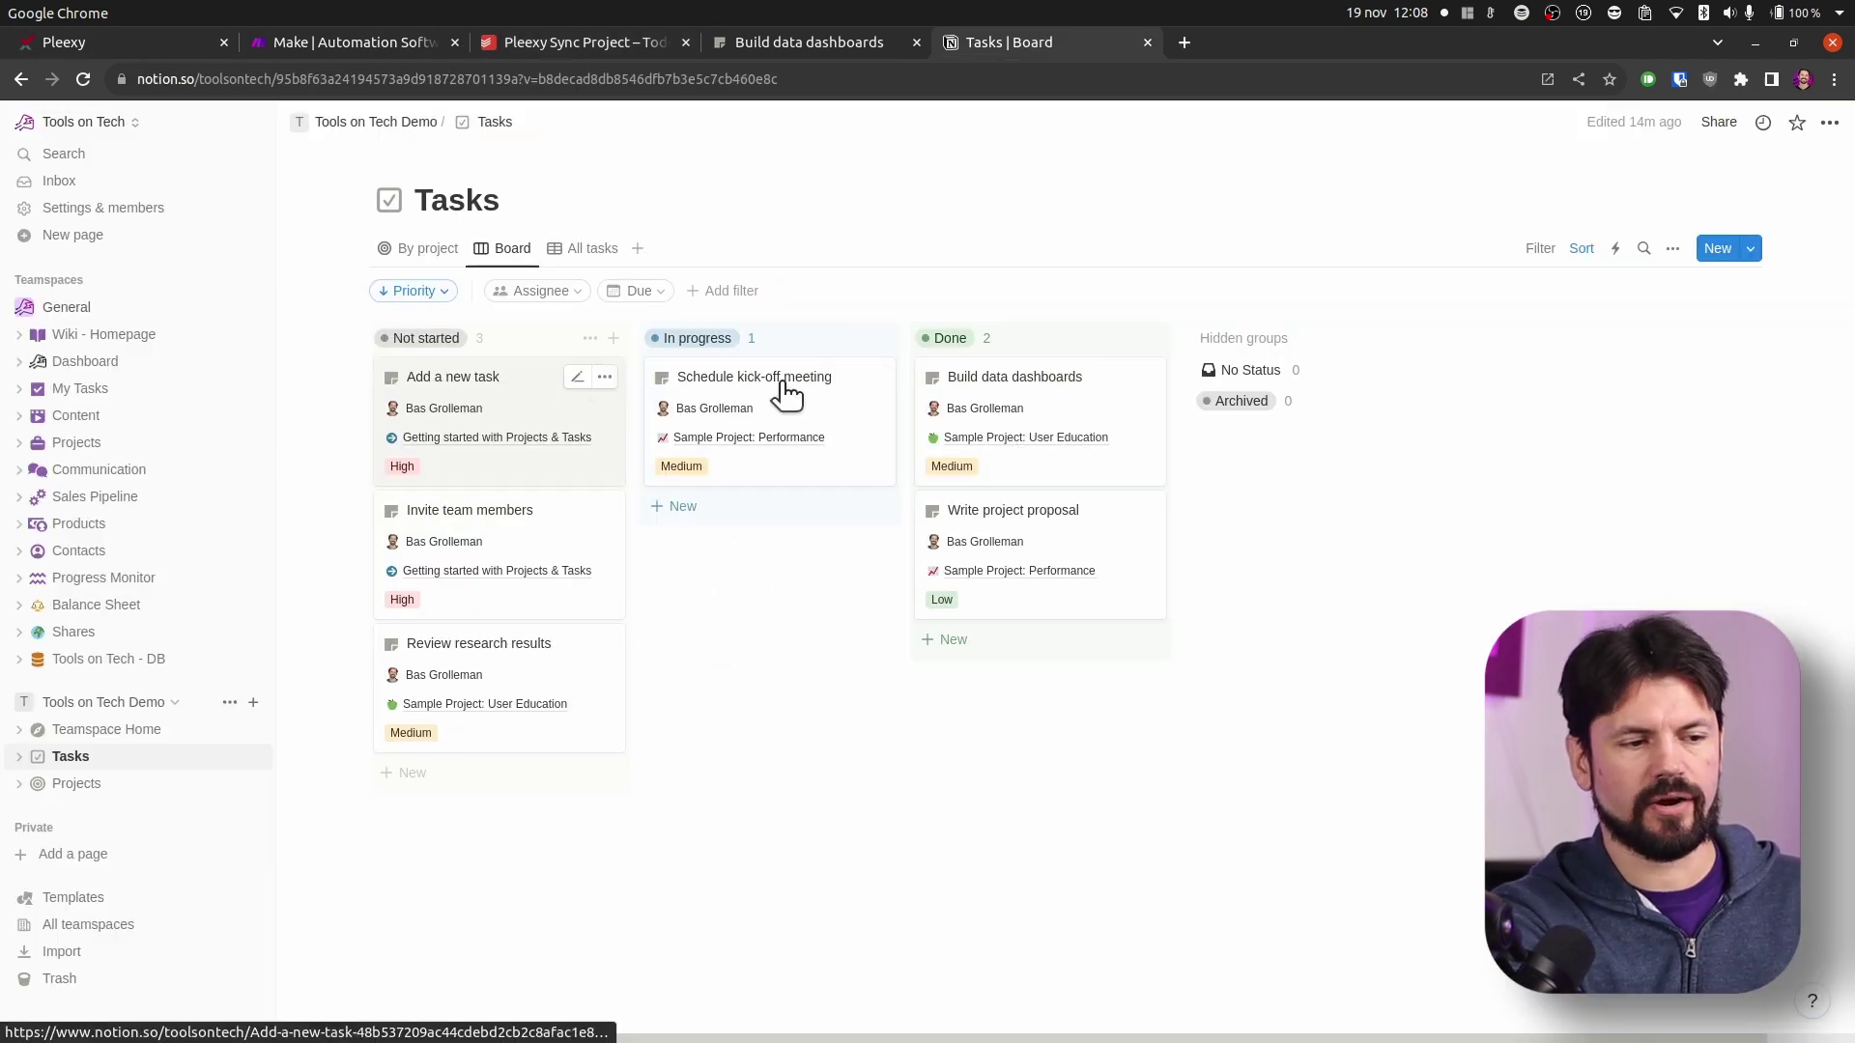
pyautogui.click(124, 53)
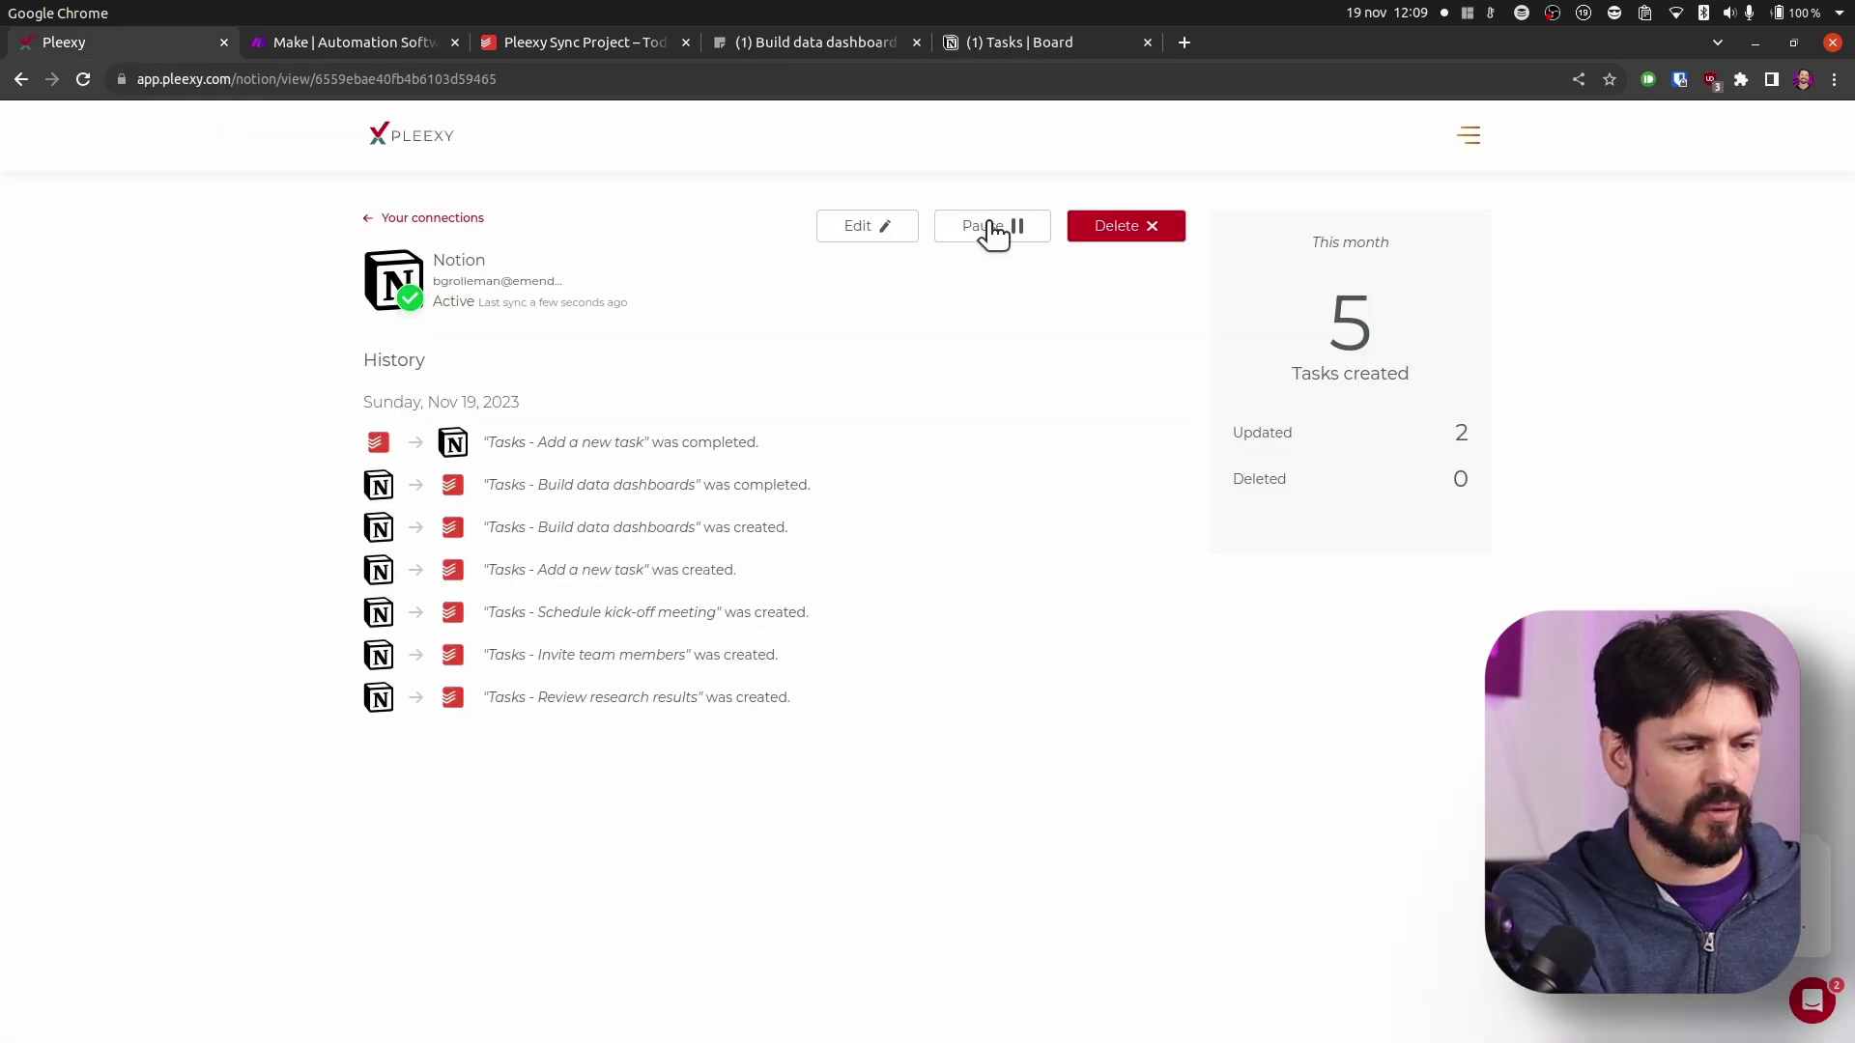
# Return to the Notion Tasks board to see which column 'Add a new task' is in.
pyautogui.click(991, 41)
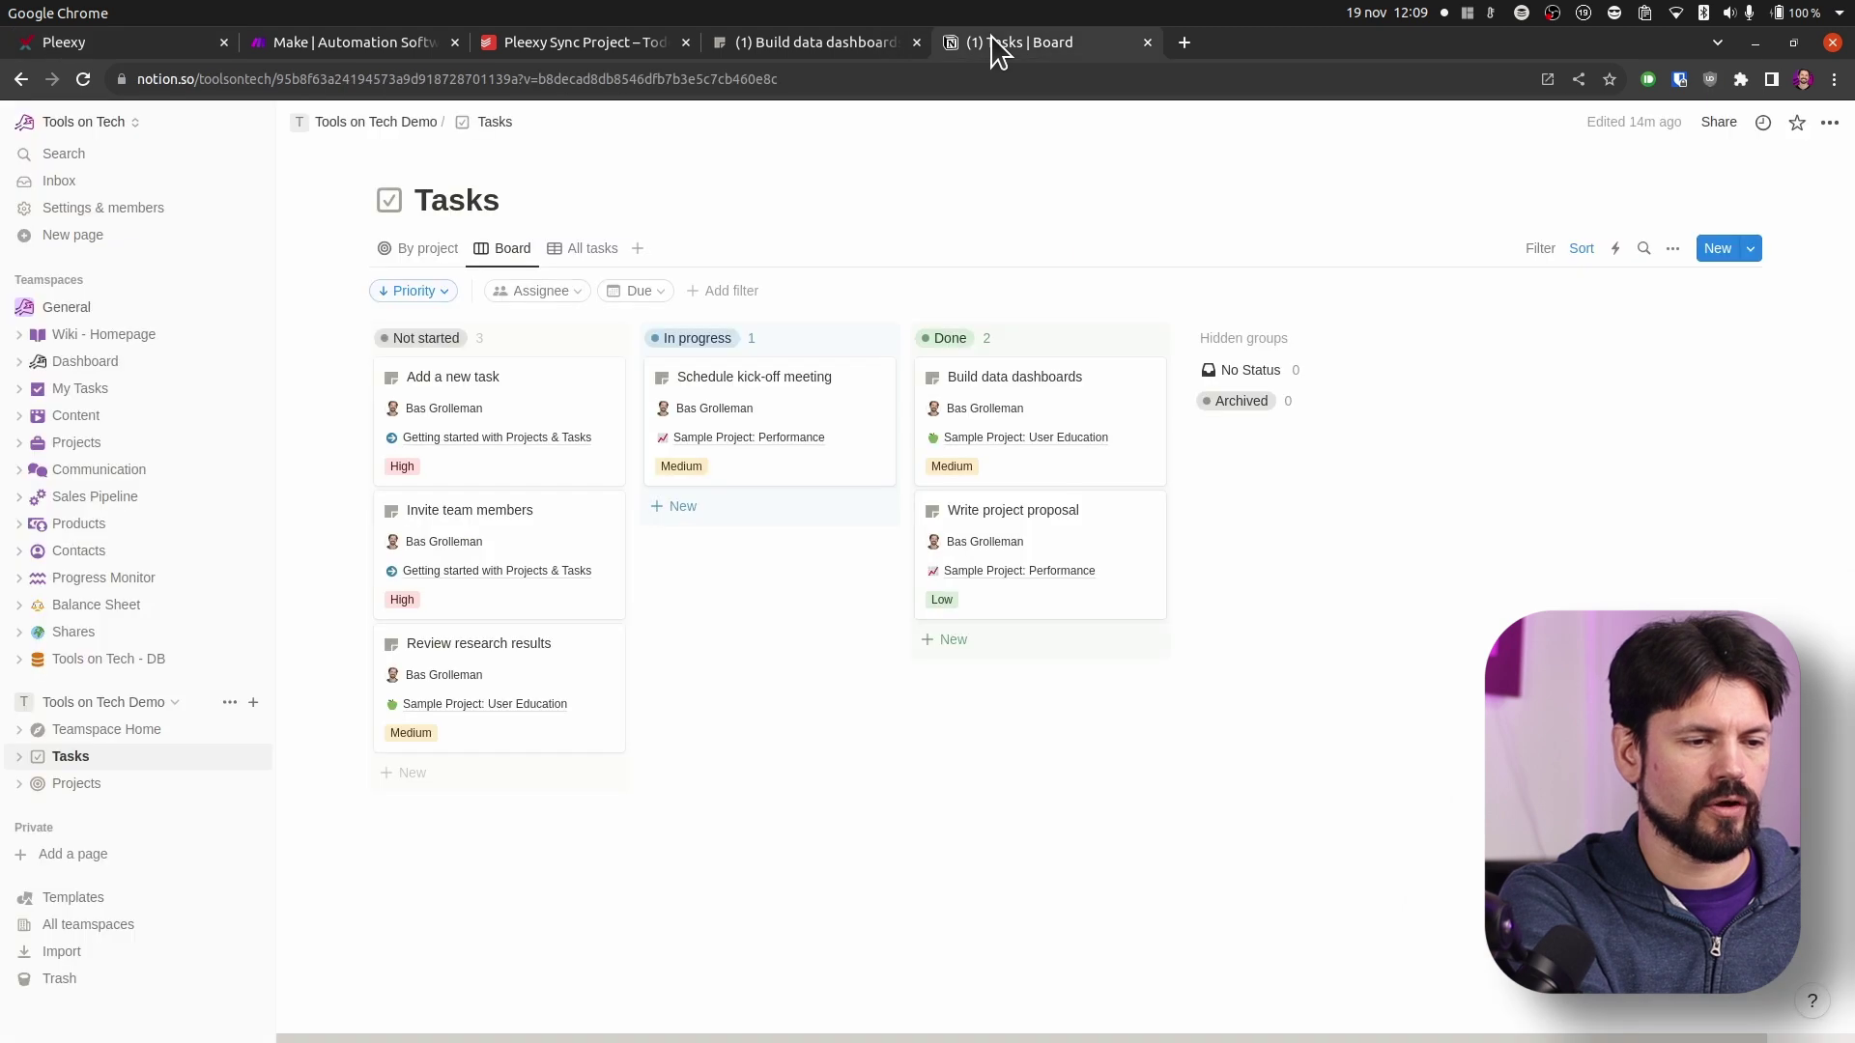